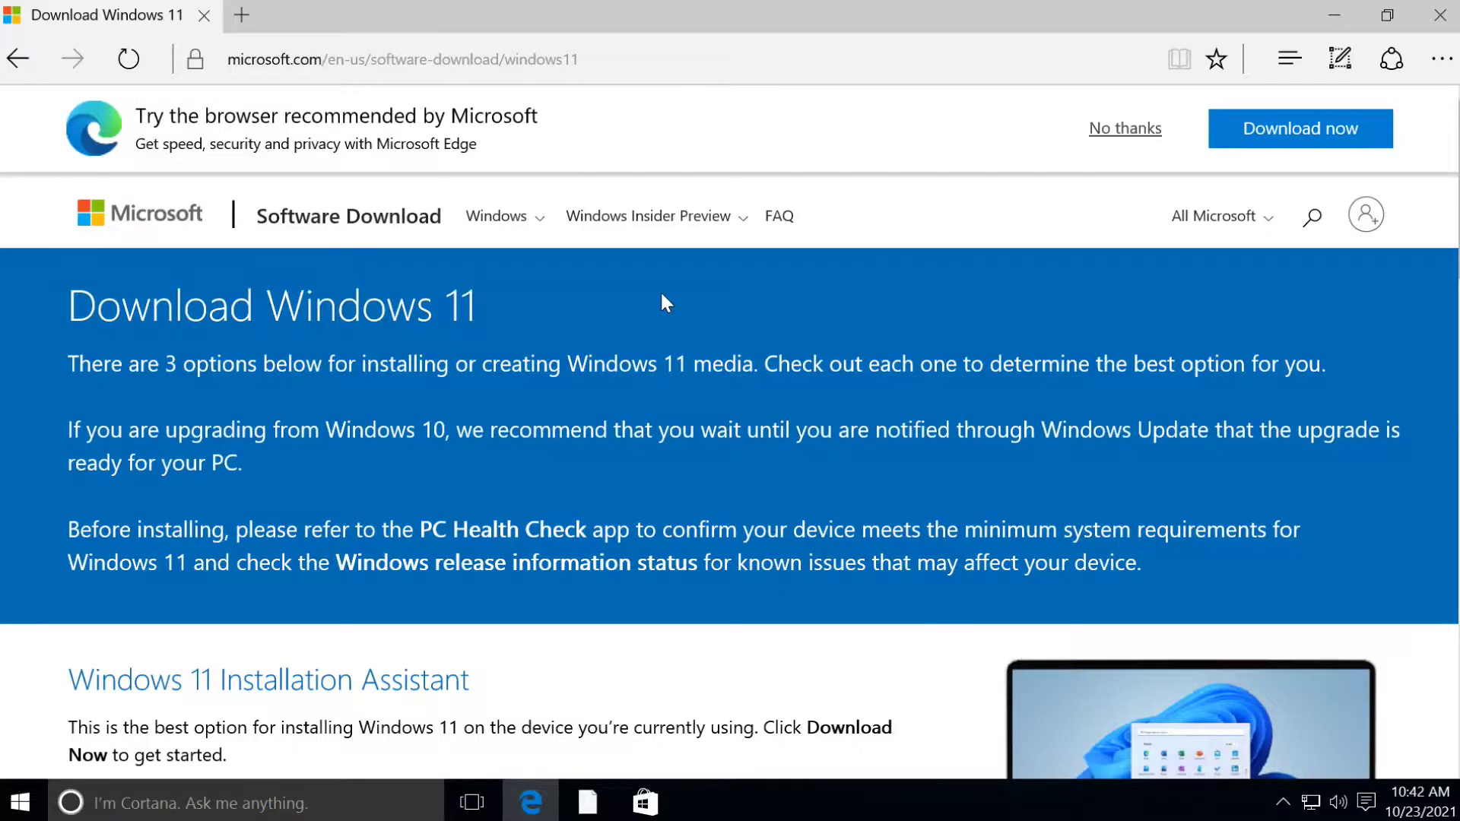
scroll(665, 304, "down", 2)
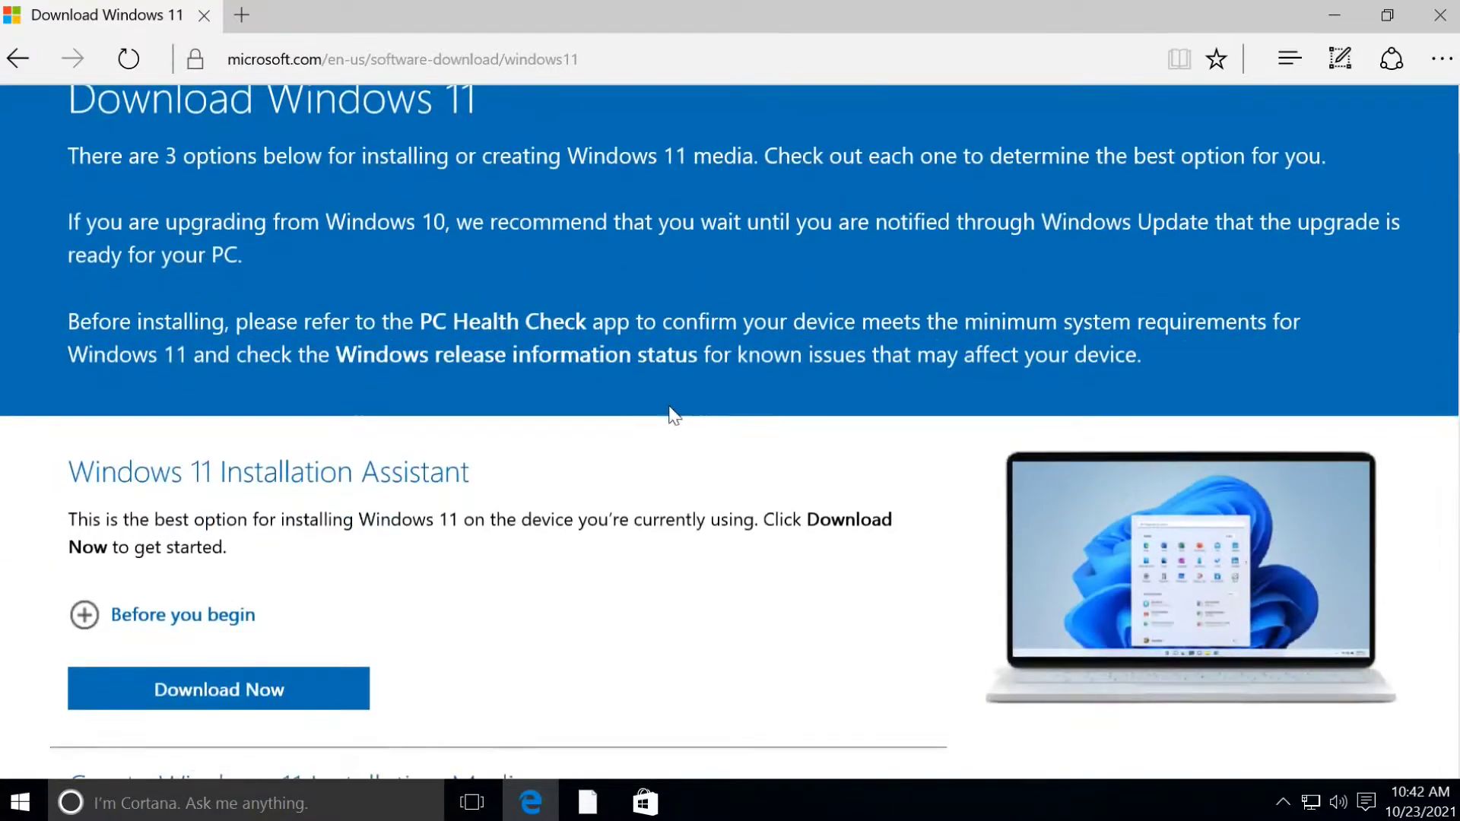
scroll(669, 342, "down", 3)
scroll(671, 417, "down", 2)
scroll(674, 420, "down", 3)
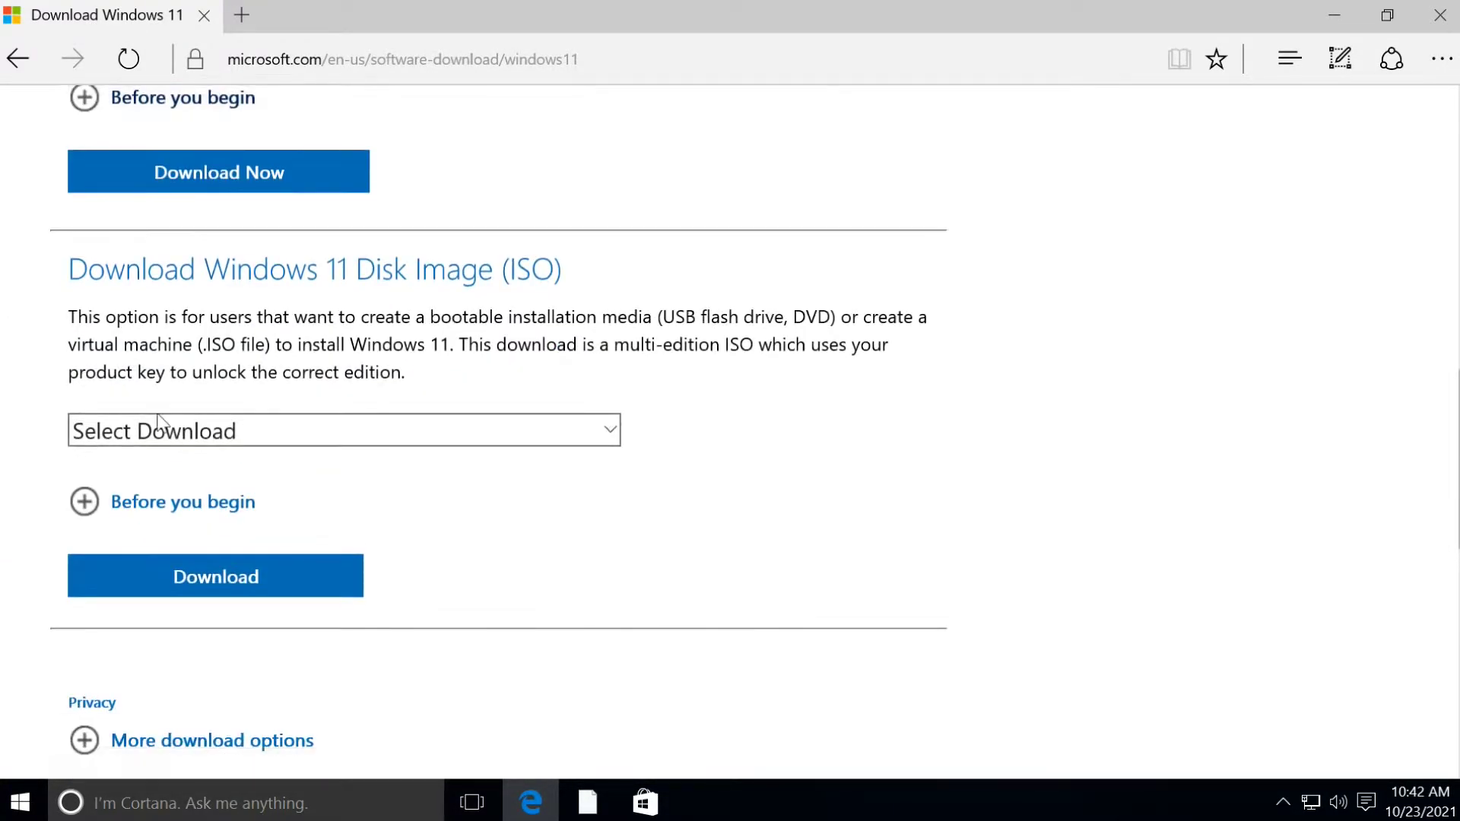
Pick Windows 11 as the disk image (ISO) edition and submit the download
left_click(141, 433)
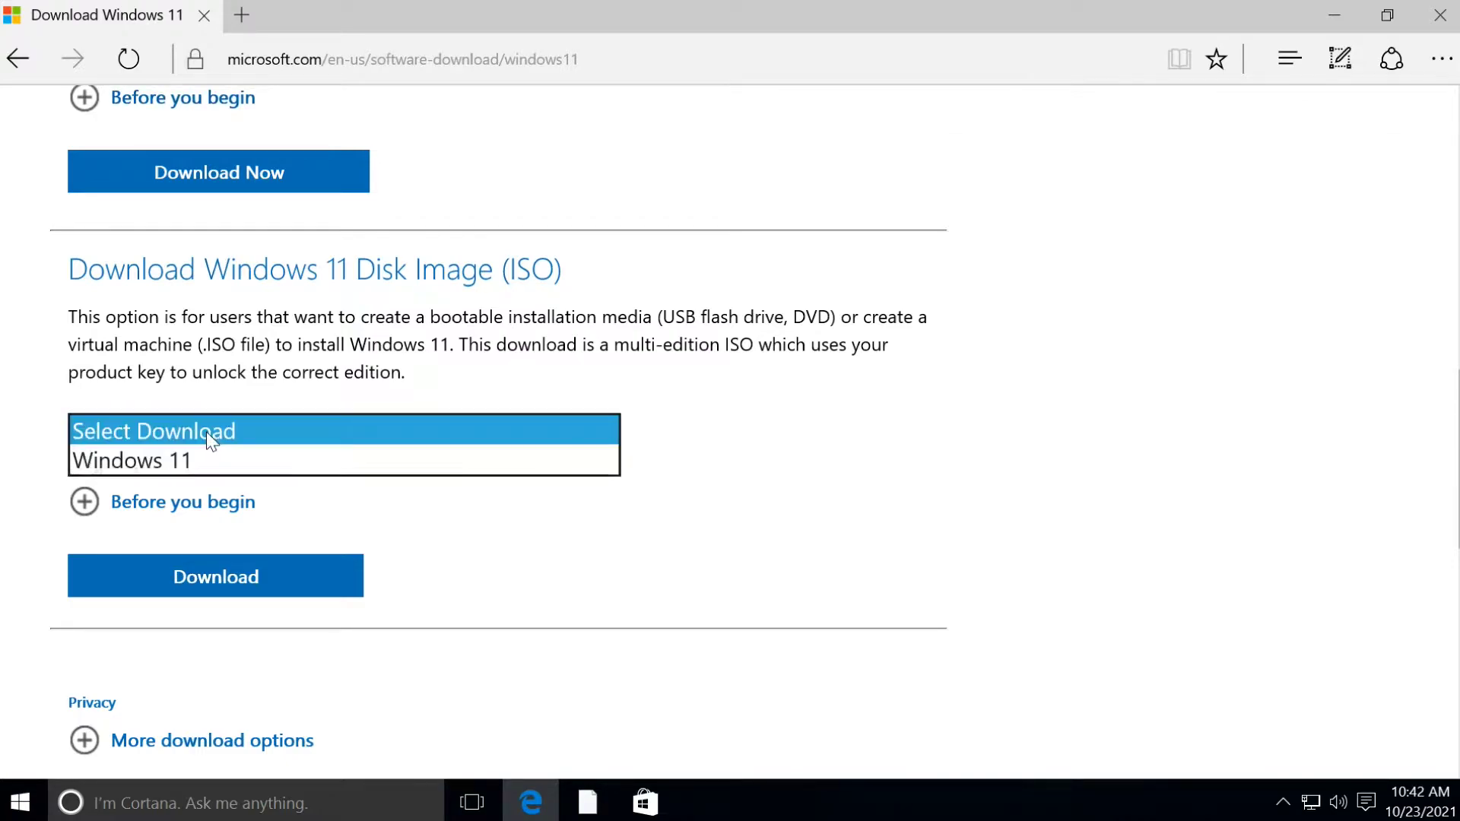
left_click(174, 463)
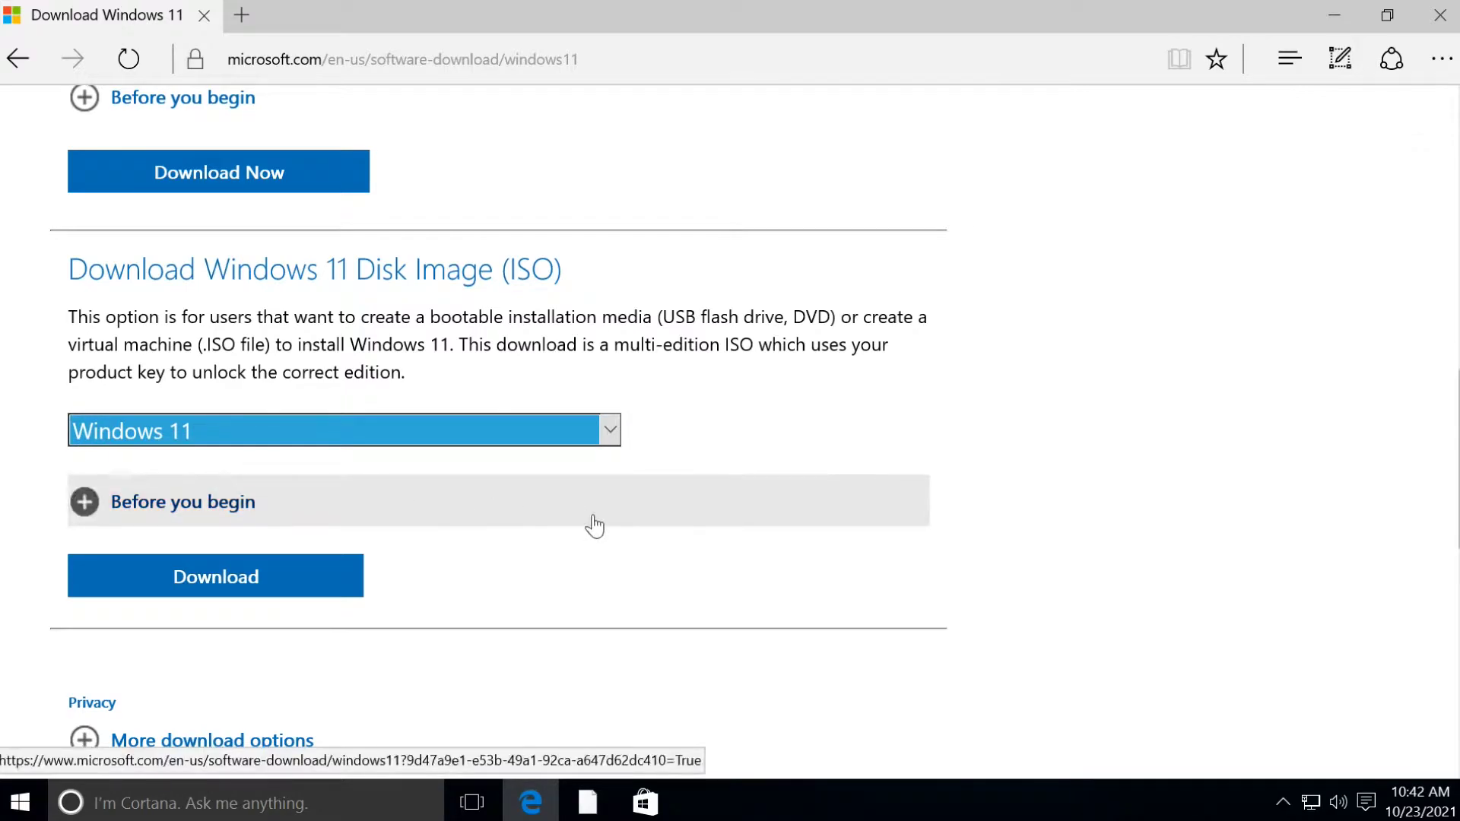
scroll(584, 514, "down", 2)
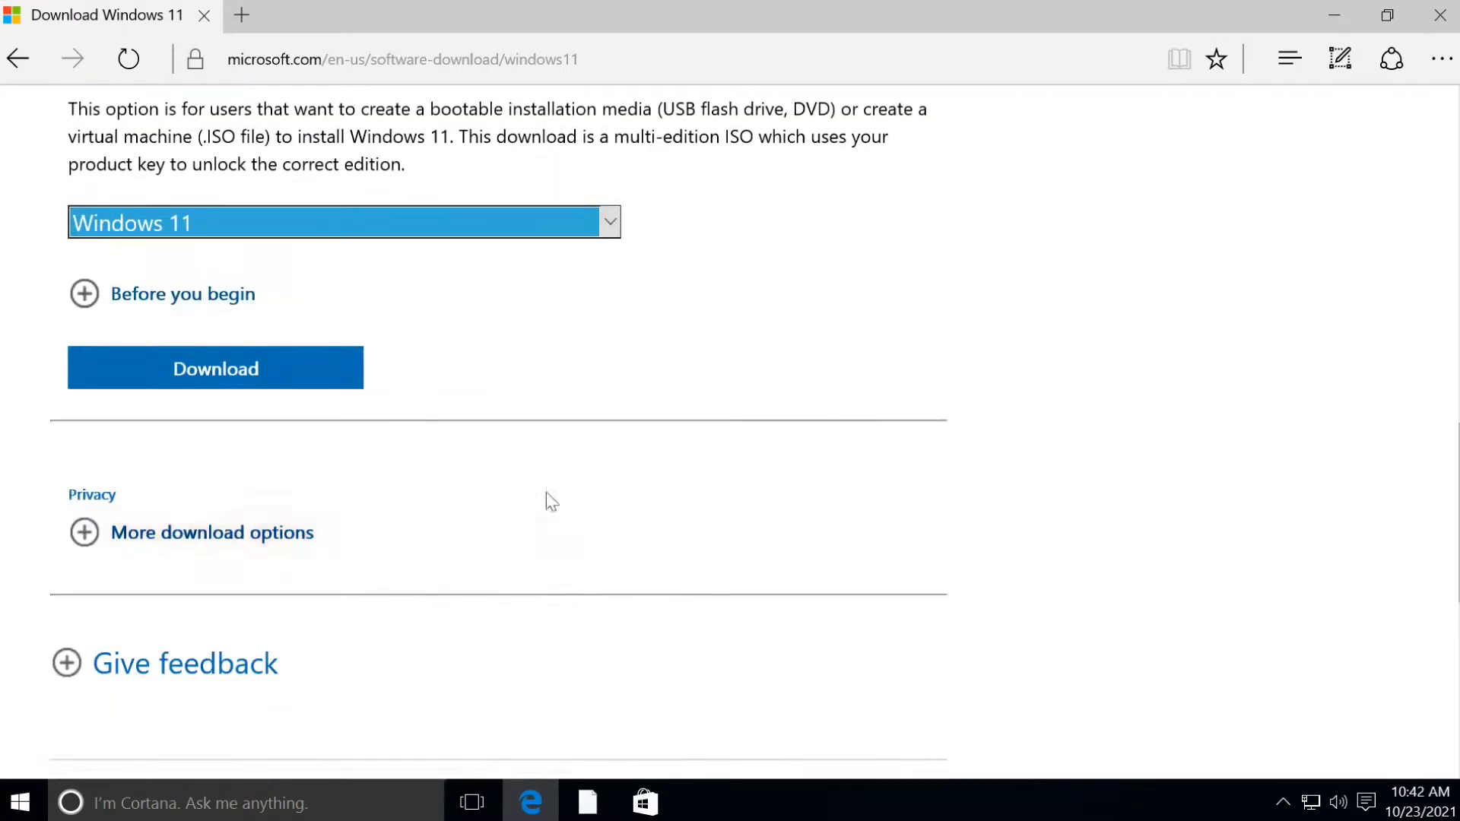
left_click(239, 377)
scroll(240, 376, "down", 1)
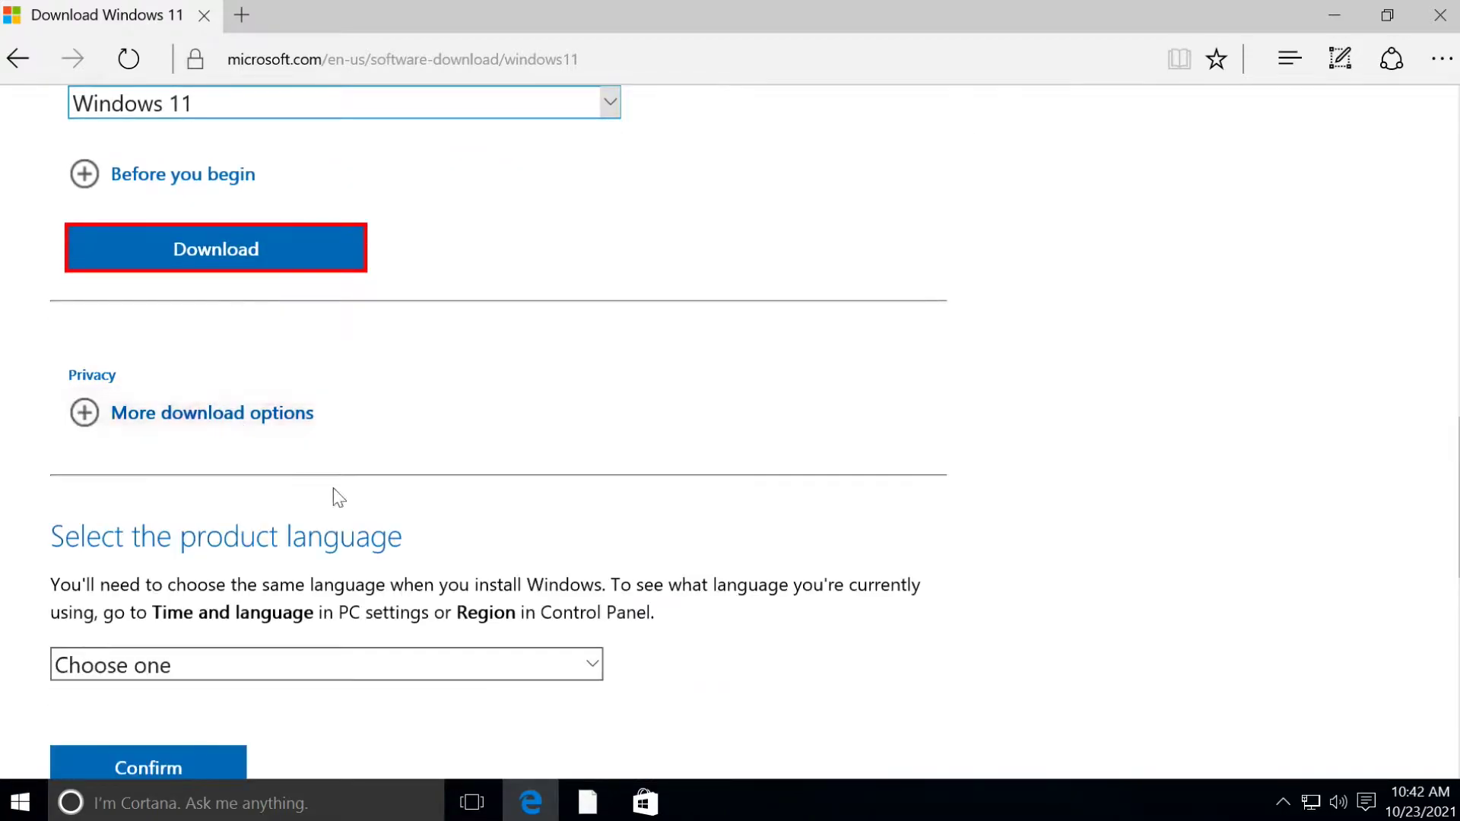
scroll(536, 533, "down", 3)
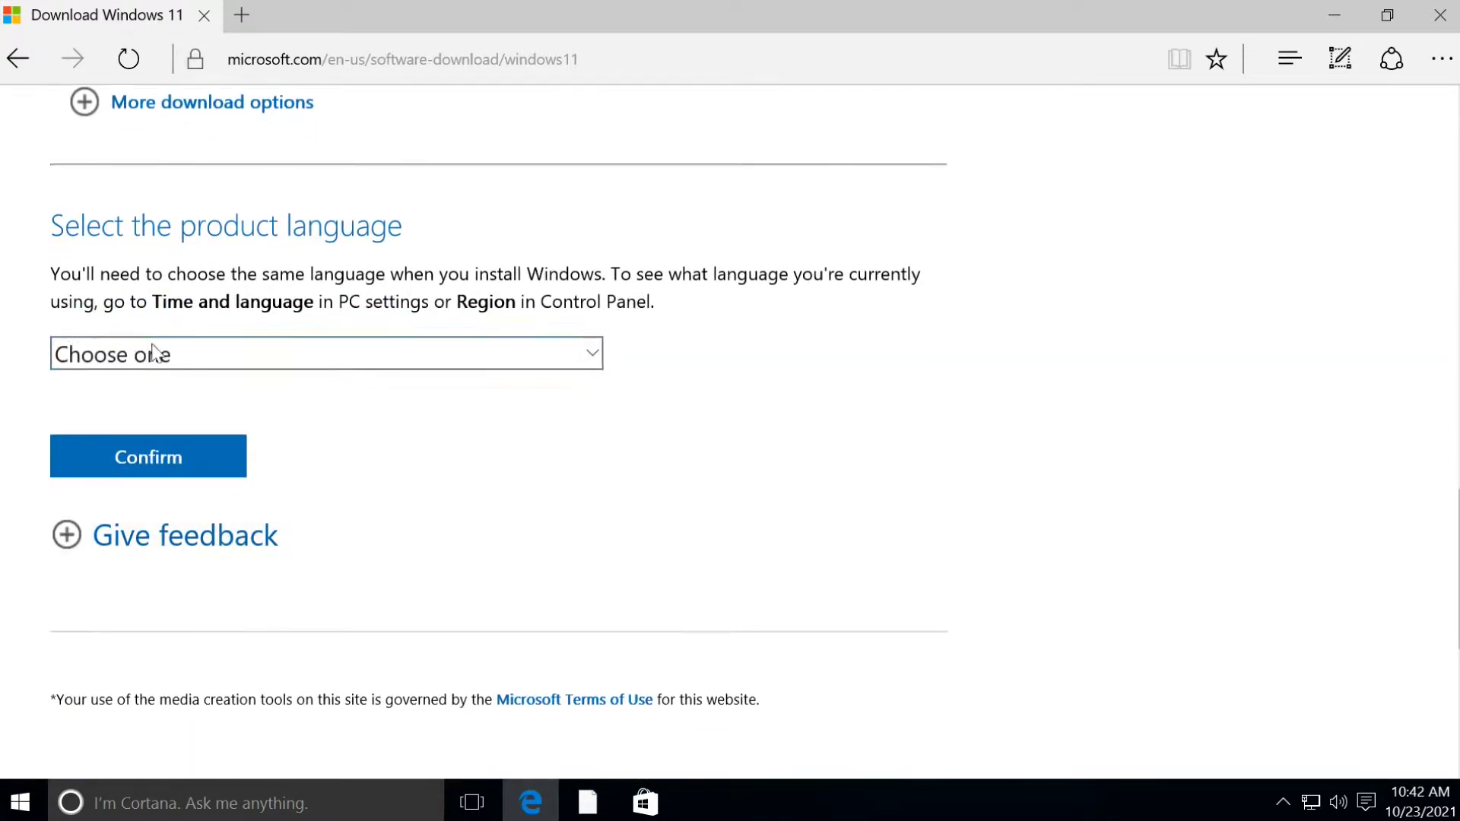
Confirm English as the product language and download the 64-bit Windows 11 ISO
left_click(202, 361)
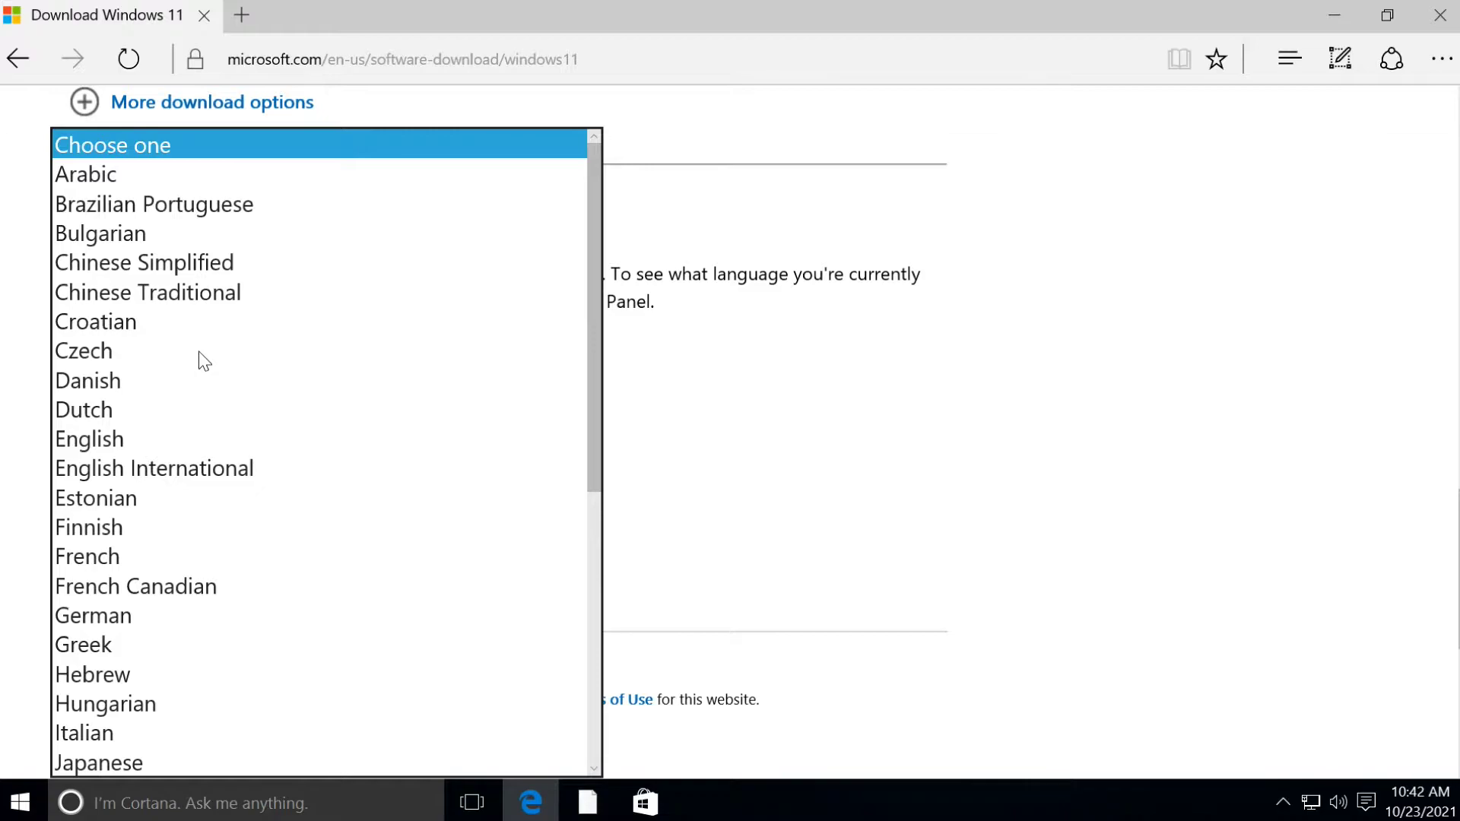
left_click(104, 444)
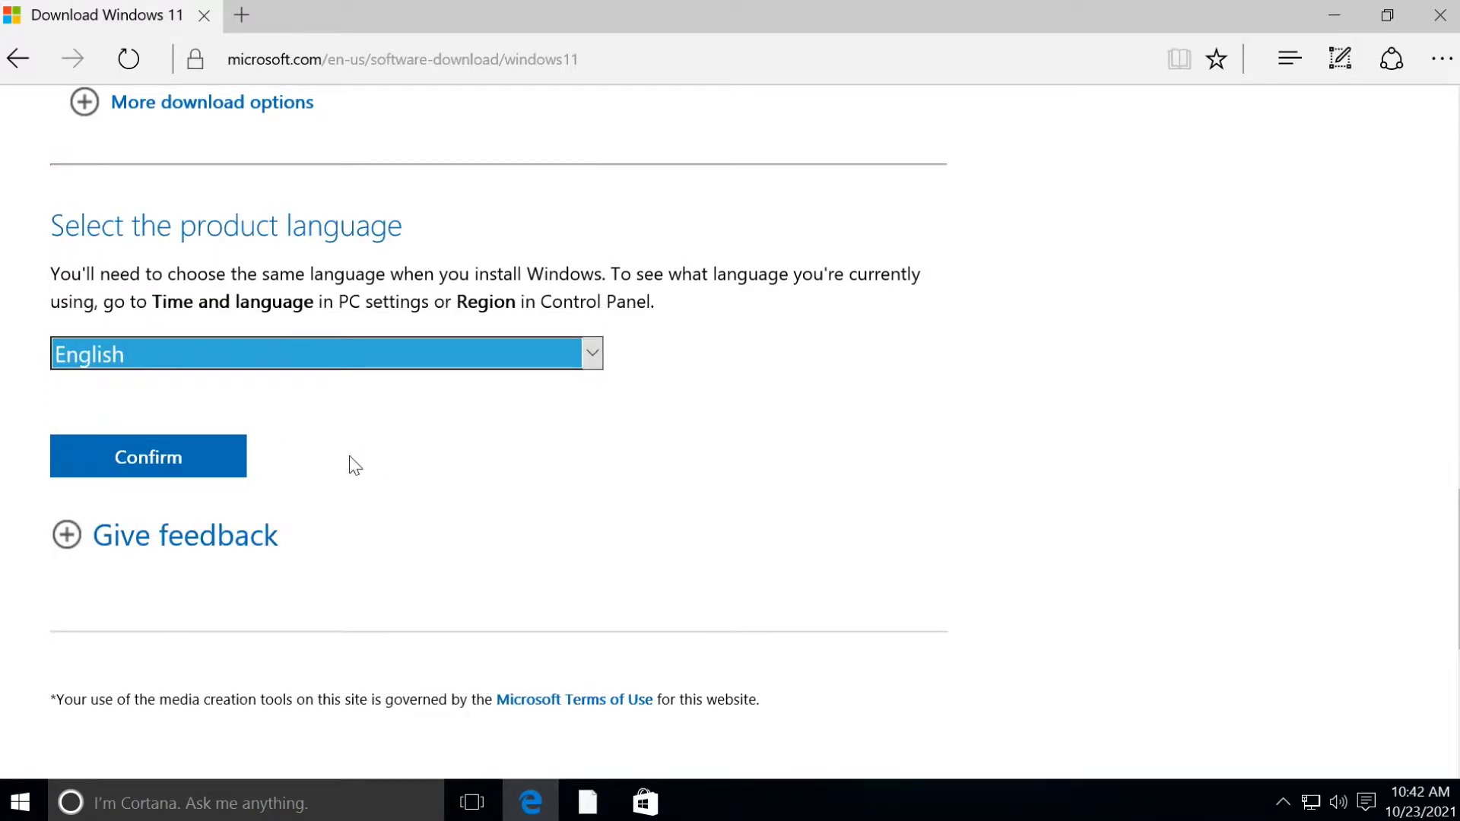
left_click(134, 465)
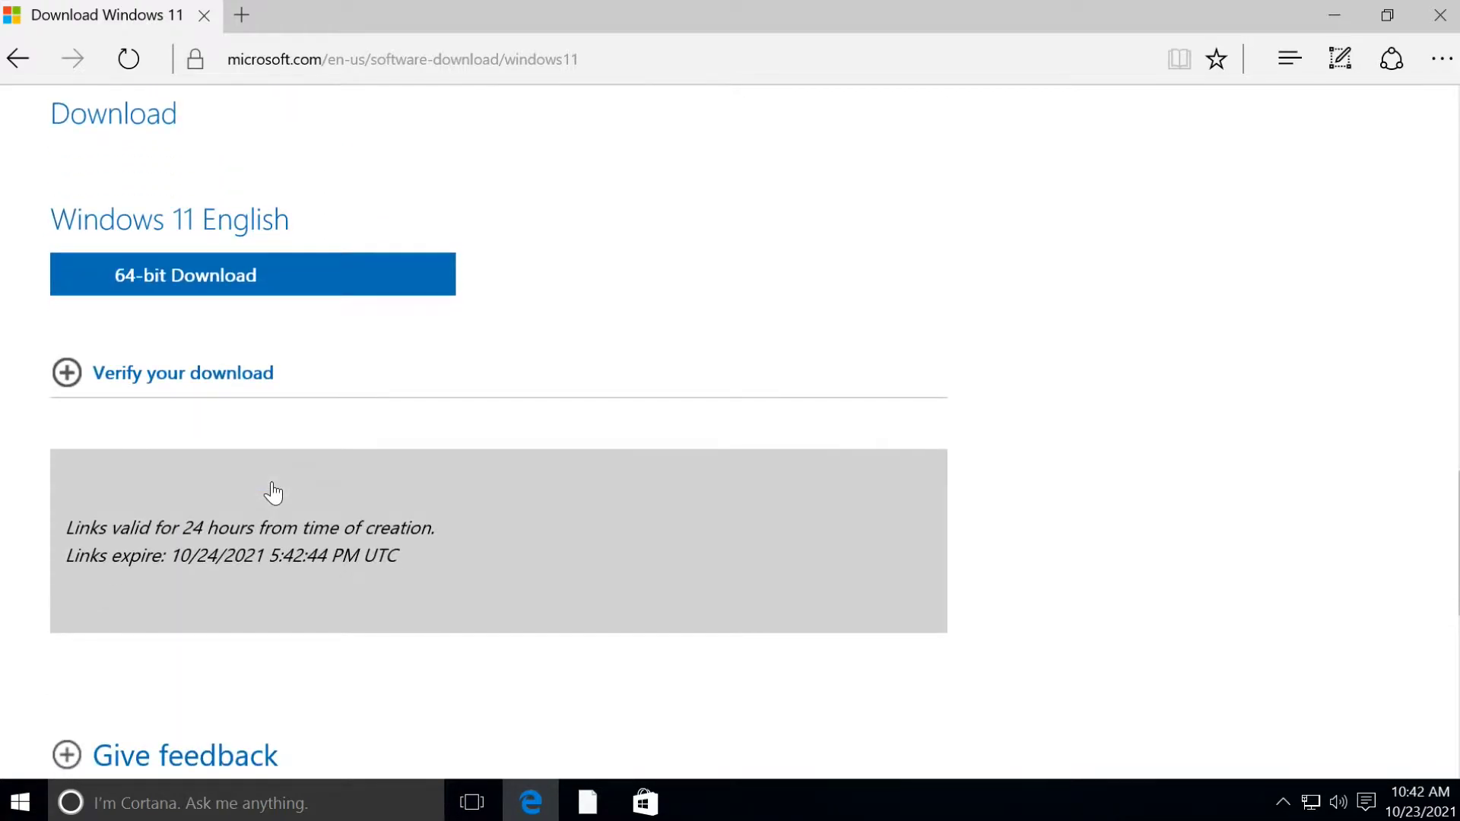
left_click(189, 291)
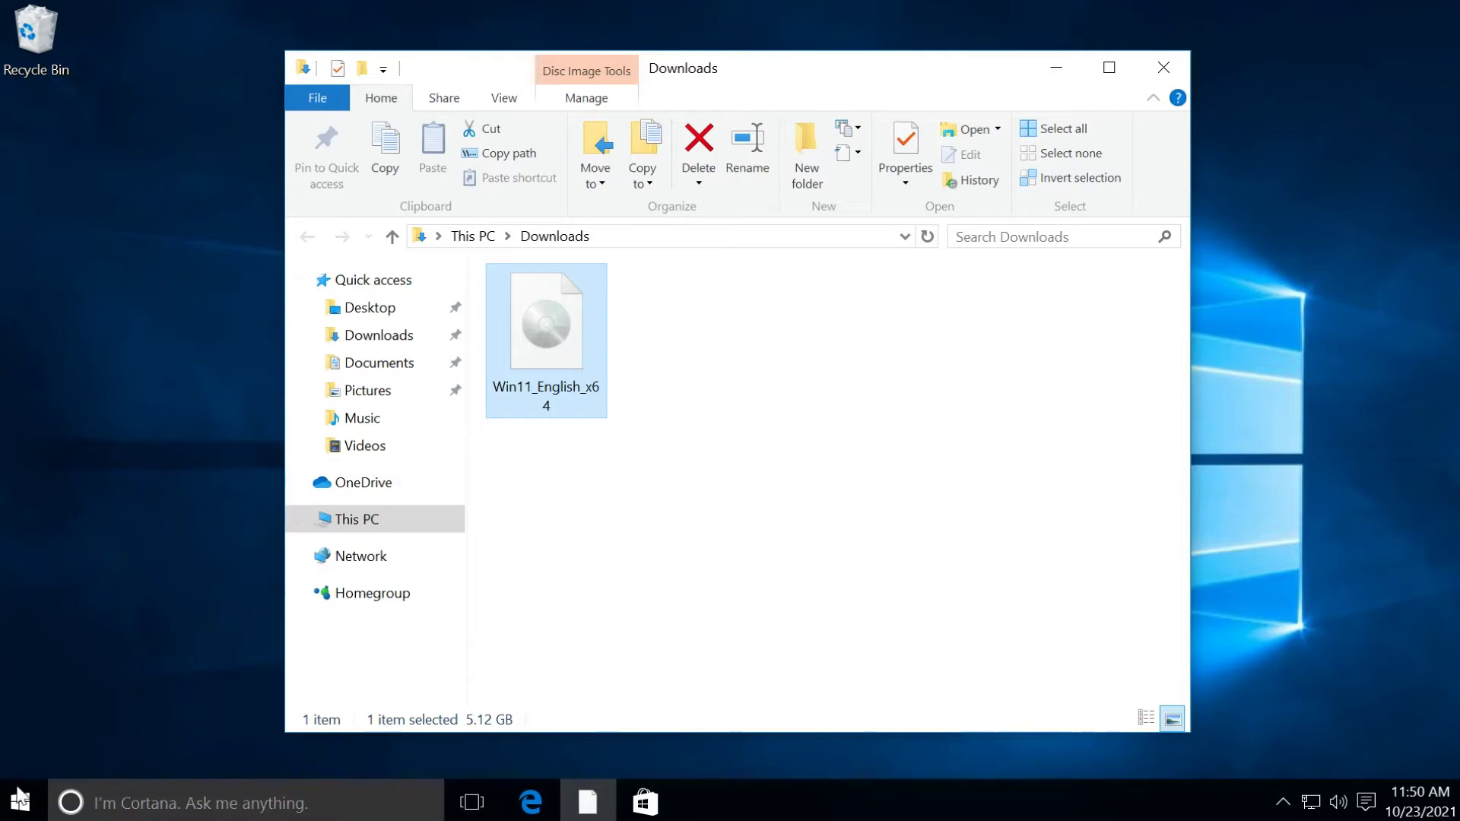
Launch Disk Management by running diskmgmt.msc from the Run dialog
right_click(16, 806)
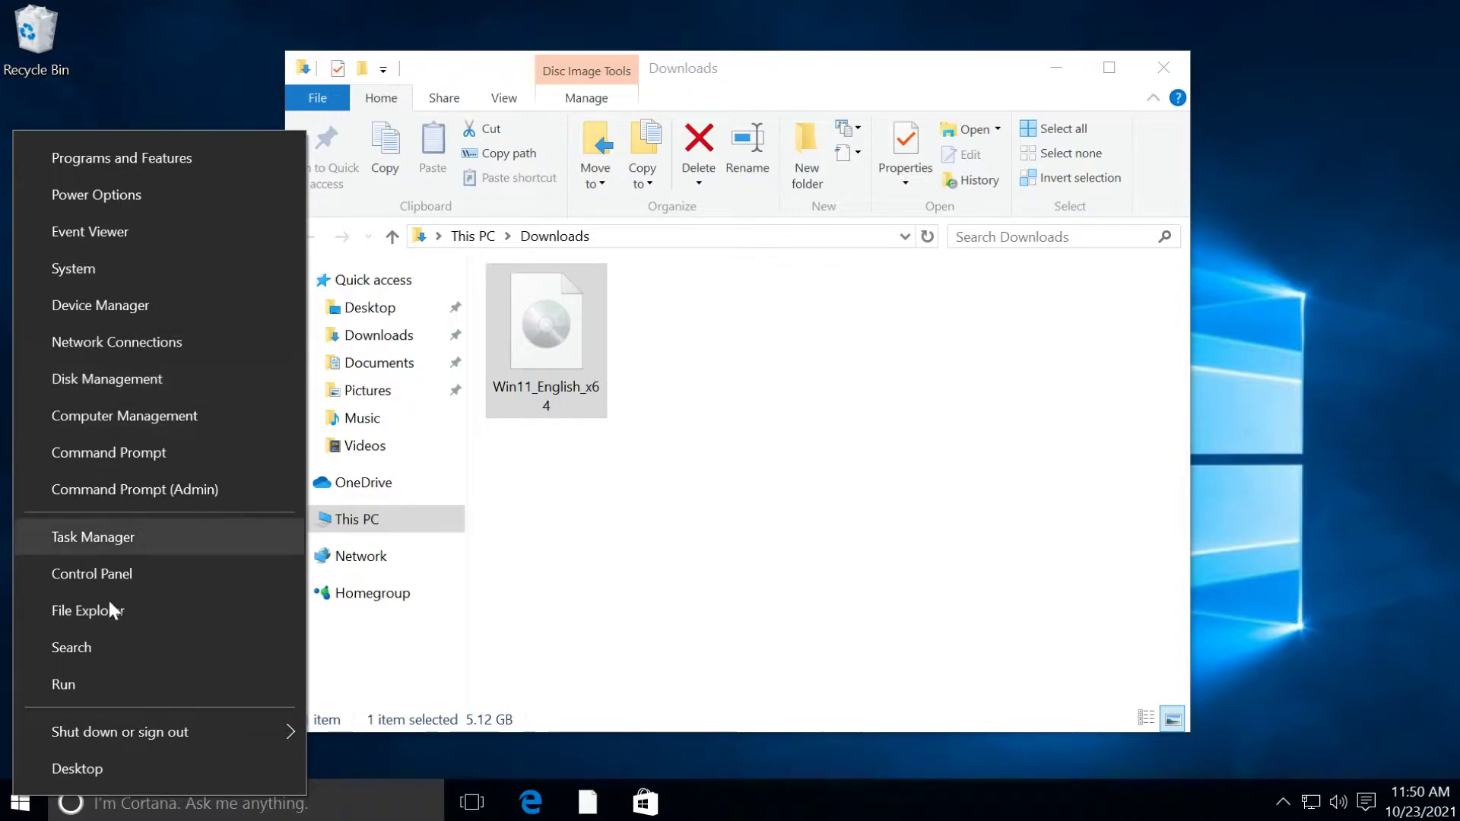
left_click(110, 690)
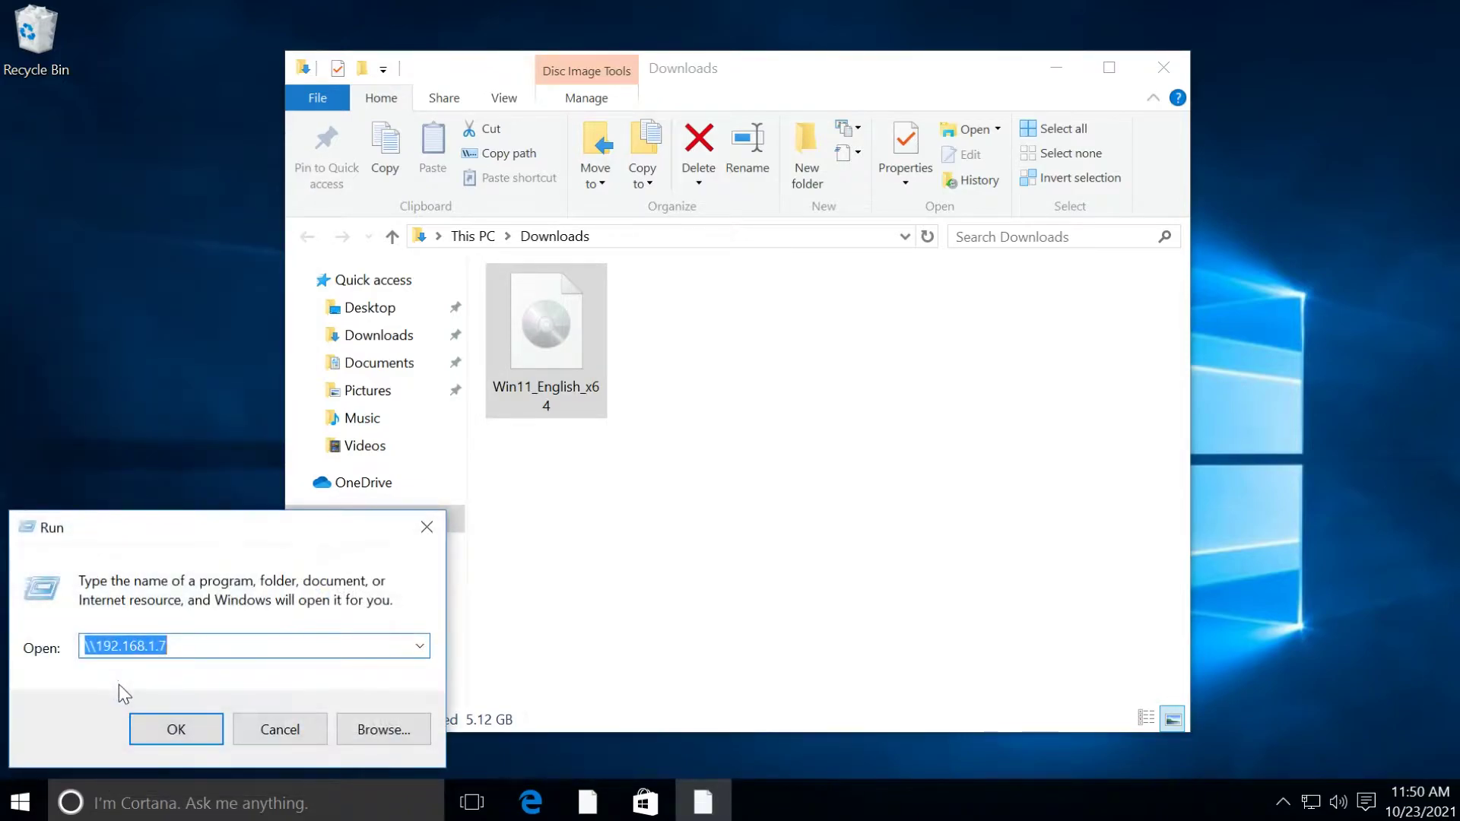
type("d")
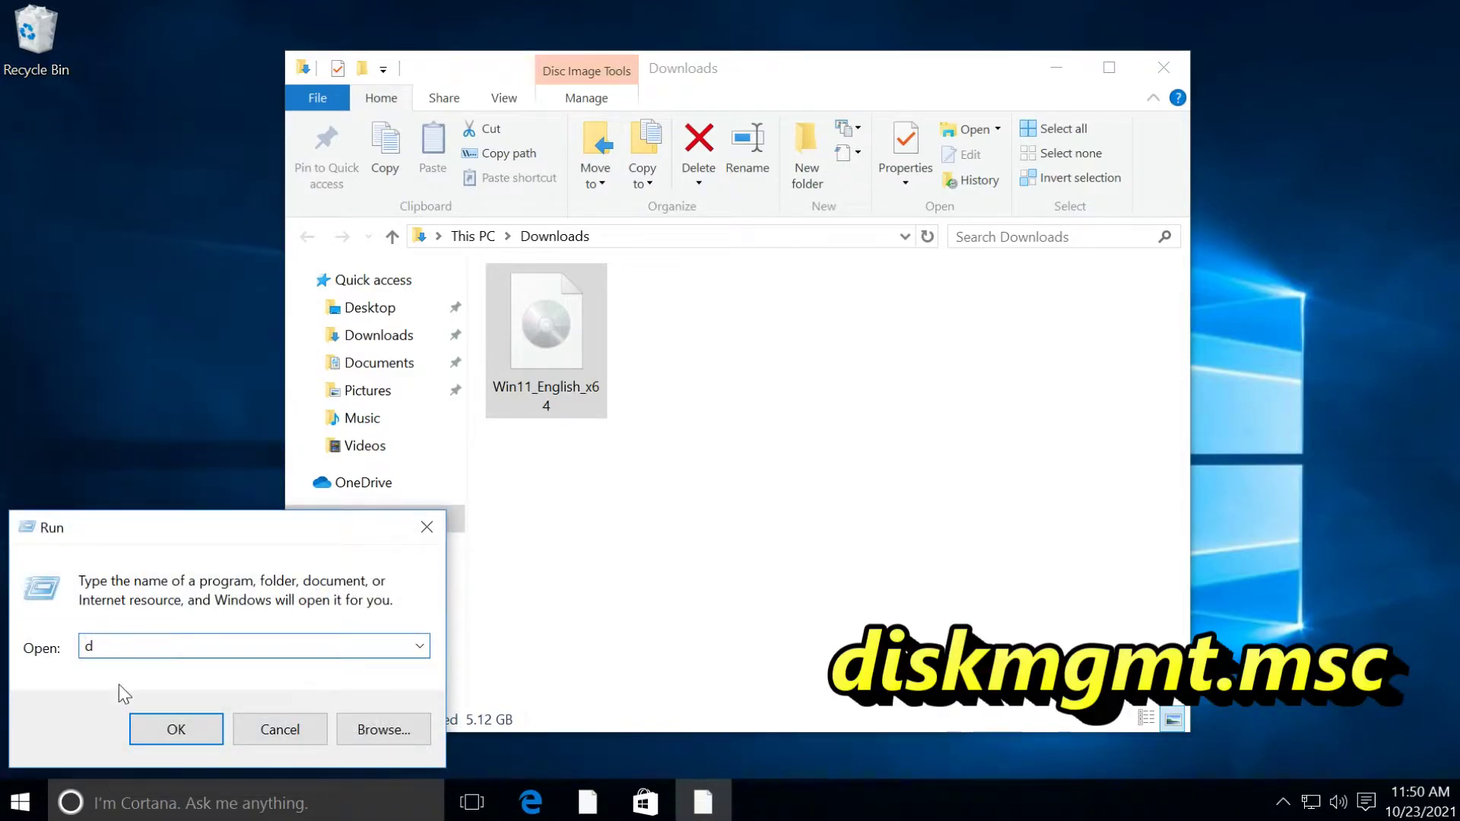
type("isk")
type("mgmt.m")
type("sc")
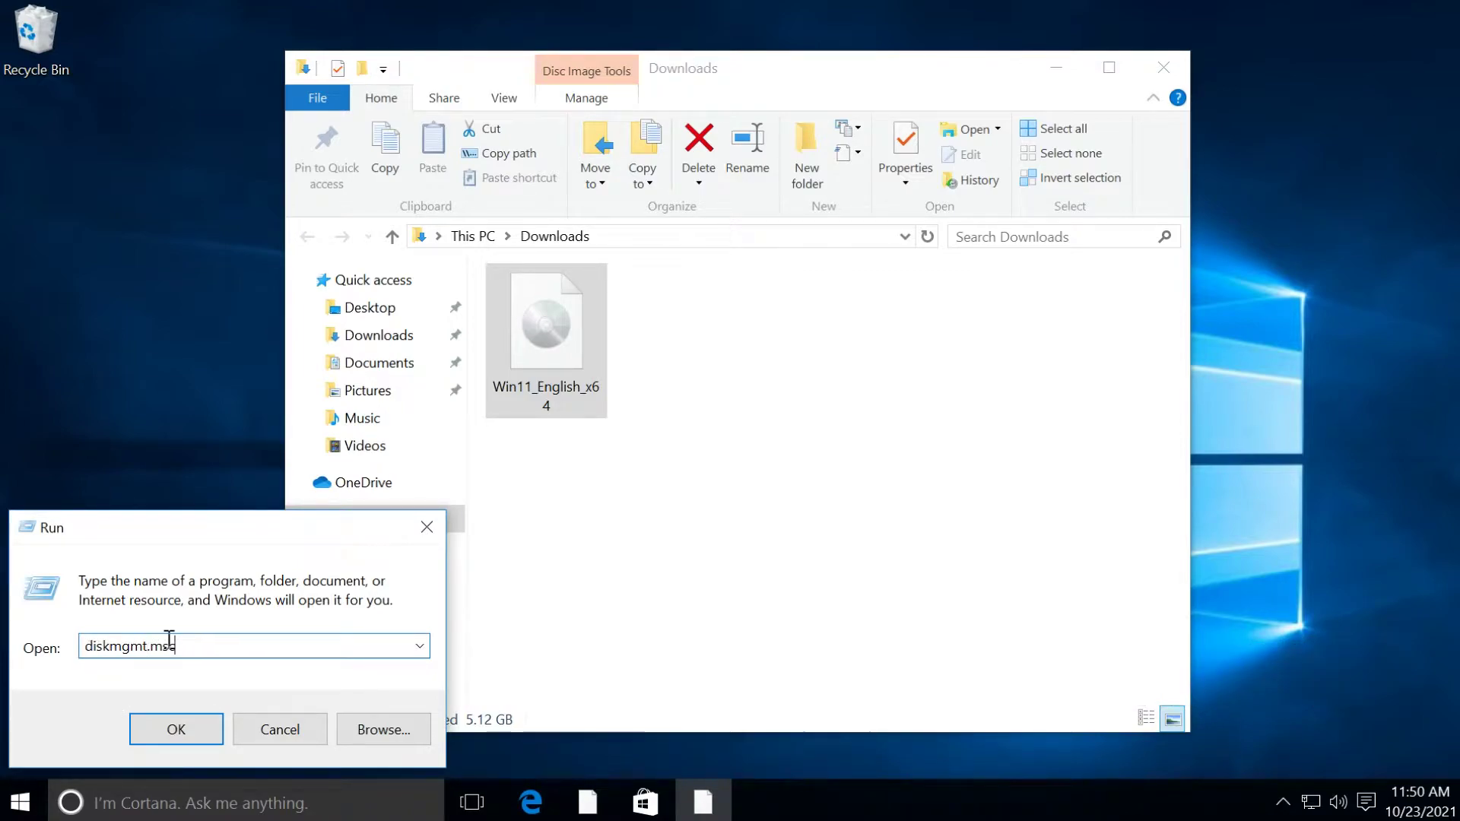
left_click(175, 730)
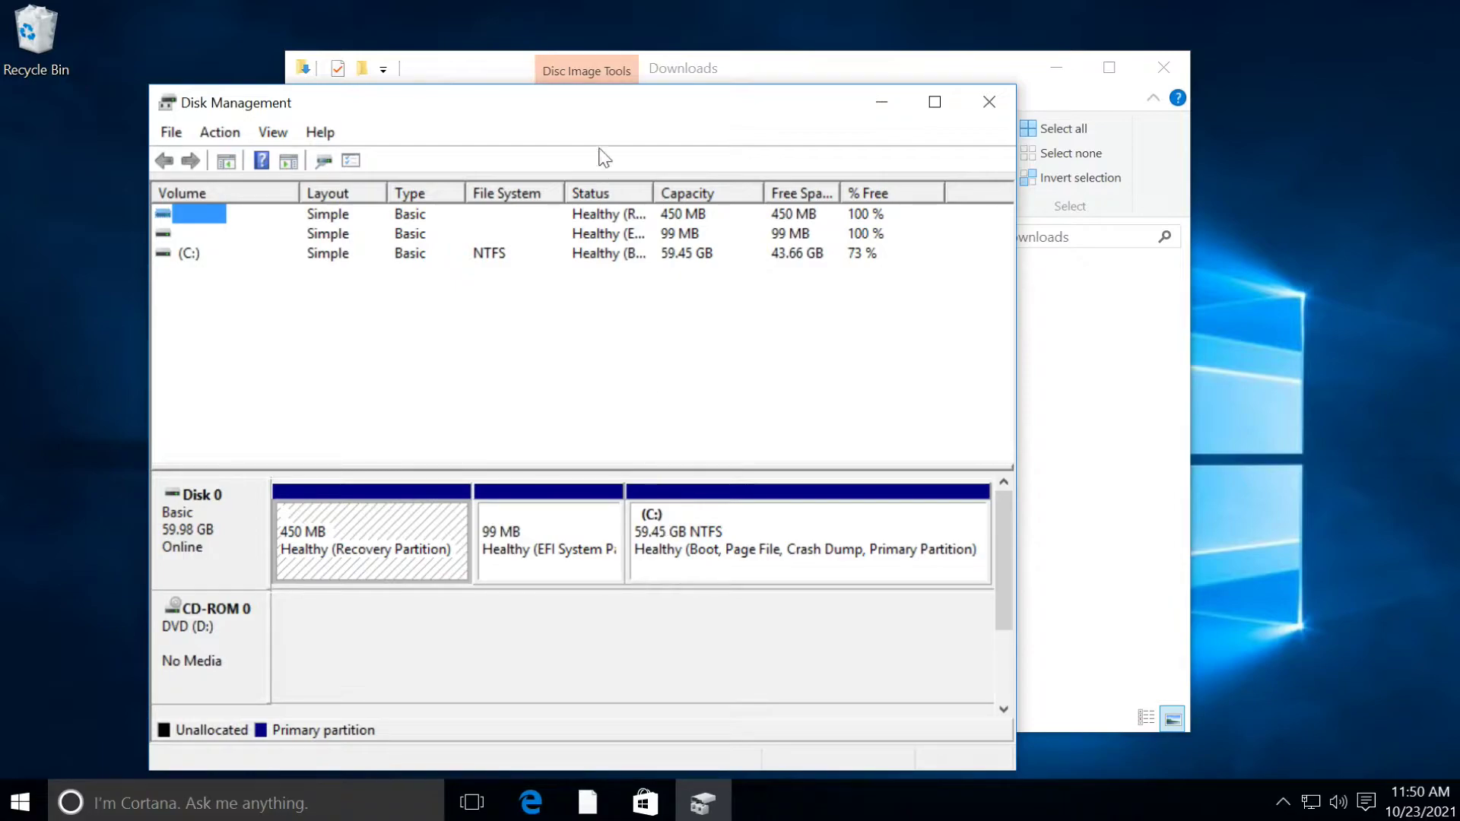
Shrink the C: partition by 7000 MB to free 6.84 GB of unallocated space
left_click_drag(608, 119, 688, 92)
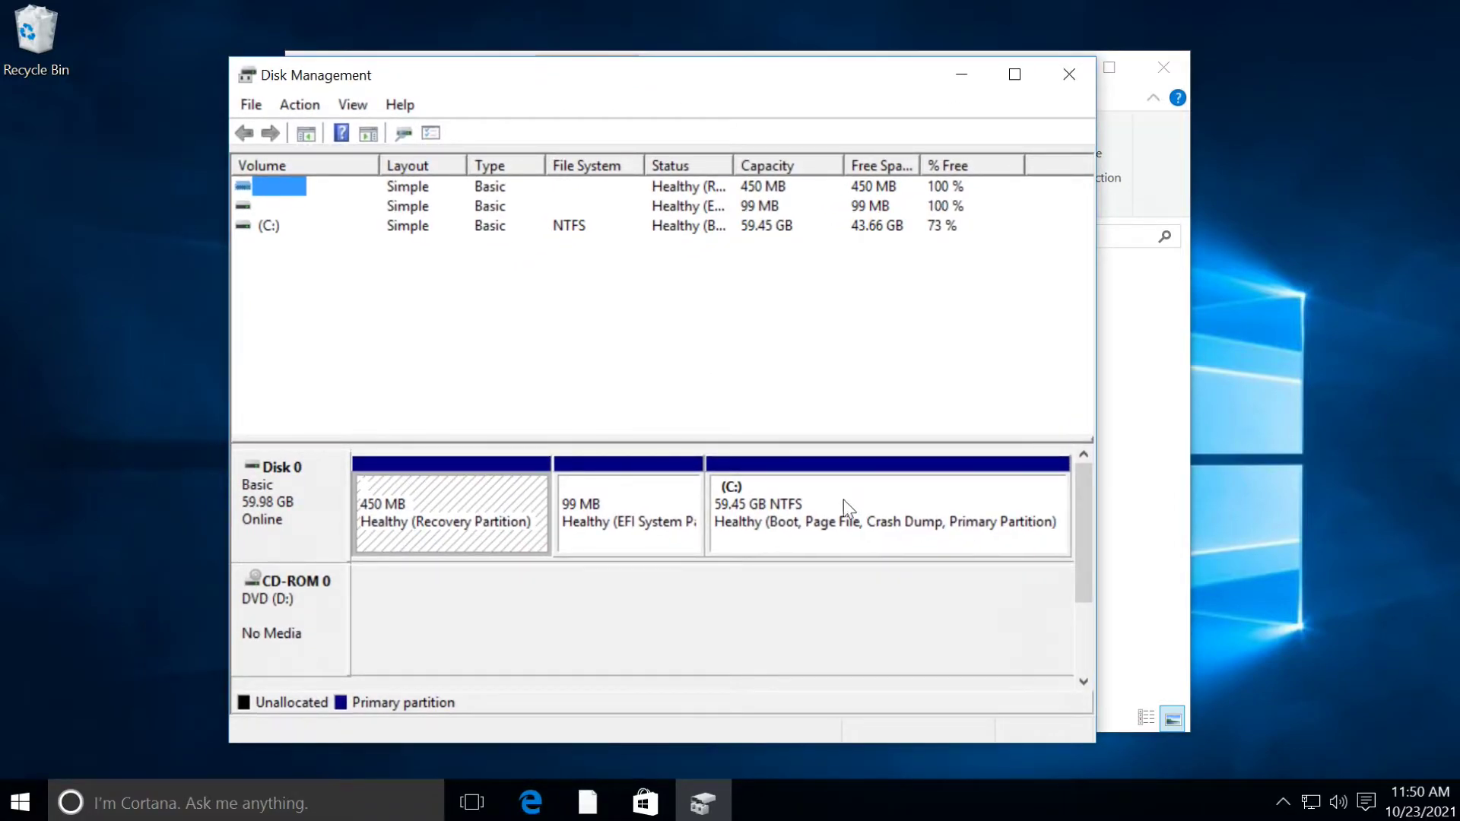
left_click(843, 500)
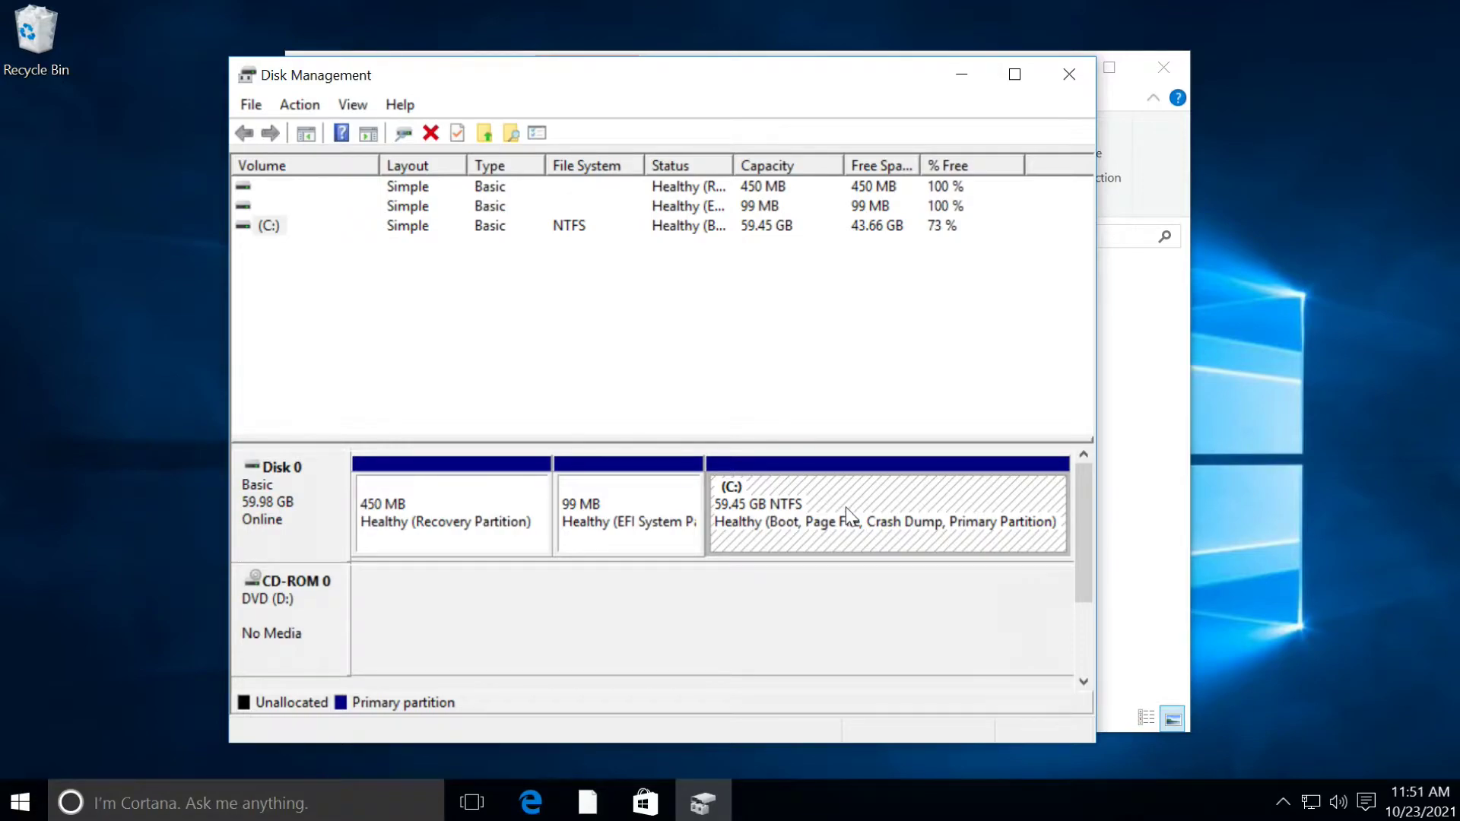
right_click(847, 515)
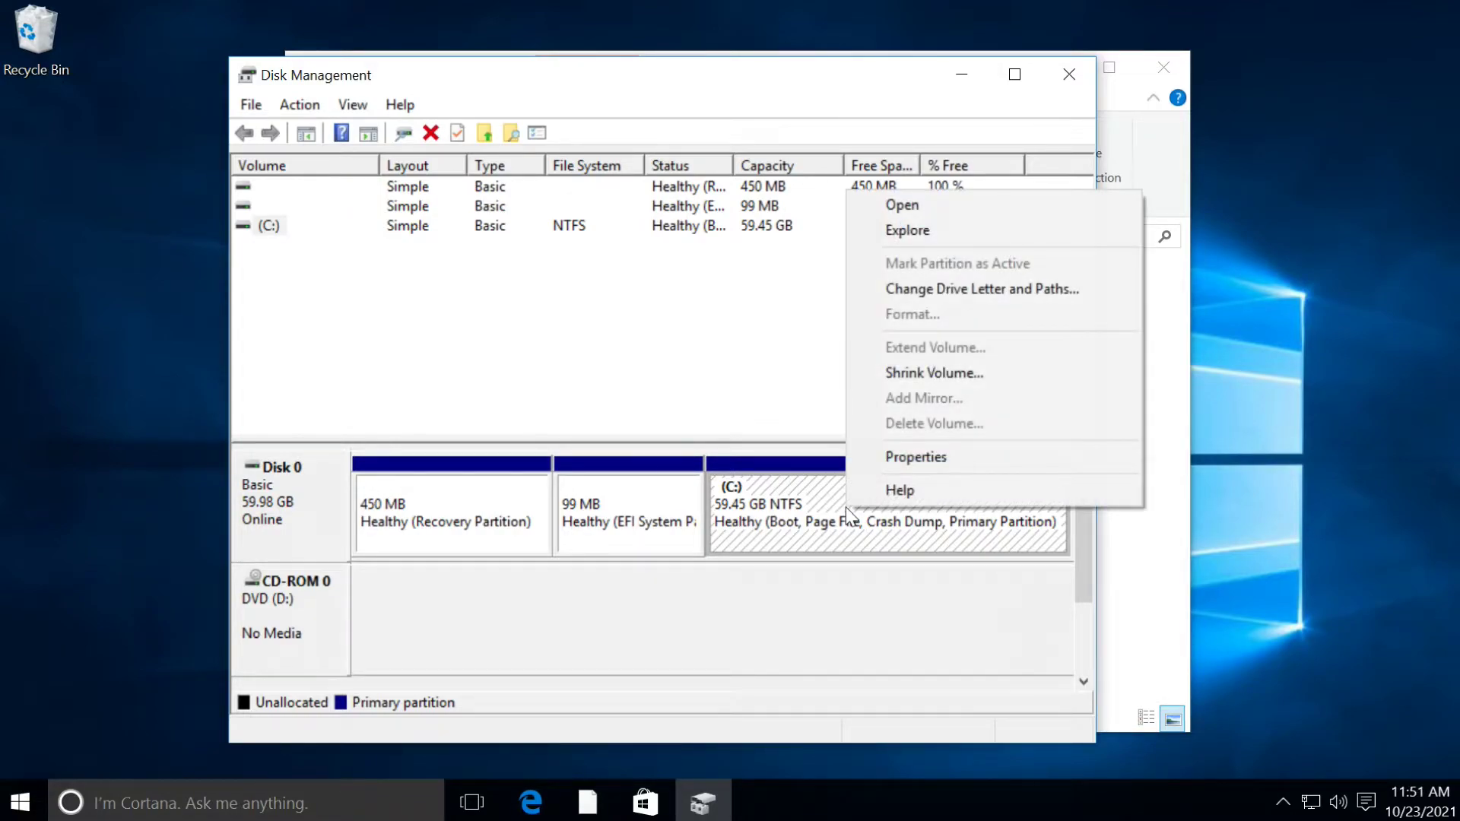
left_click(940, 373)
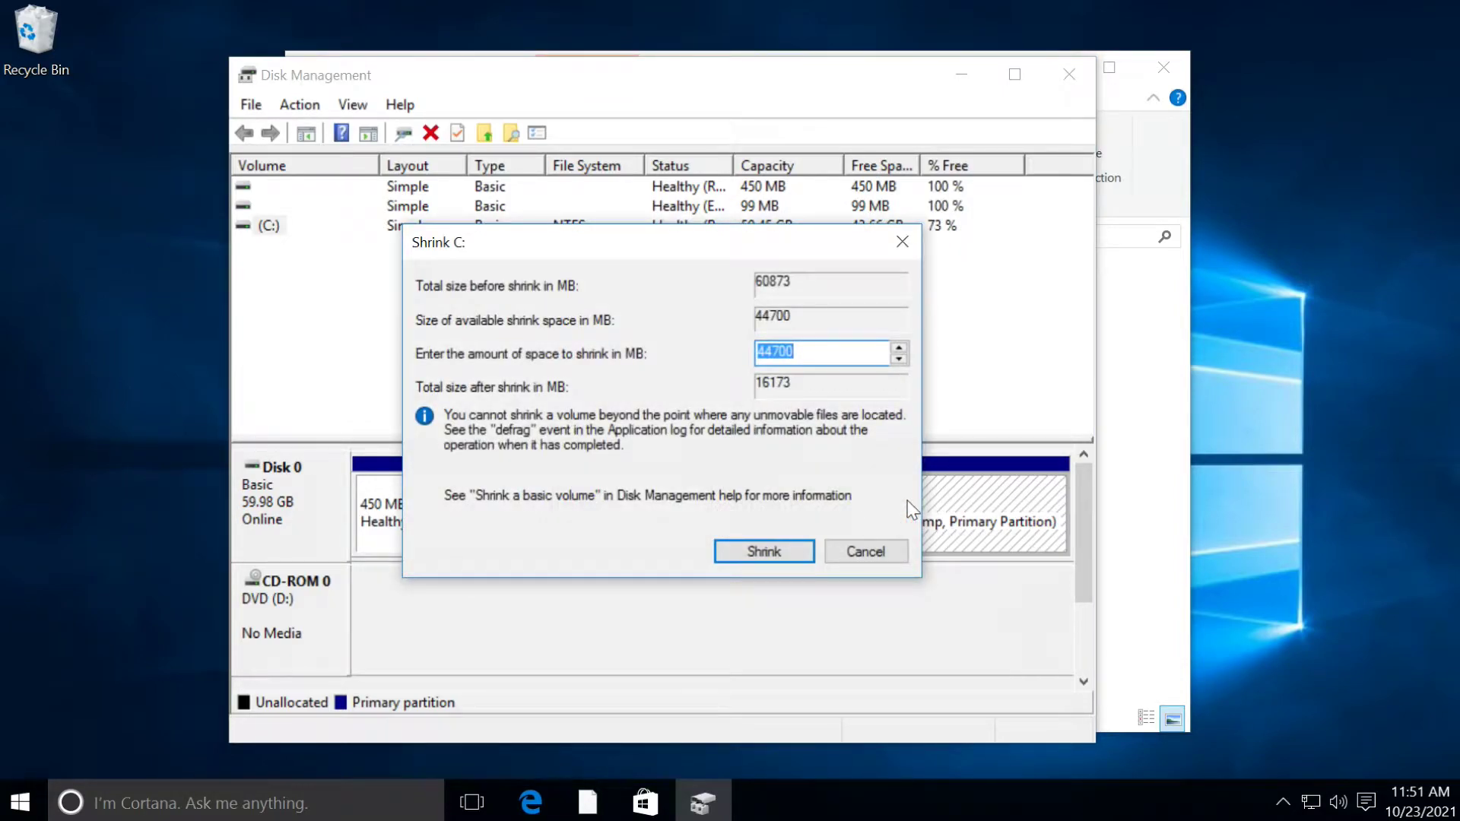
left_click(796, 354)
key("BackSpace")
key("BackSpace")
key("BackSpace")
key("BackSpace")
key("BackSpace")
type("7000")
left_click(764, 552)
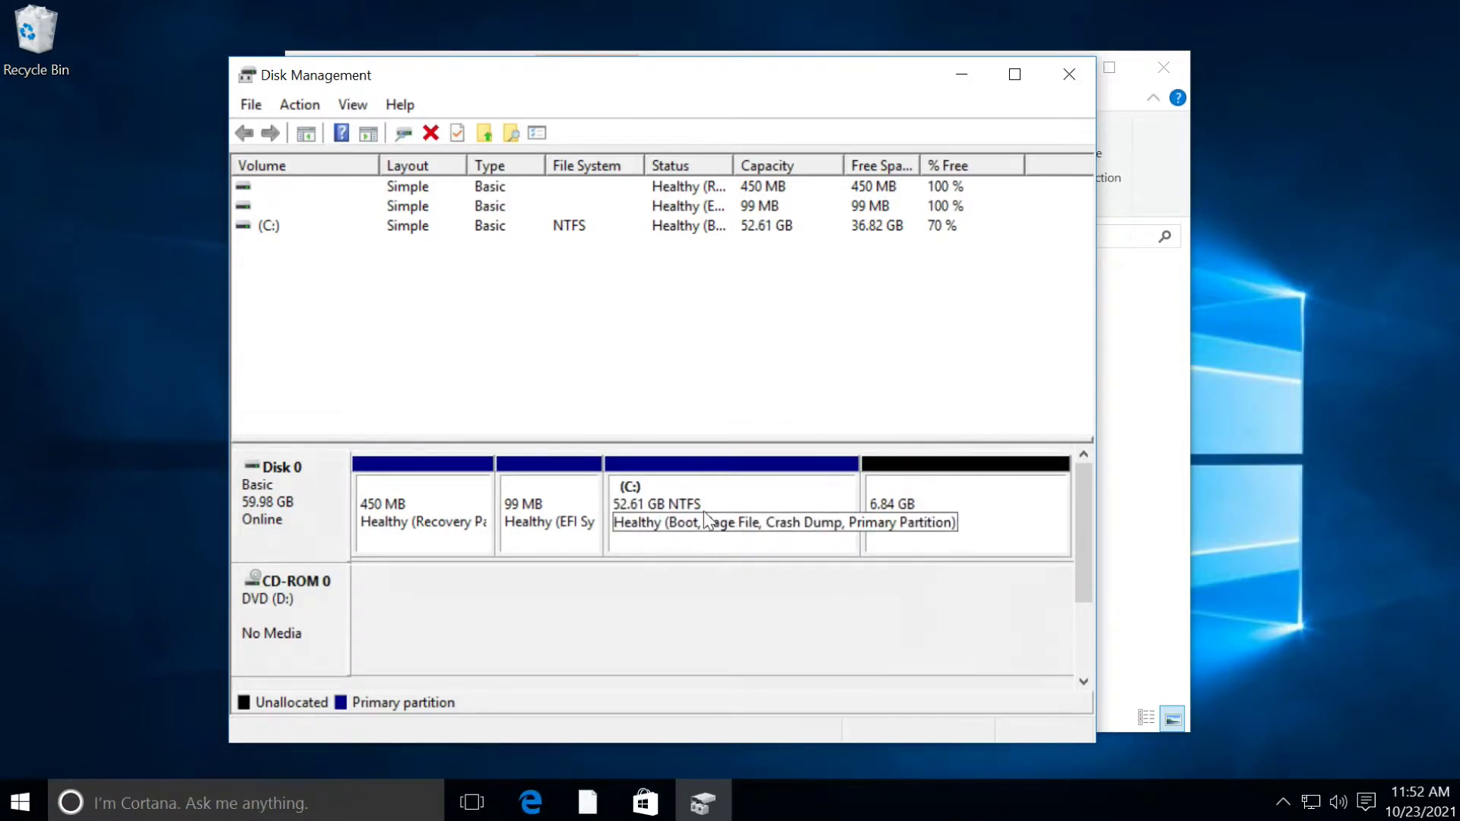
left_click(927, 502)
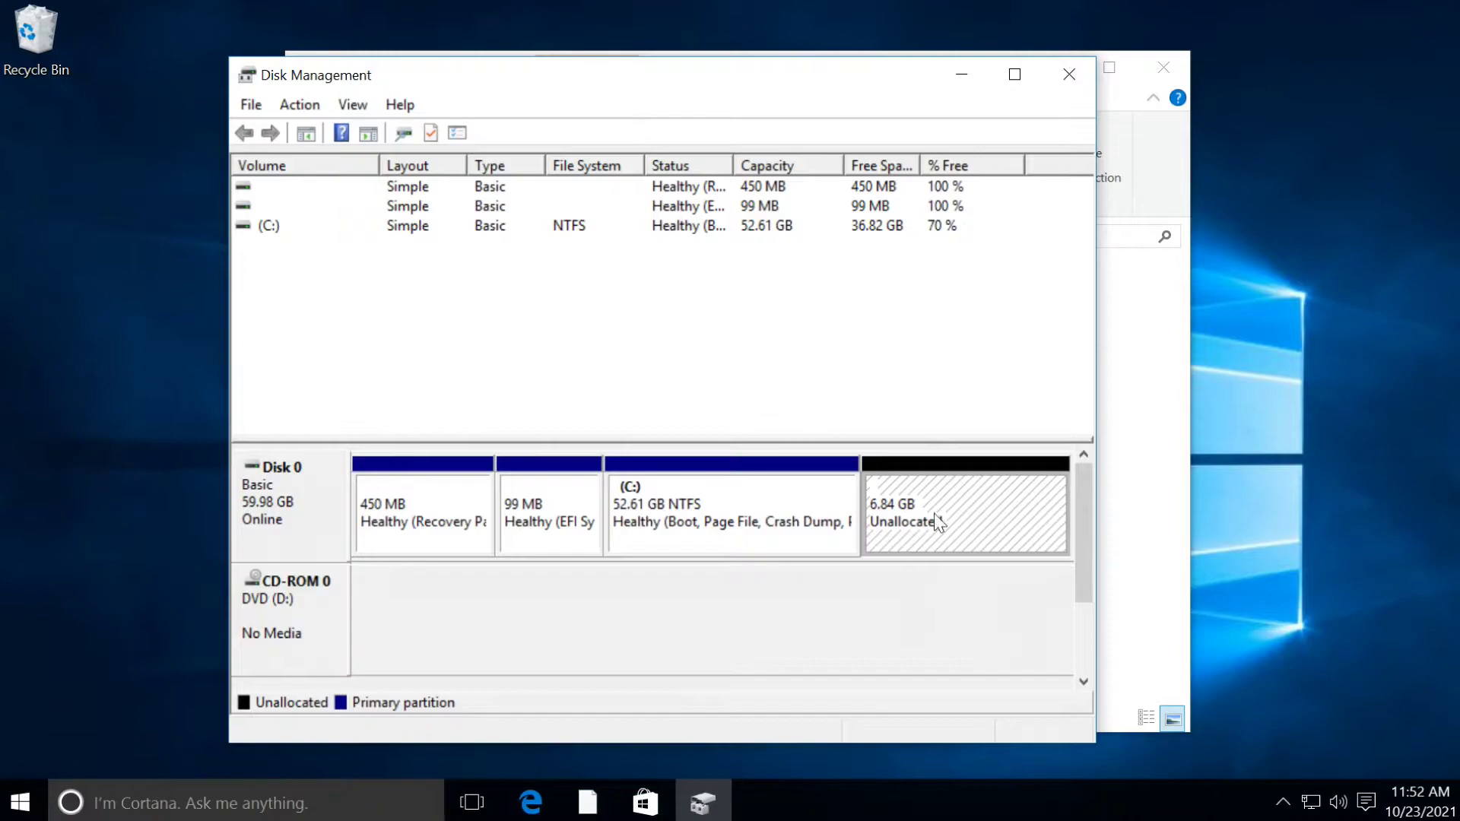
Create a 6999 MB NTFS simple volume, drive letter E, from the unallocated space
right_click(946, 521)
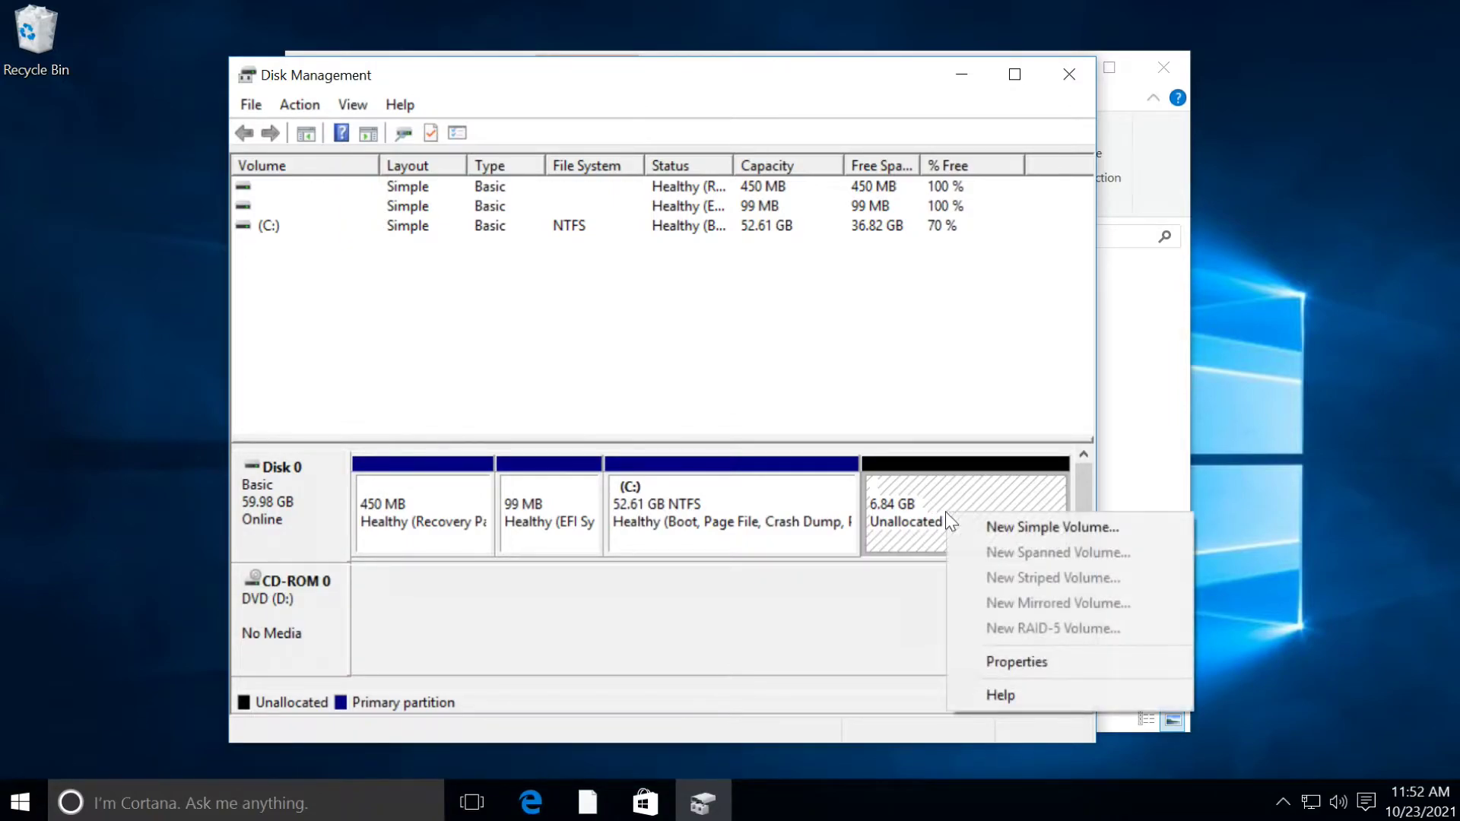
left_click(1063, 529)
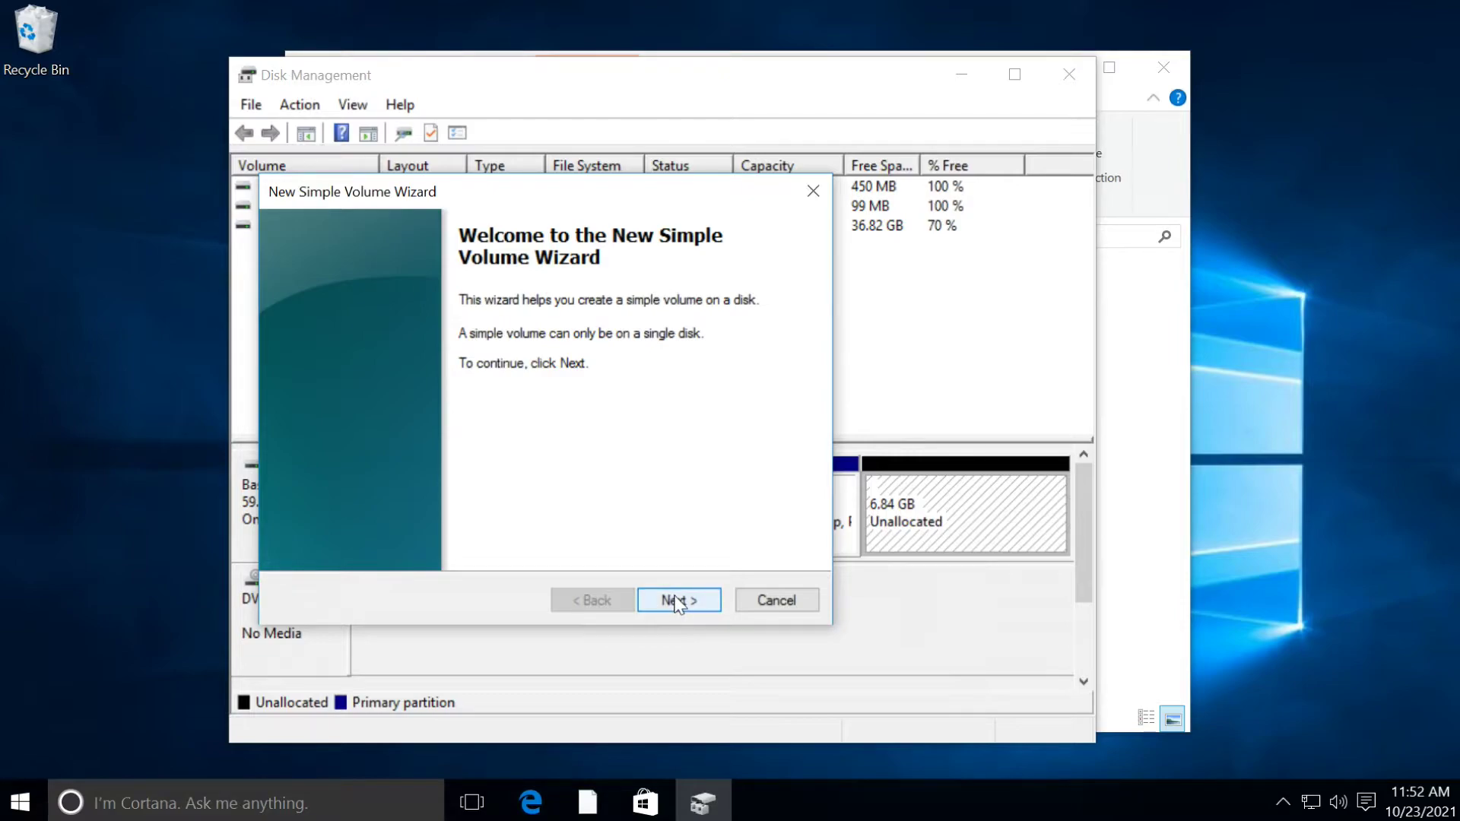
left_click(677, 601)
left_click(586, 419)
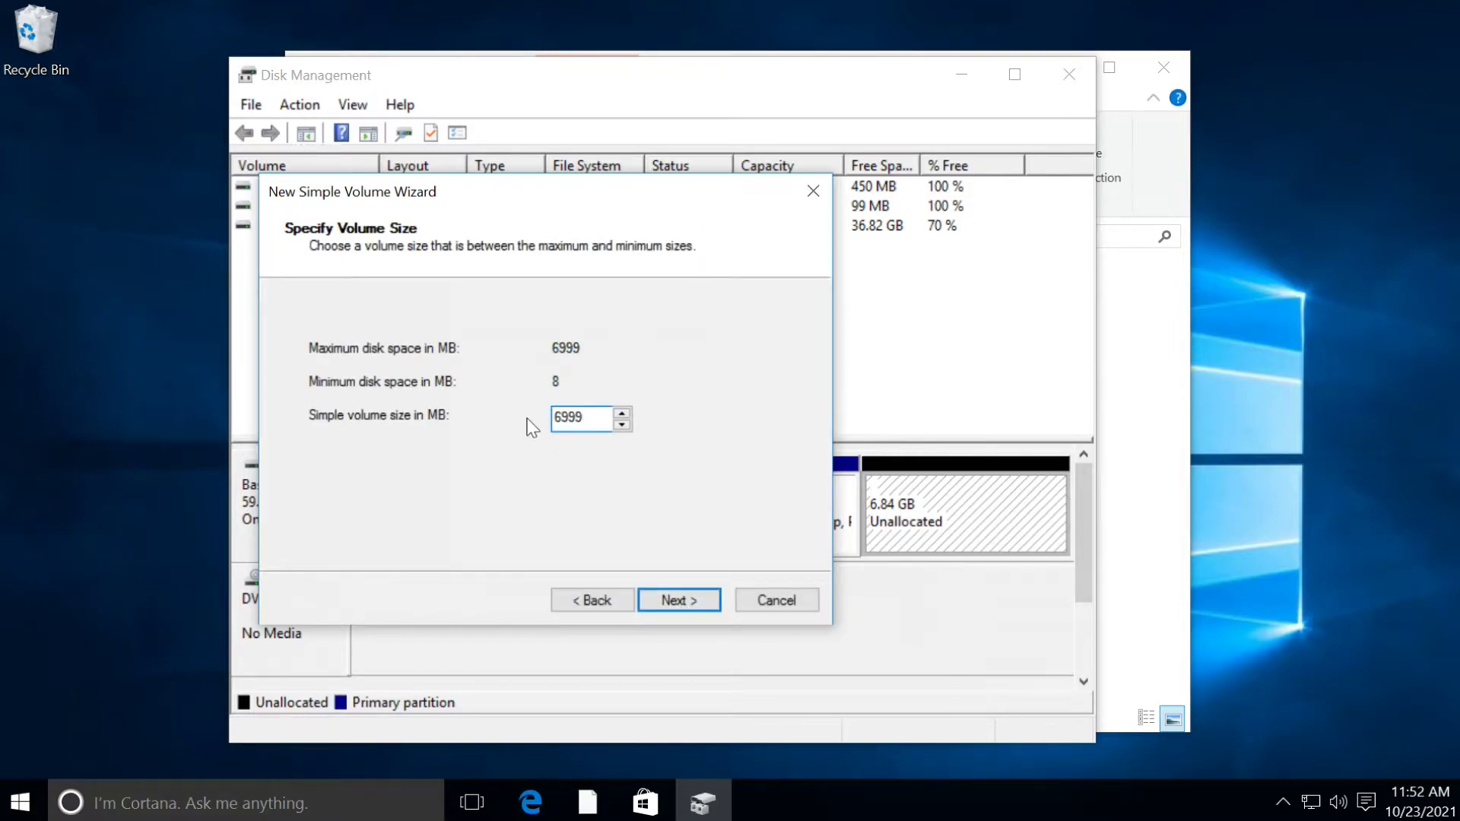
left_click(677, 604)
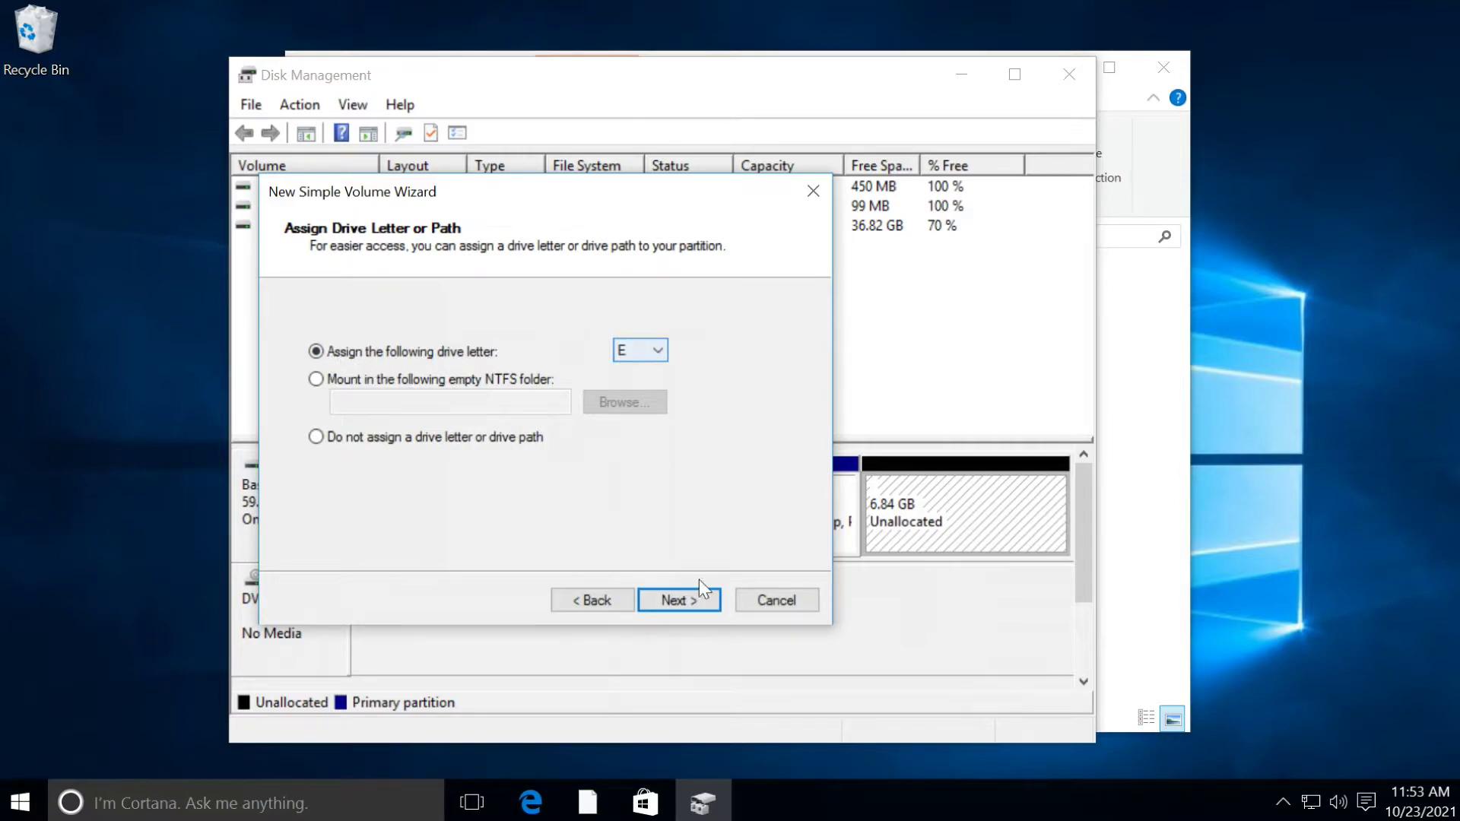
left_click(684, 606)
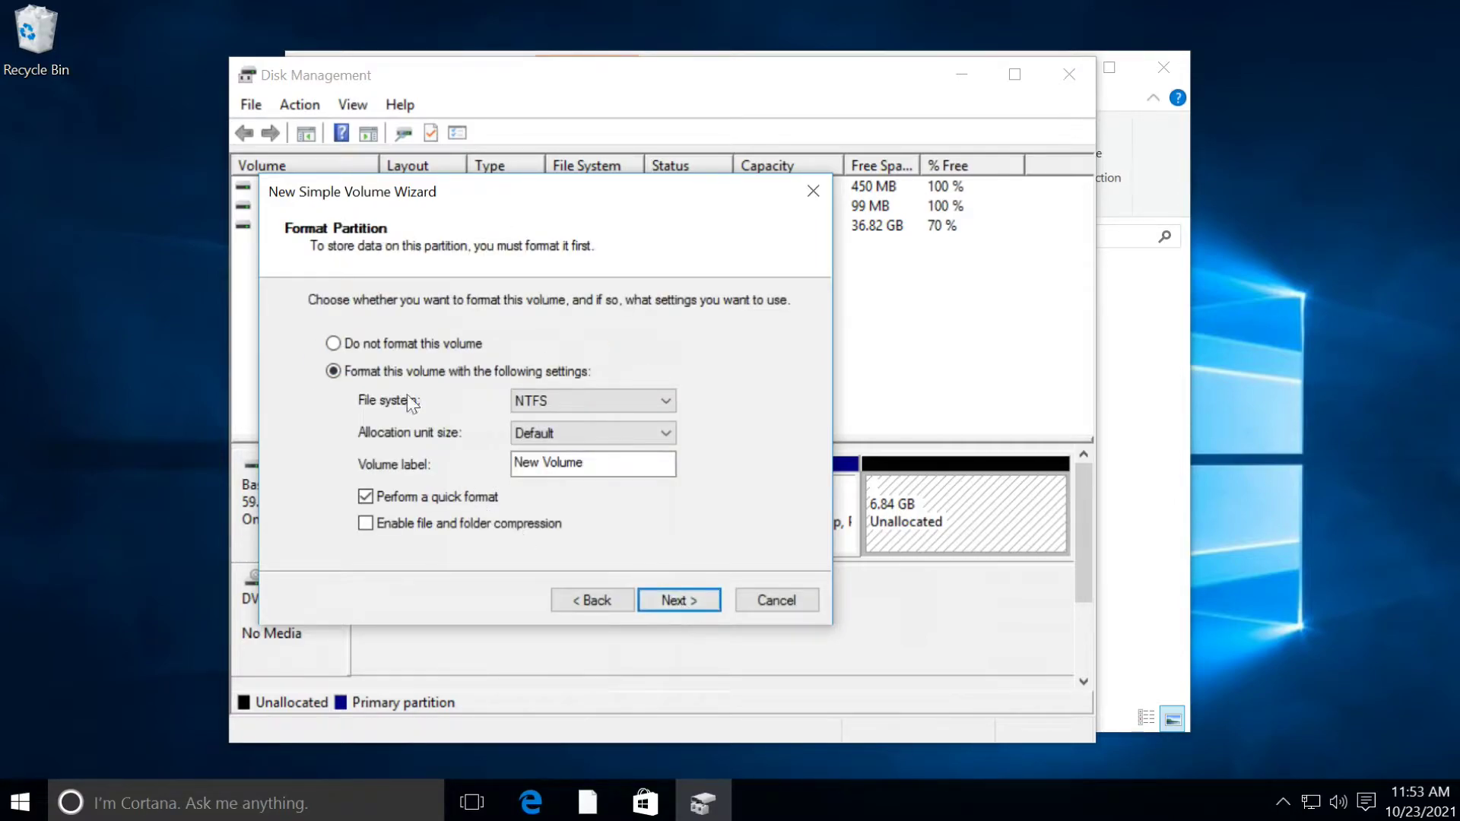
left_click(677, 605)
left_click(680, 606)
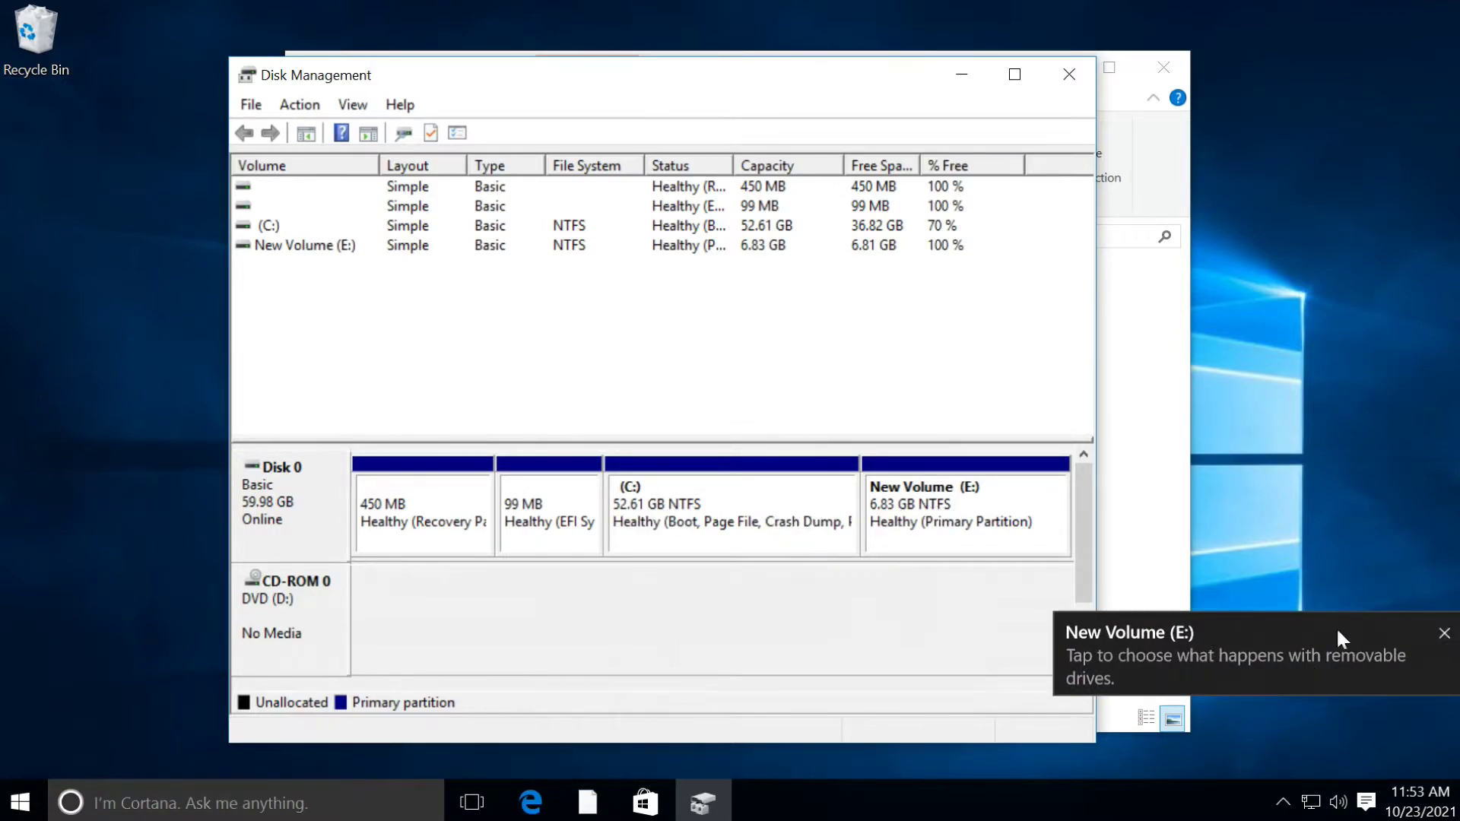
left_click(1444, 634)
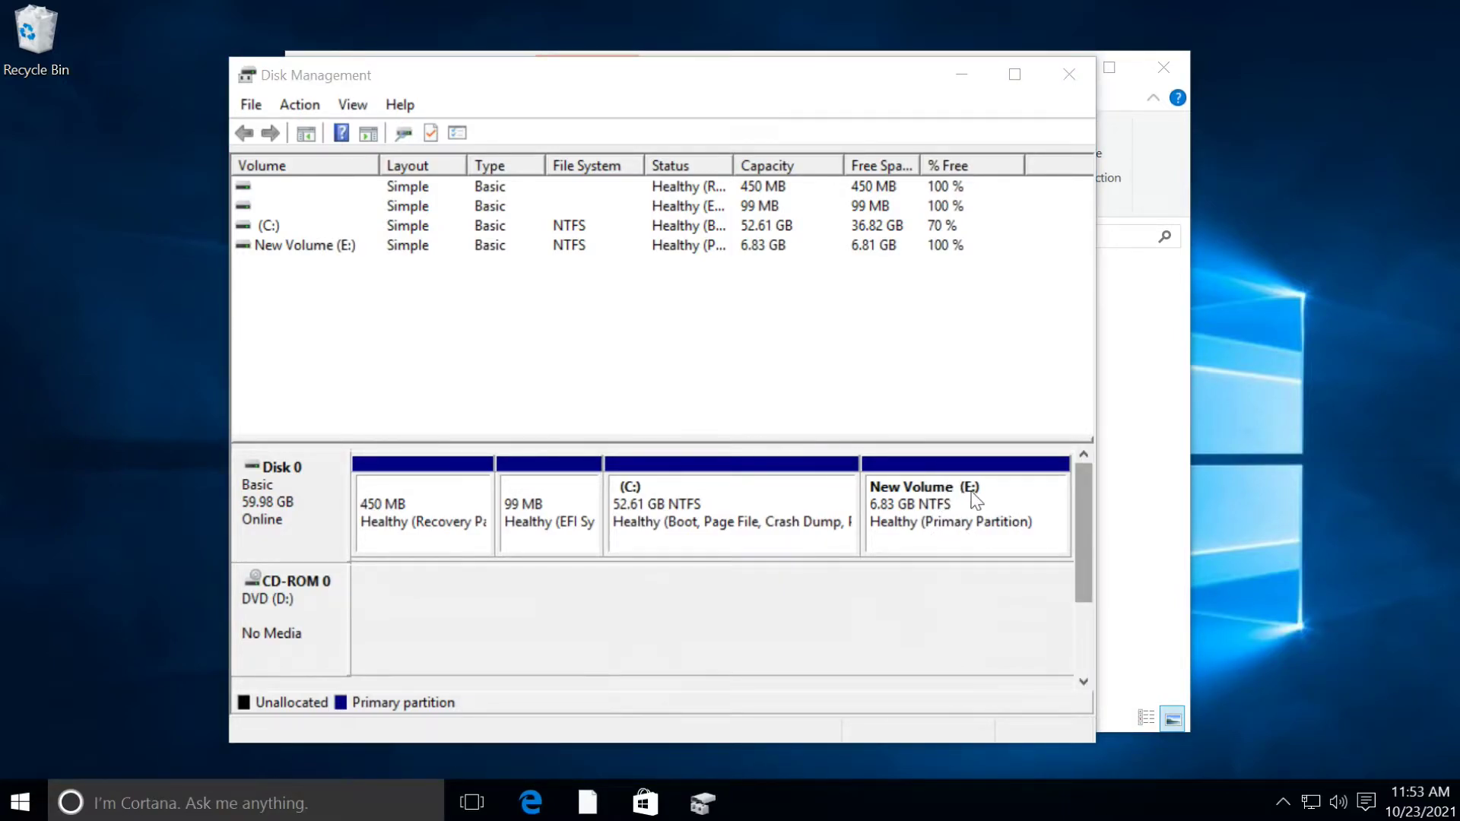
Close Disk Management and mount the Win11_English_x64 ISO as a drive
left_click(1069, 73)
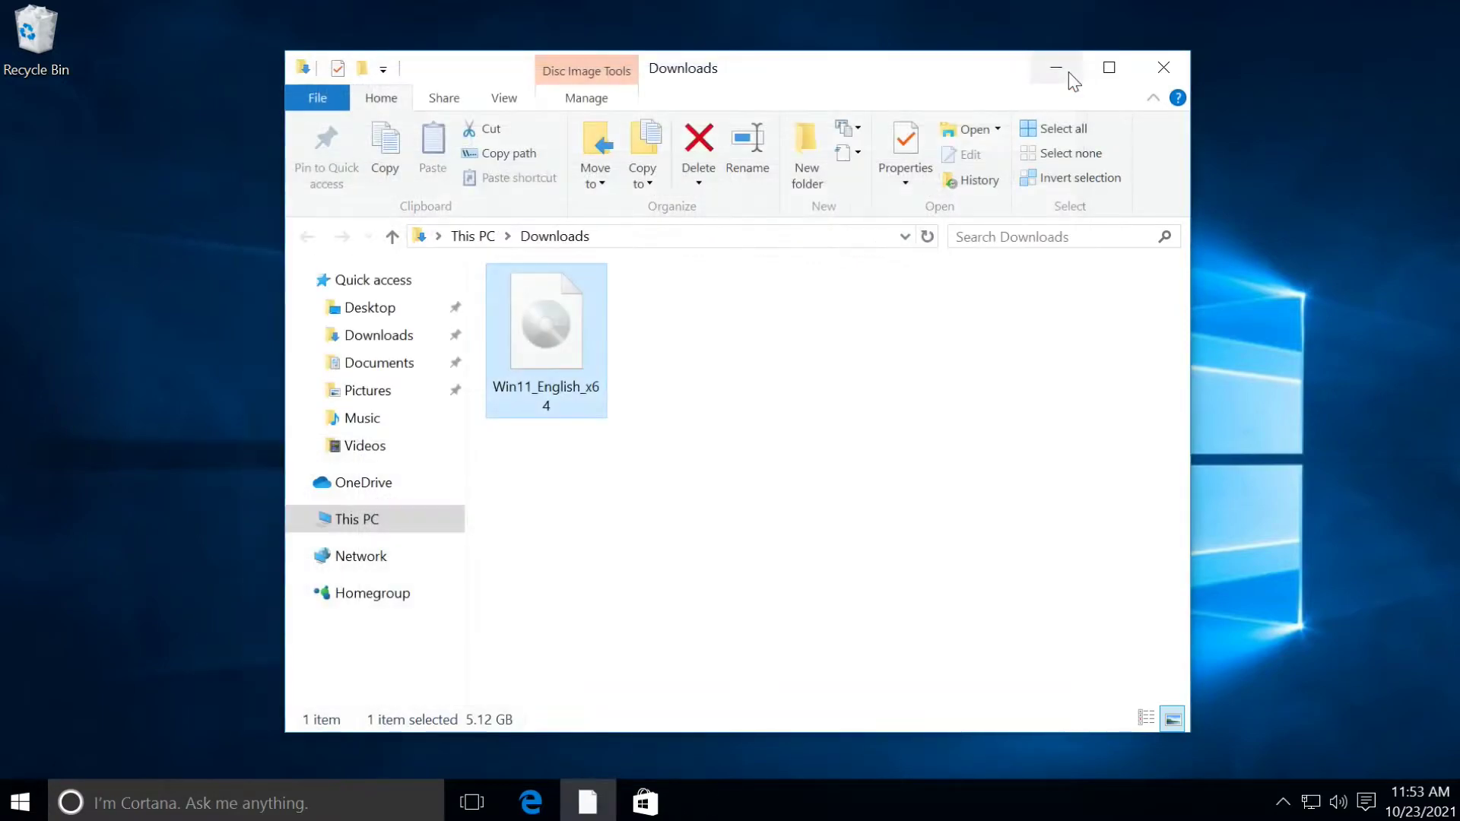
left_click(674, 487)
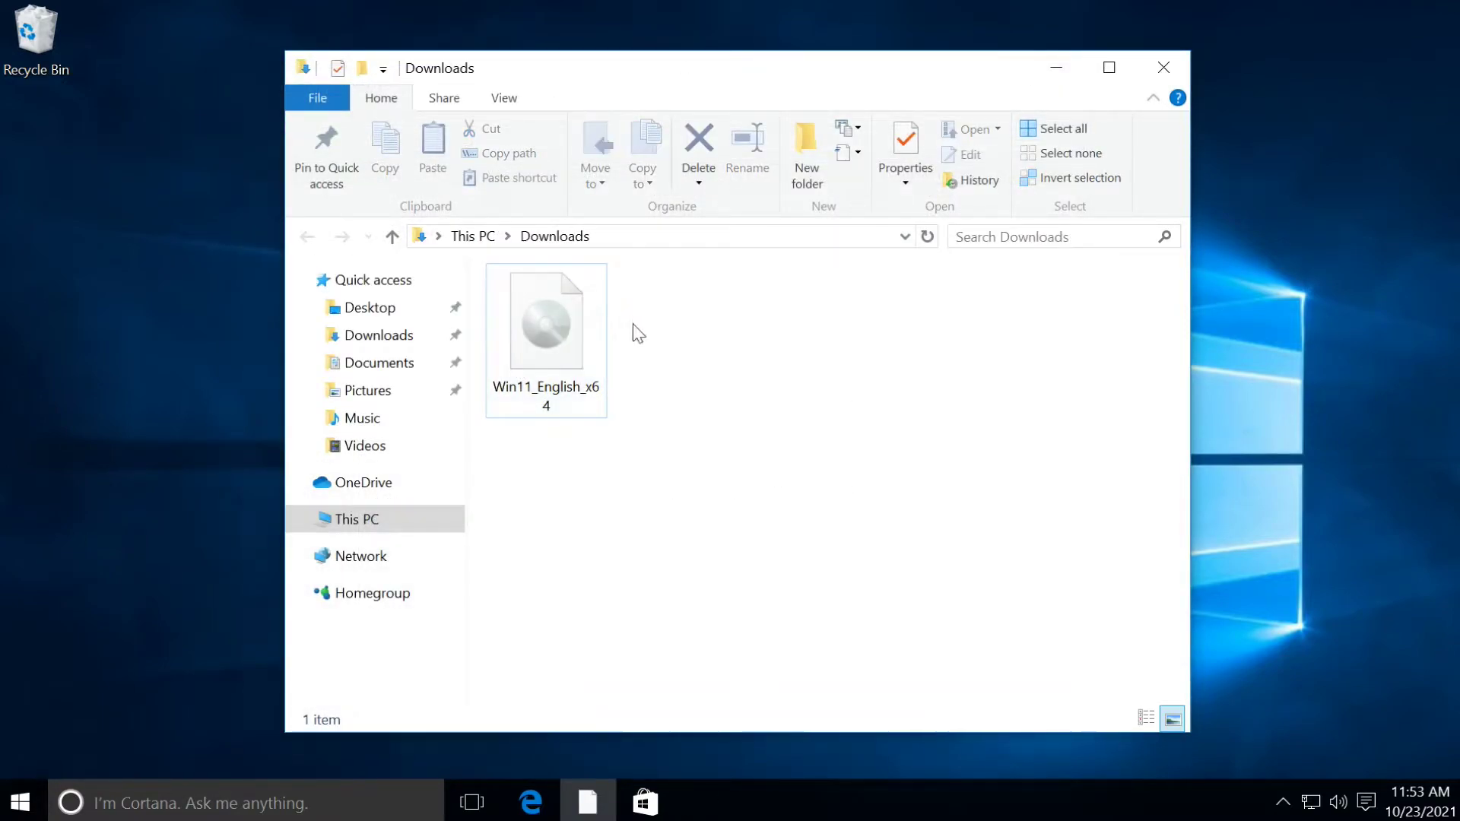
left_click(557, 324)
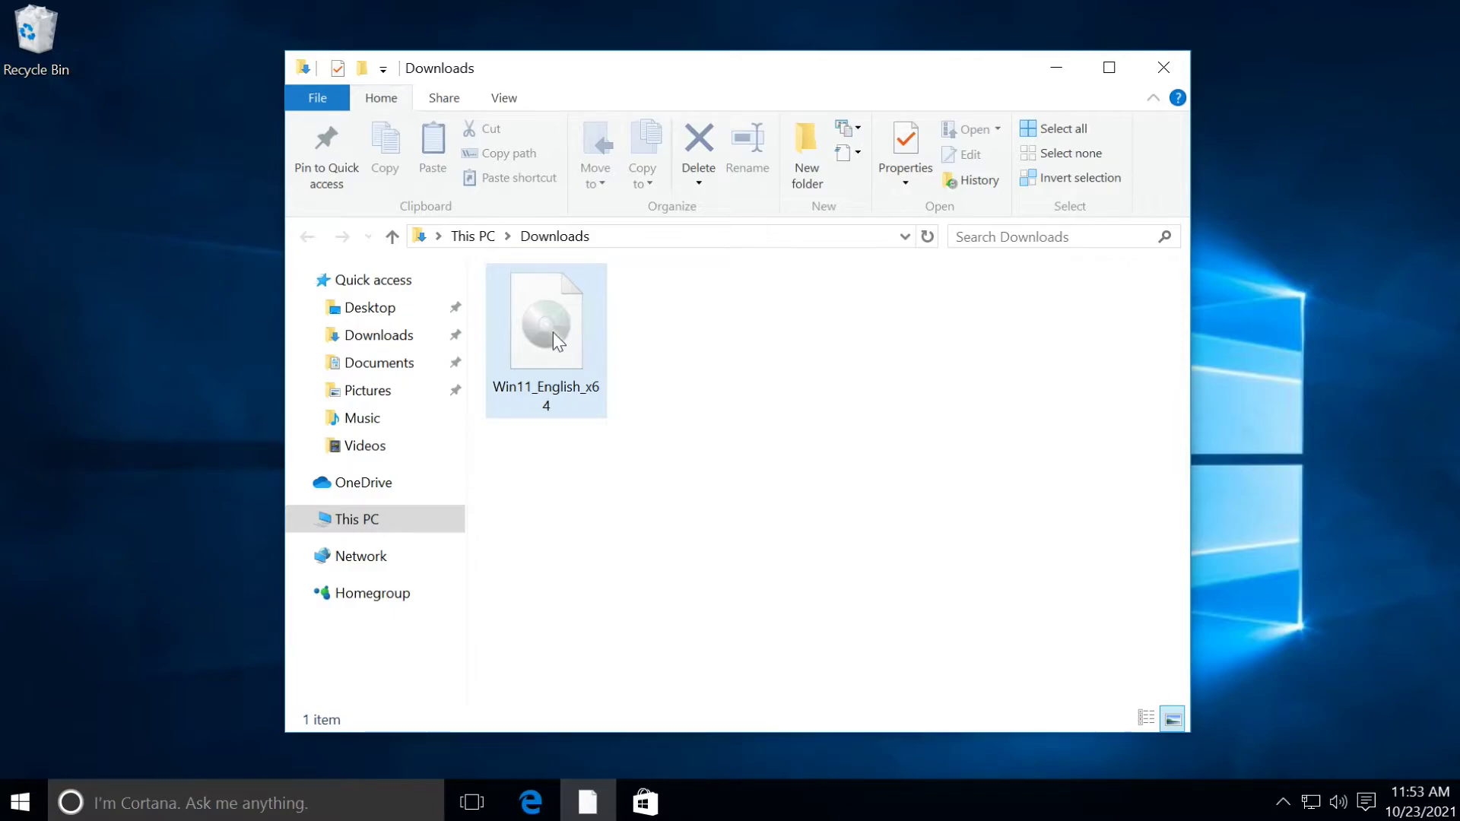
right_click(553, 334)
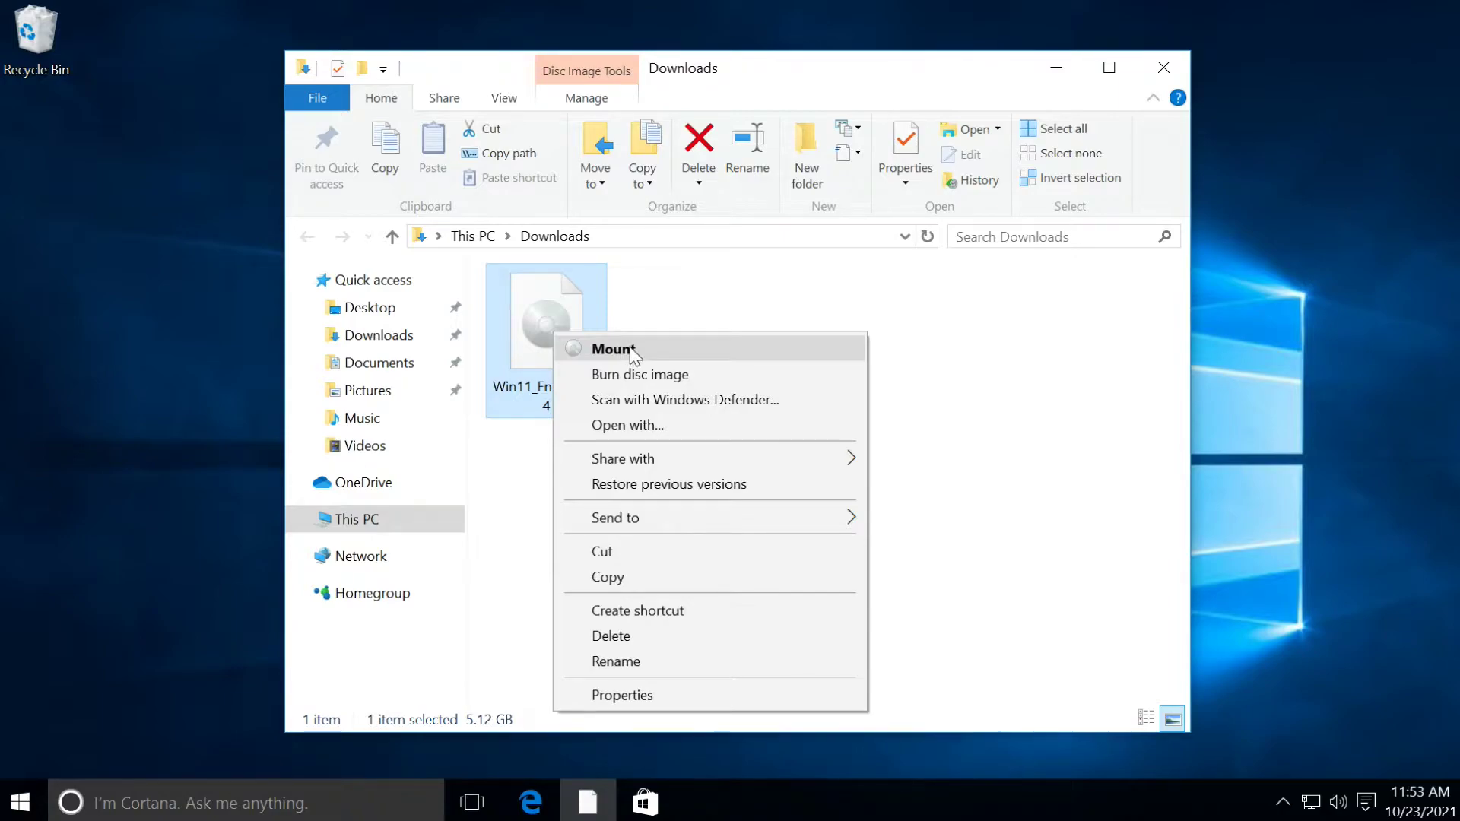
left_click(656, 347)
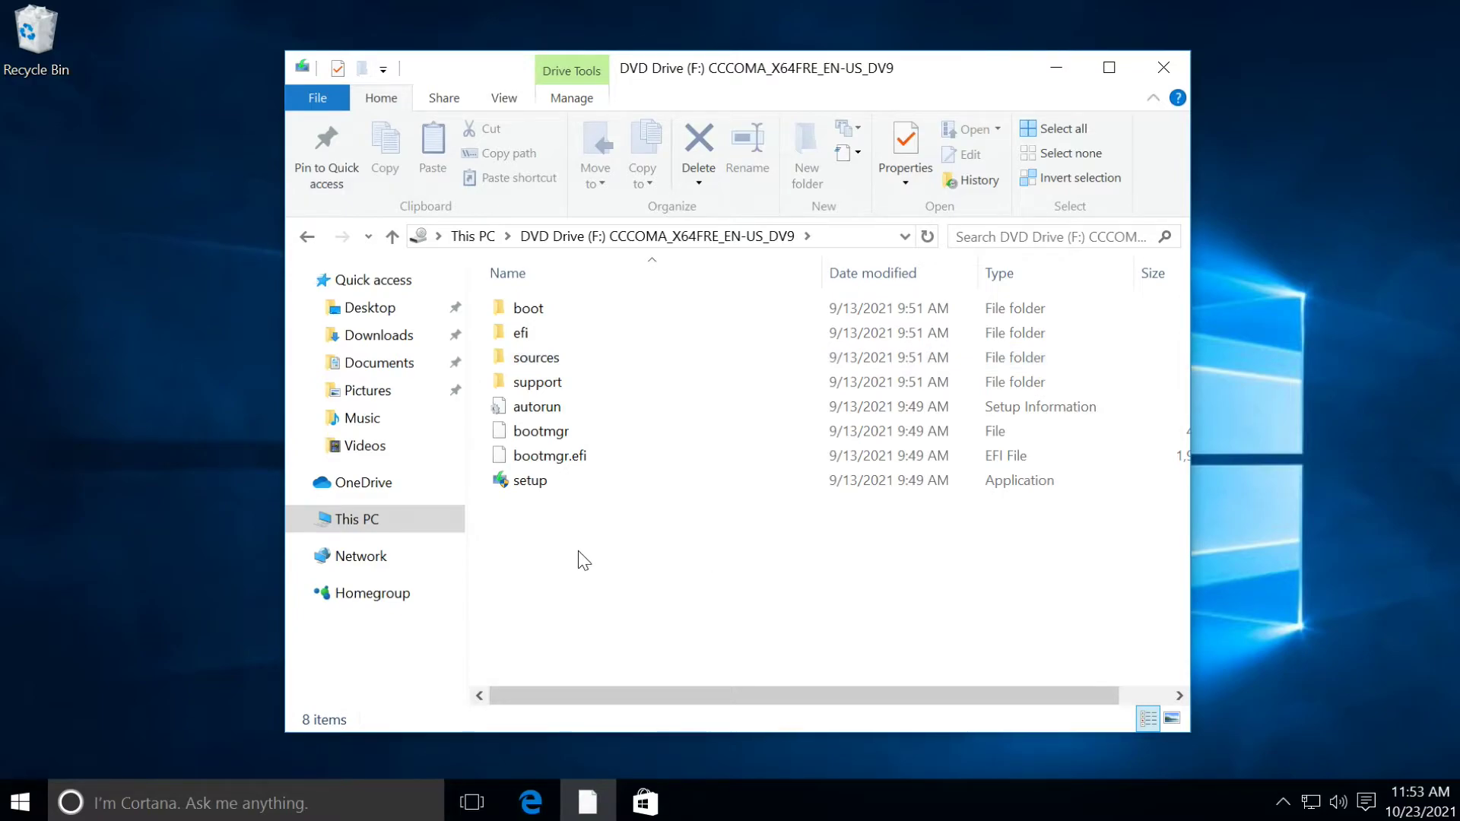
Copy all eight items from the mounted DVD Drive (F:) and go to New Volume (E:)
left_click_drag(579, 550, 492, 295)
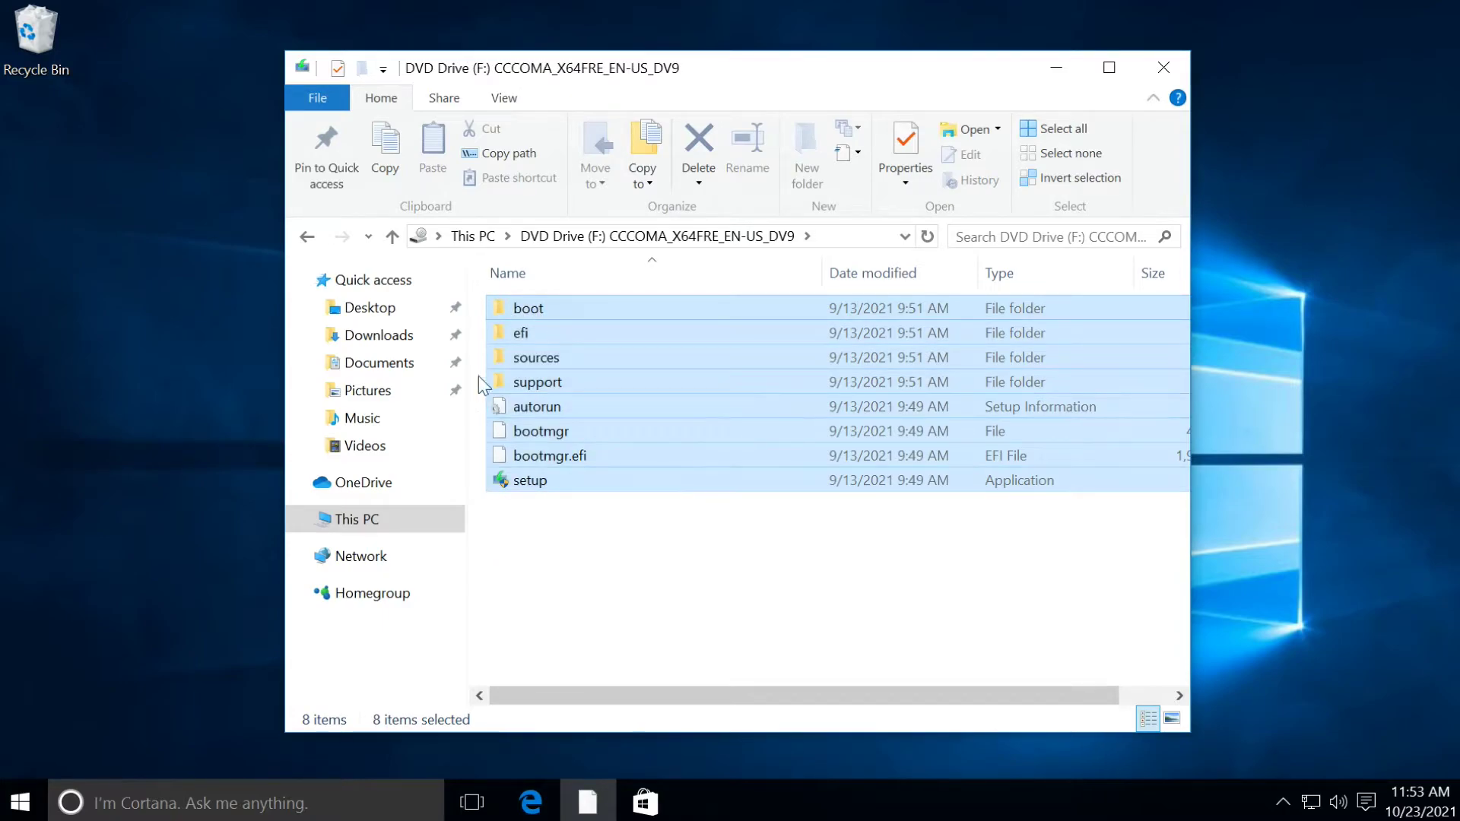
right_click(534, 315)
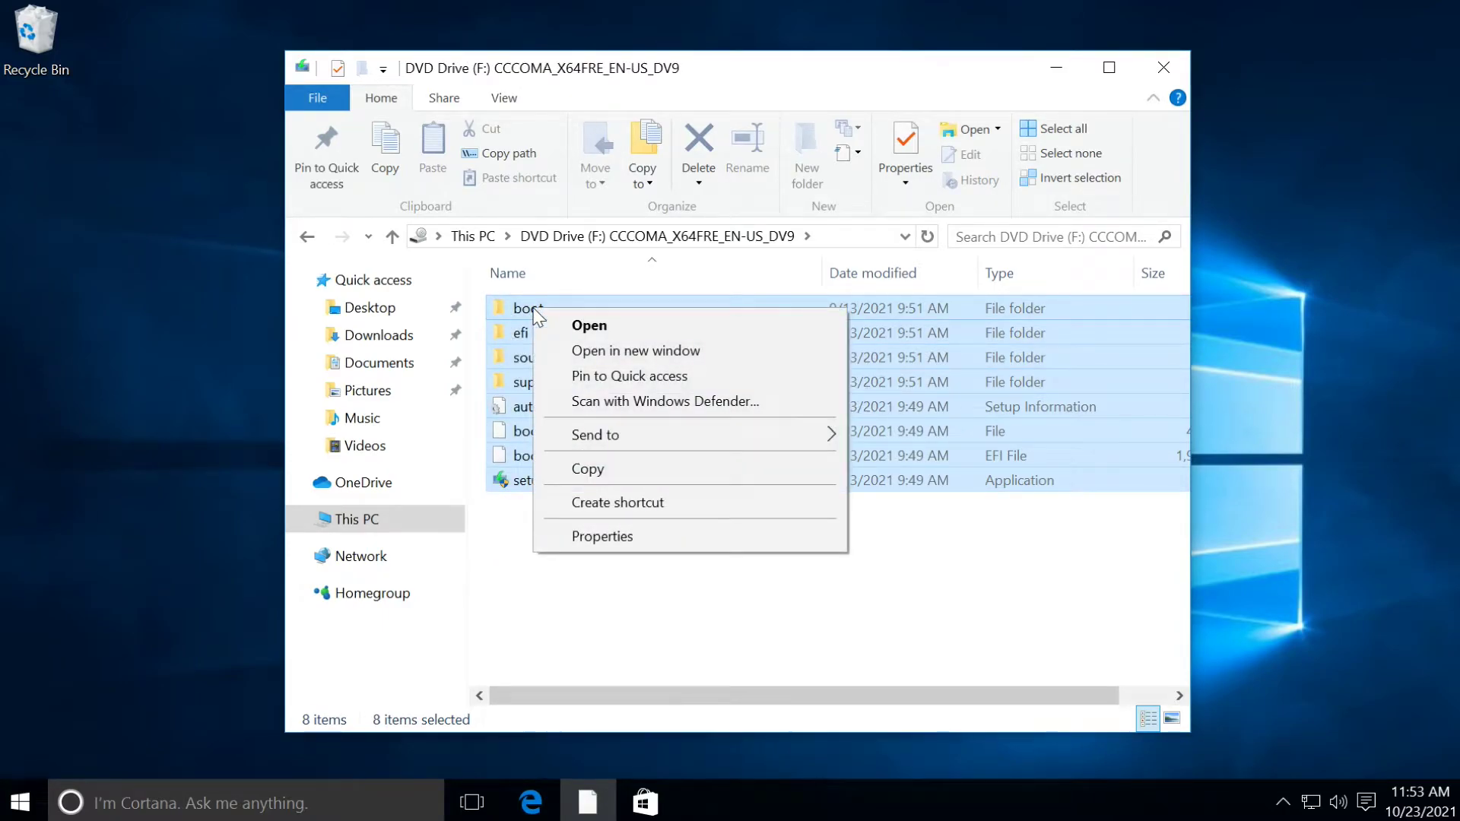
left_click(613, 478)
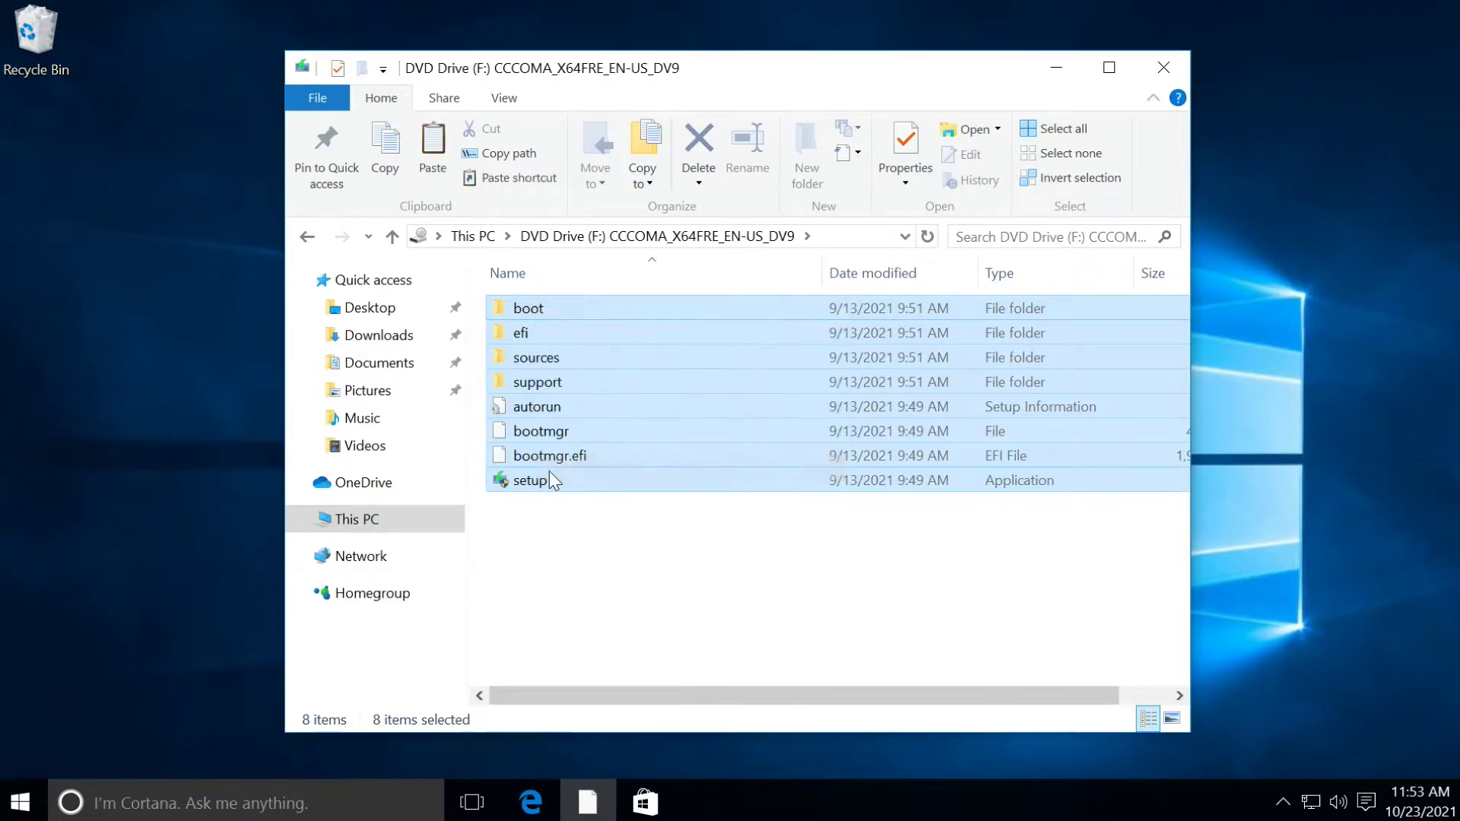
left_click(300, 519)
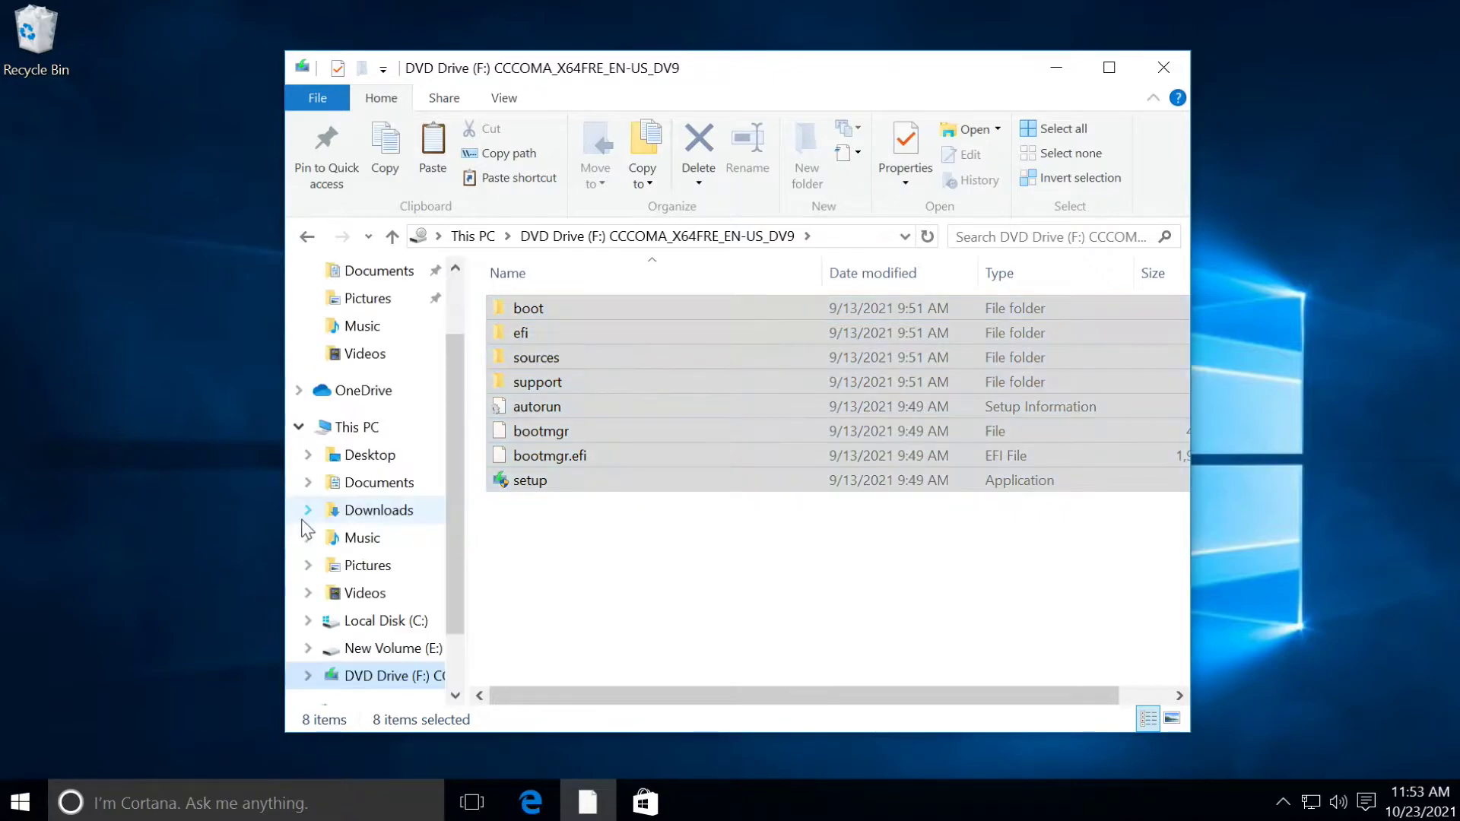
left_click_drag(451, 589, 456, 658)
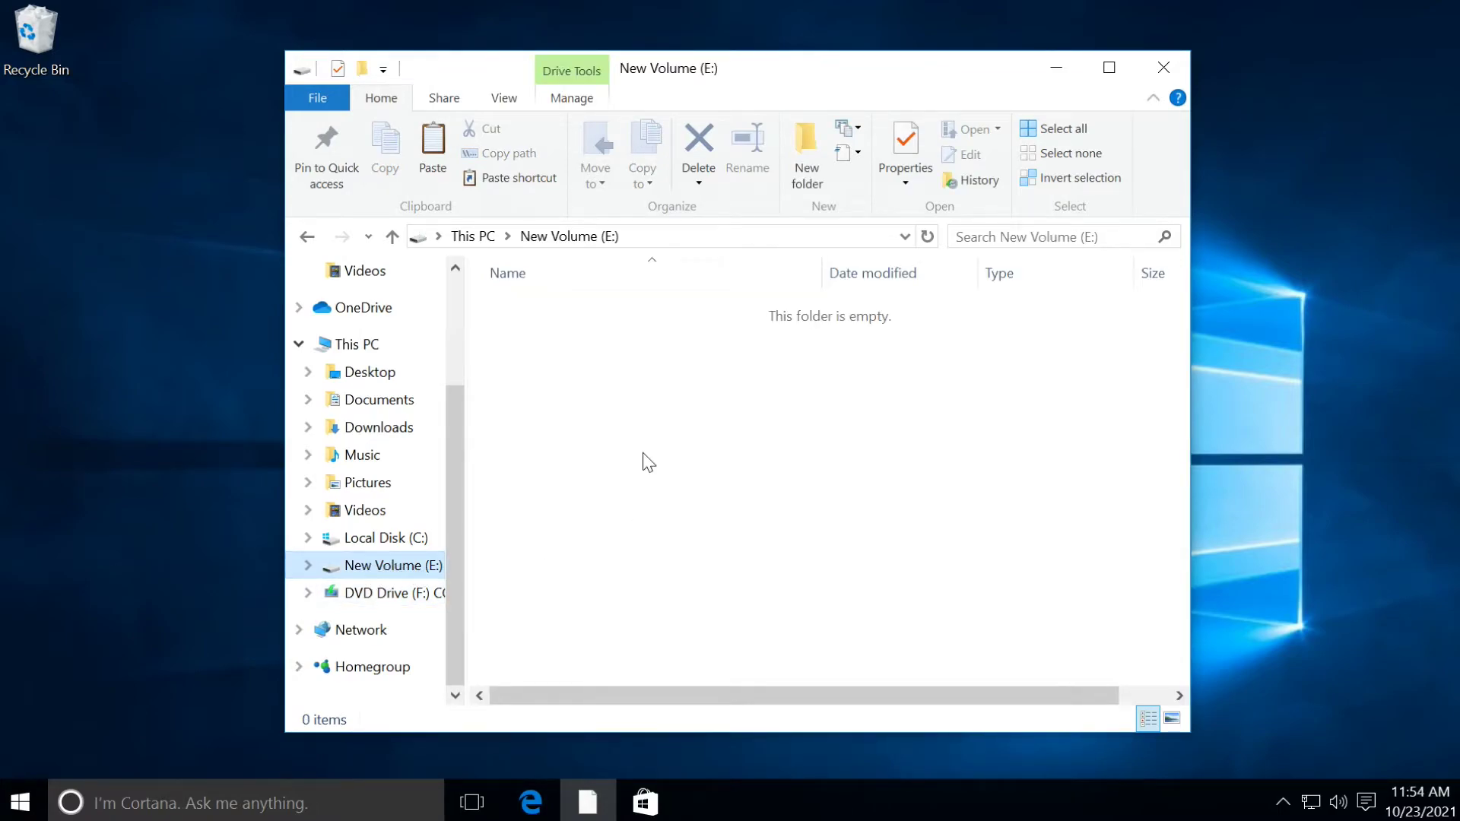
Paste the eight setup items onto New Volume (E:), then close File Explorer
right_click(605, 355)
left_click(662, 514)
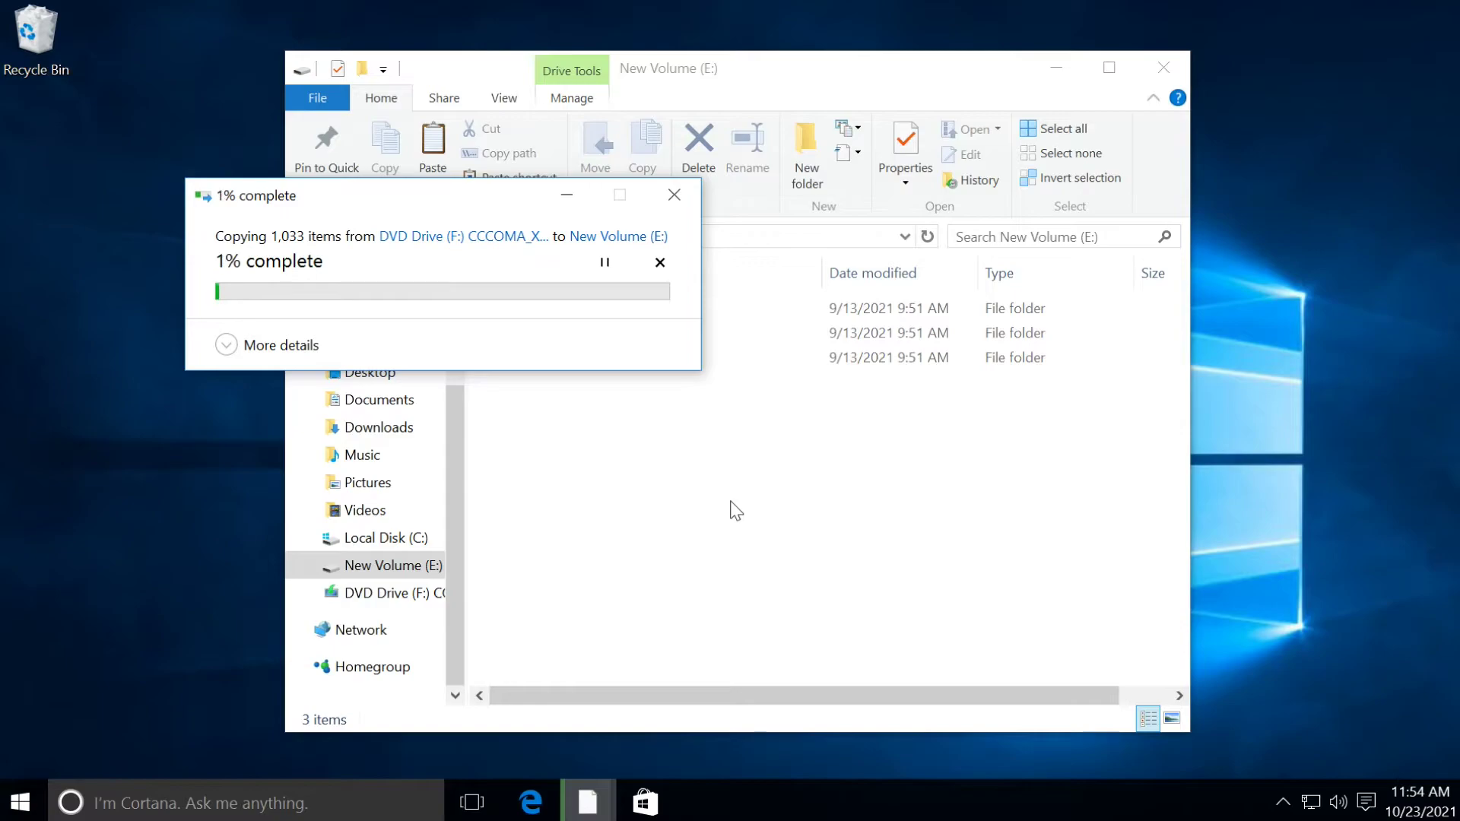
left_click_drag(358, 196, 634, 410)
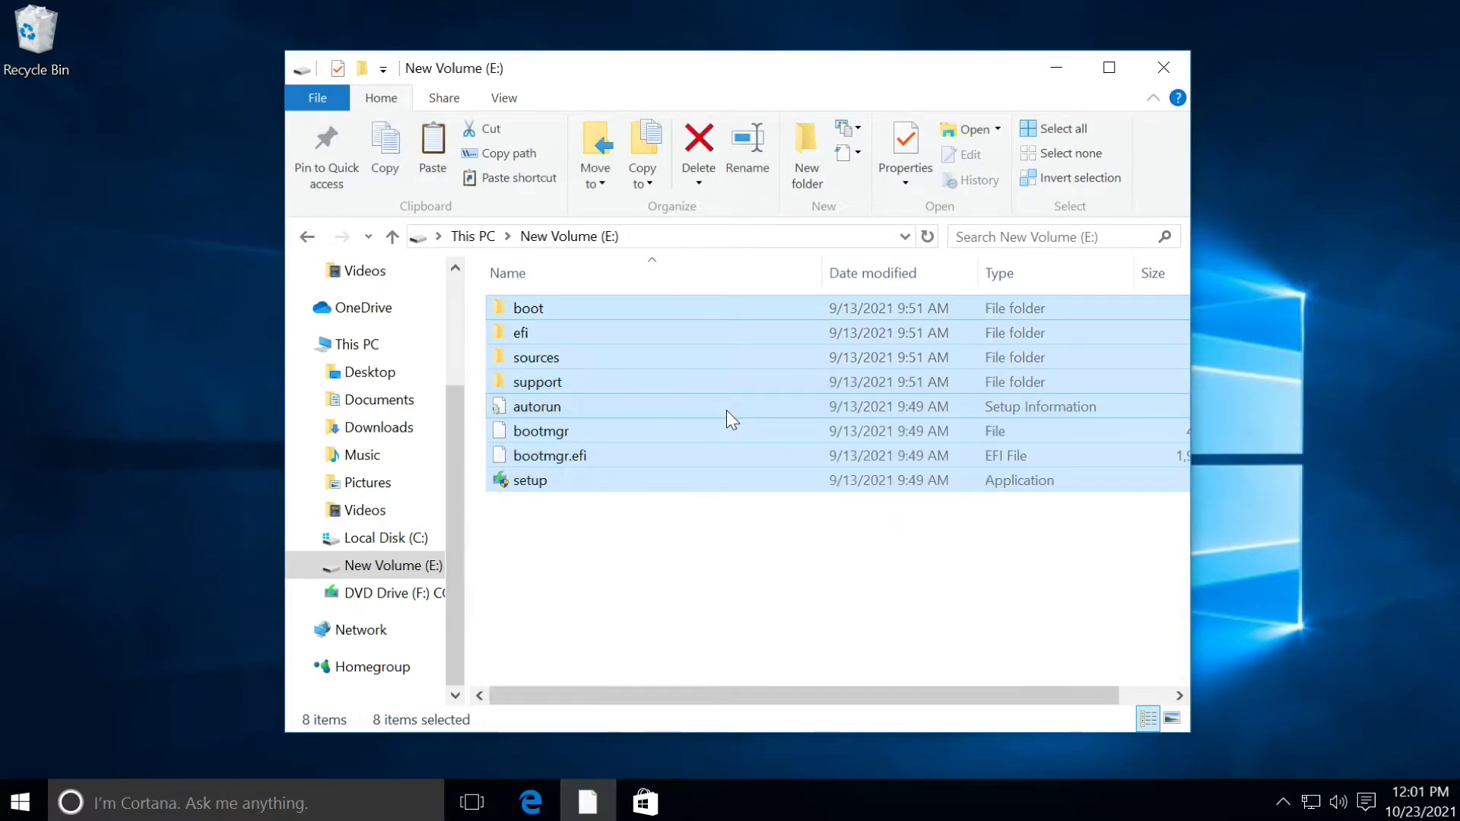
left_click(635, 525)
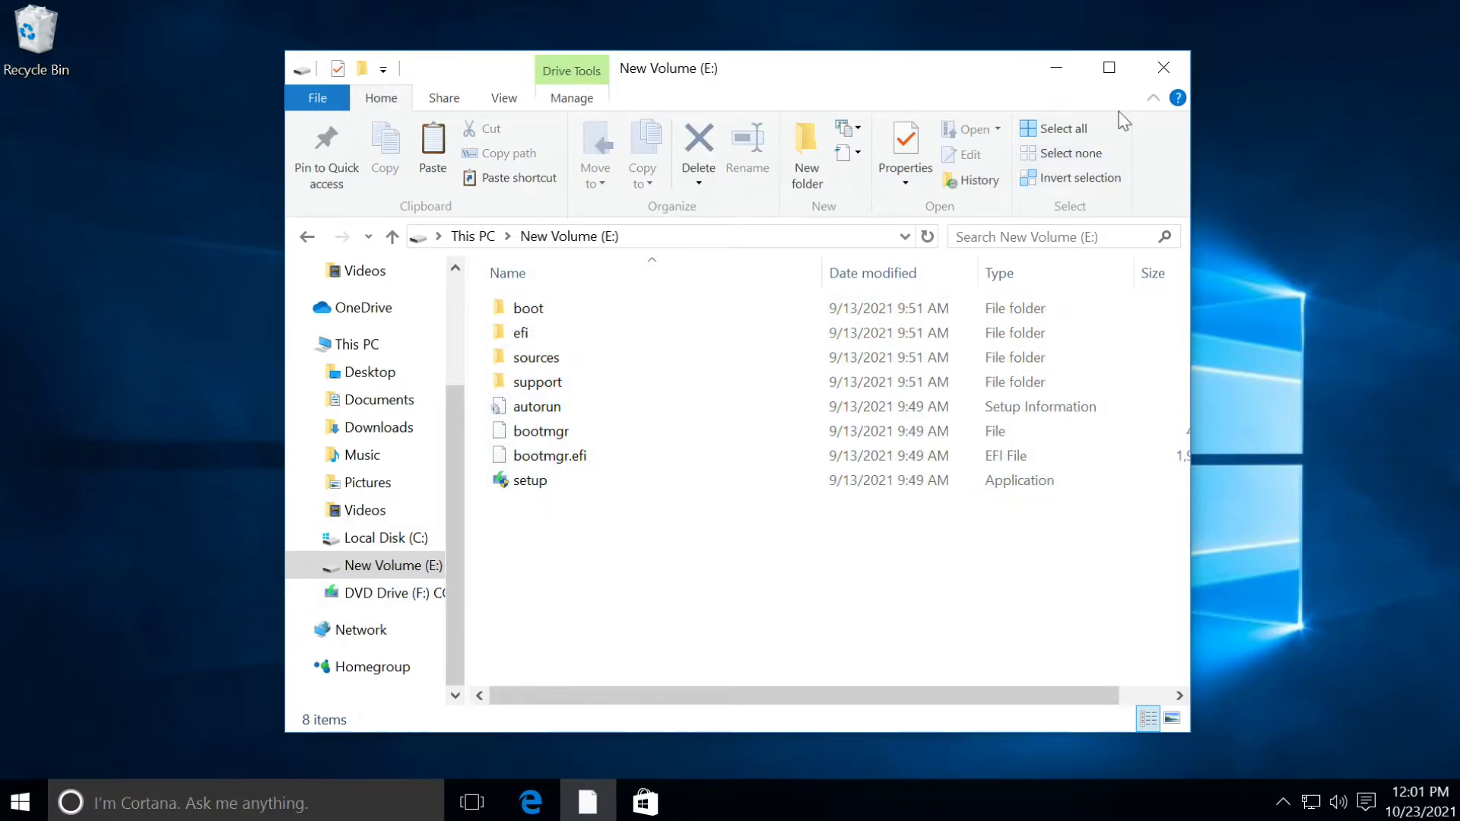
left_click(1167, 66)
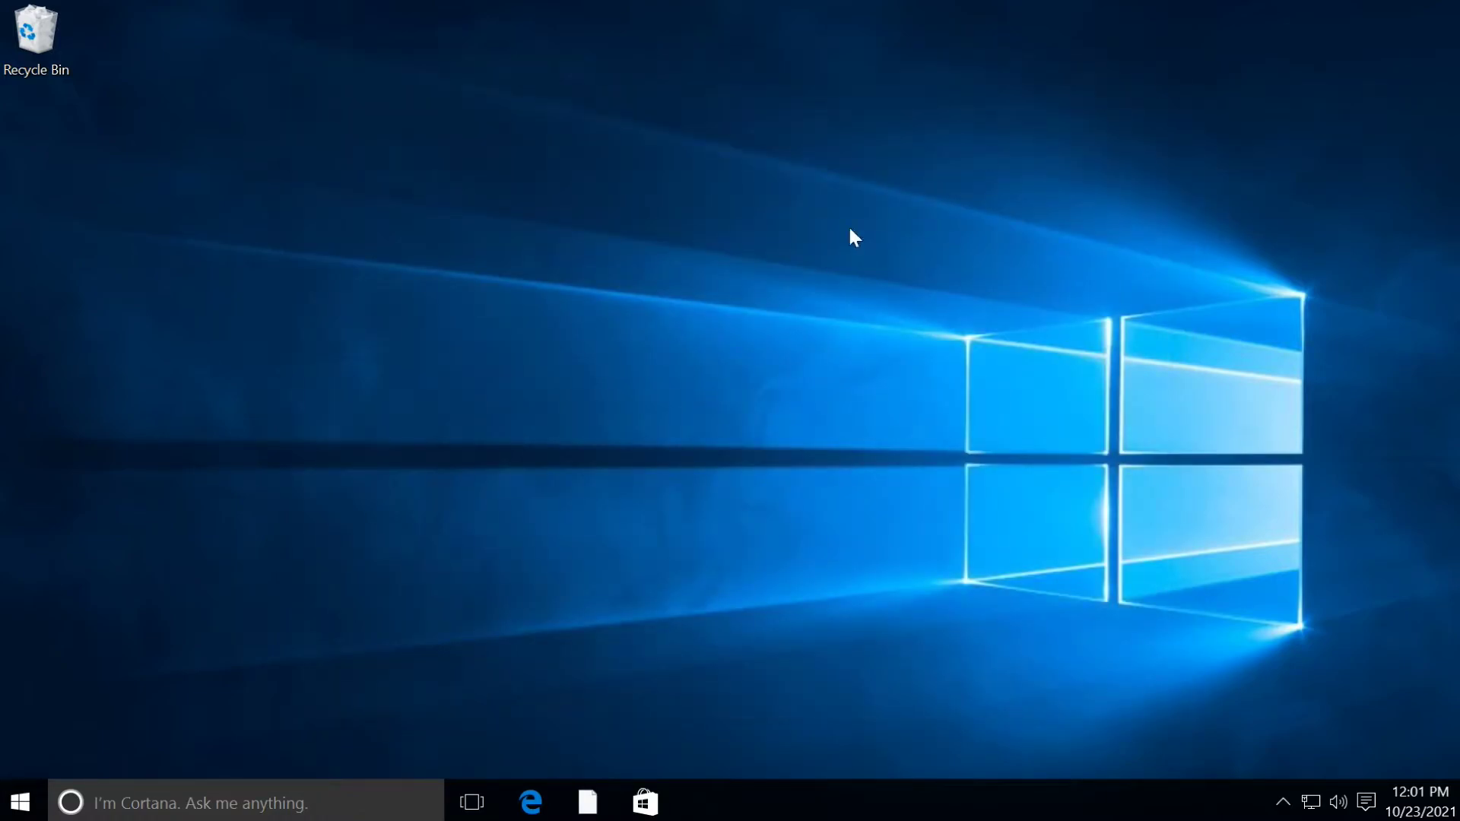
Use Advanced startup in Settings' Update & security Recovery page to restart into recovery
left_click(11, 805)
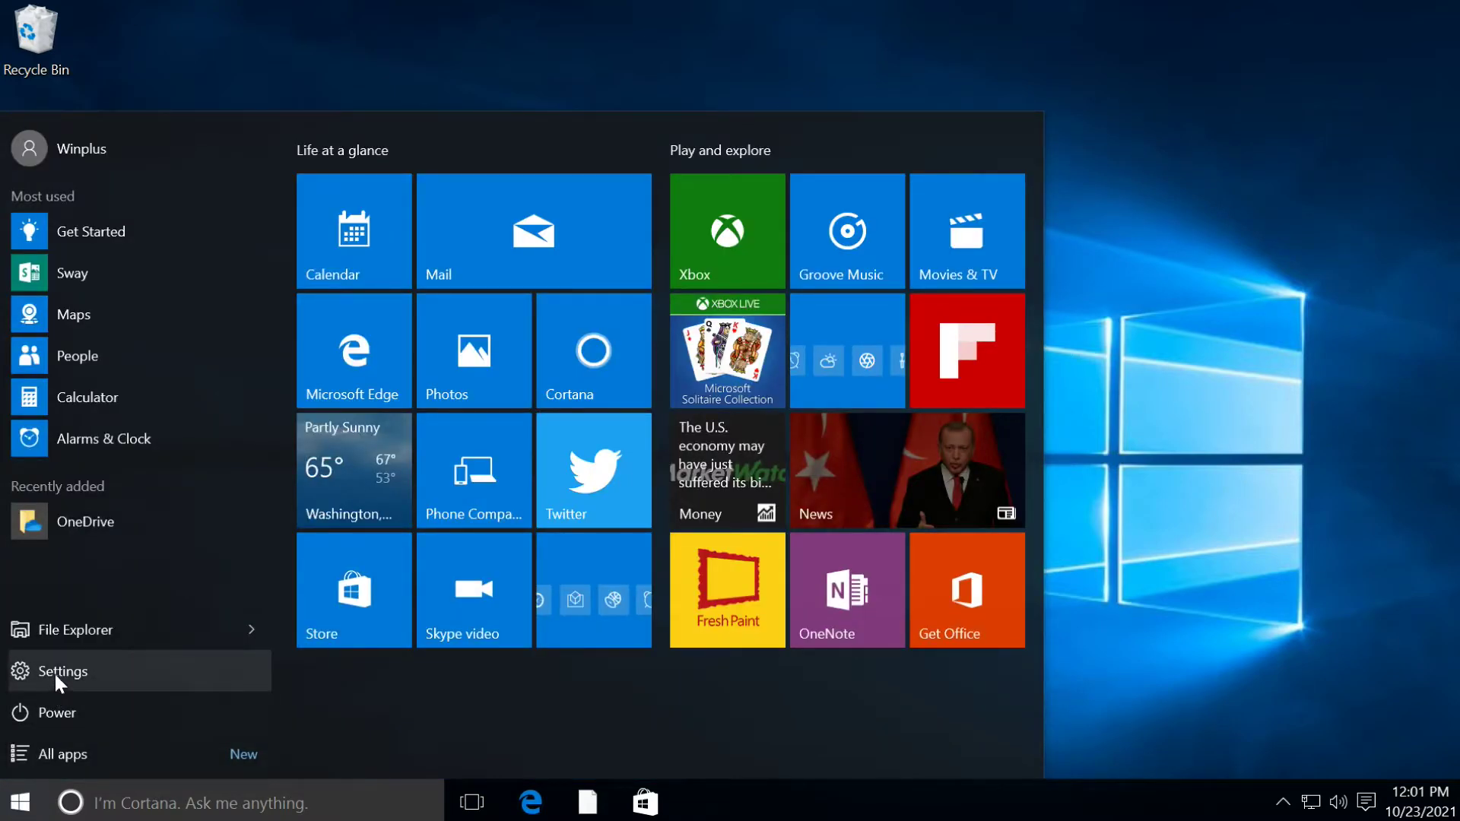
left_click(125, 673)
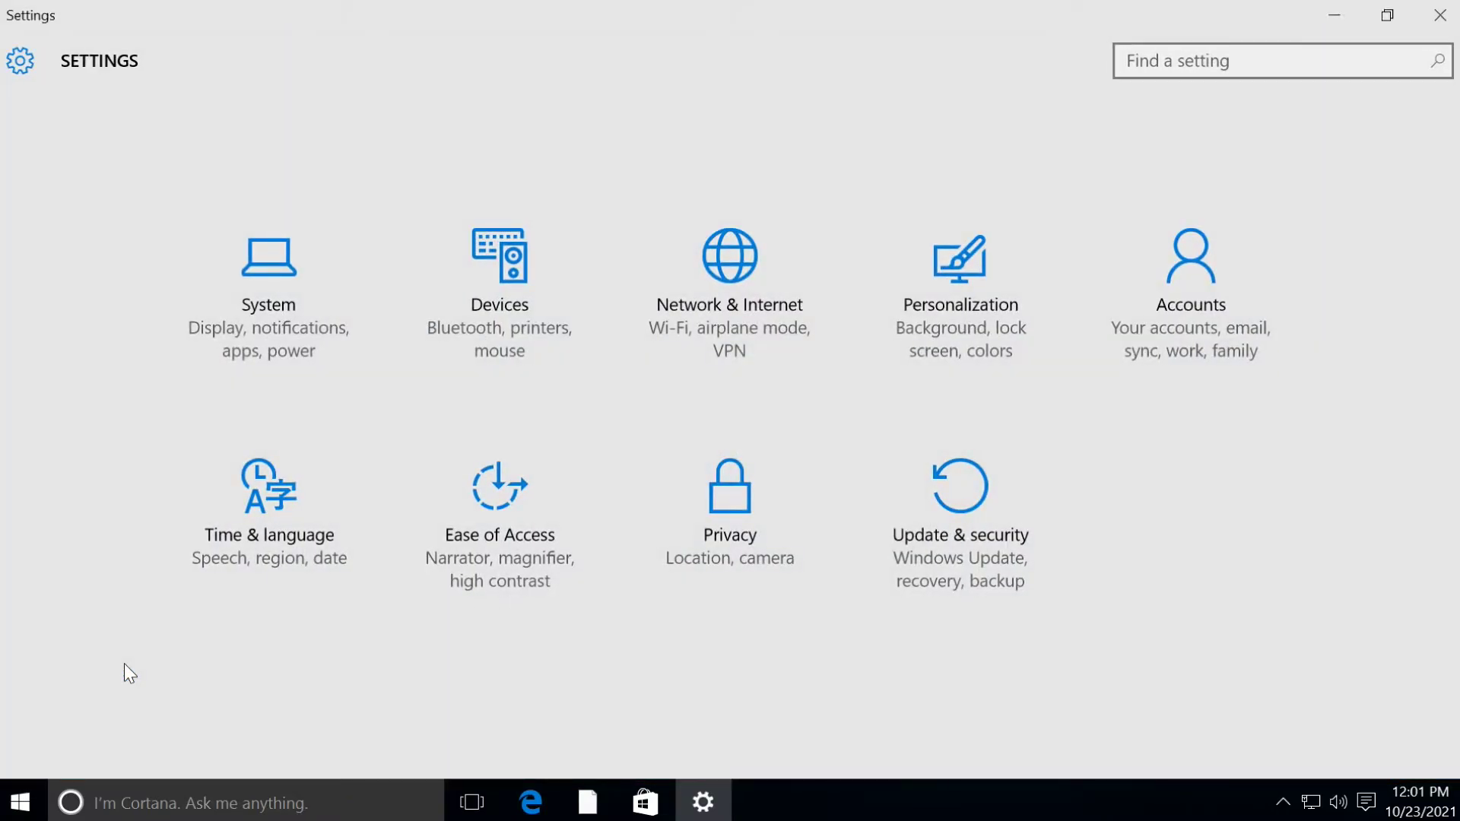
left_click(936, 507)
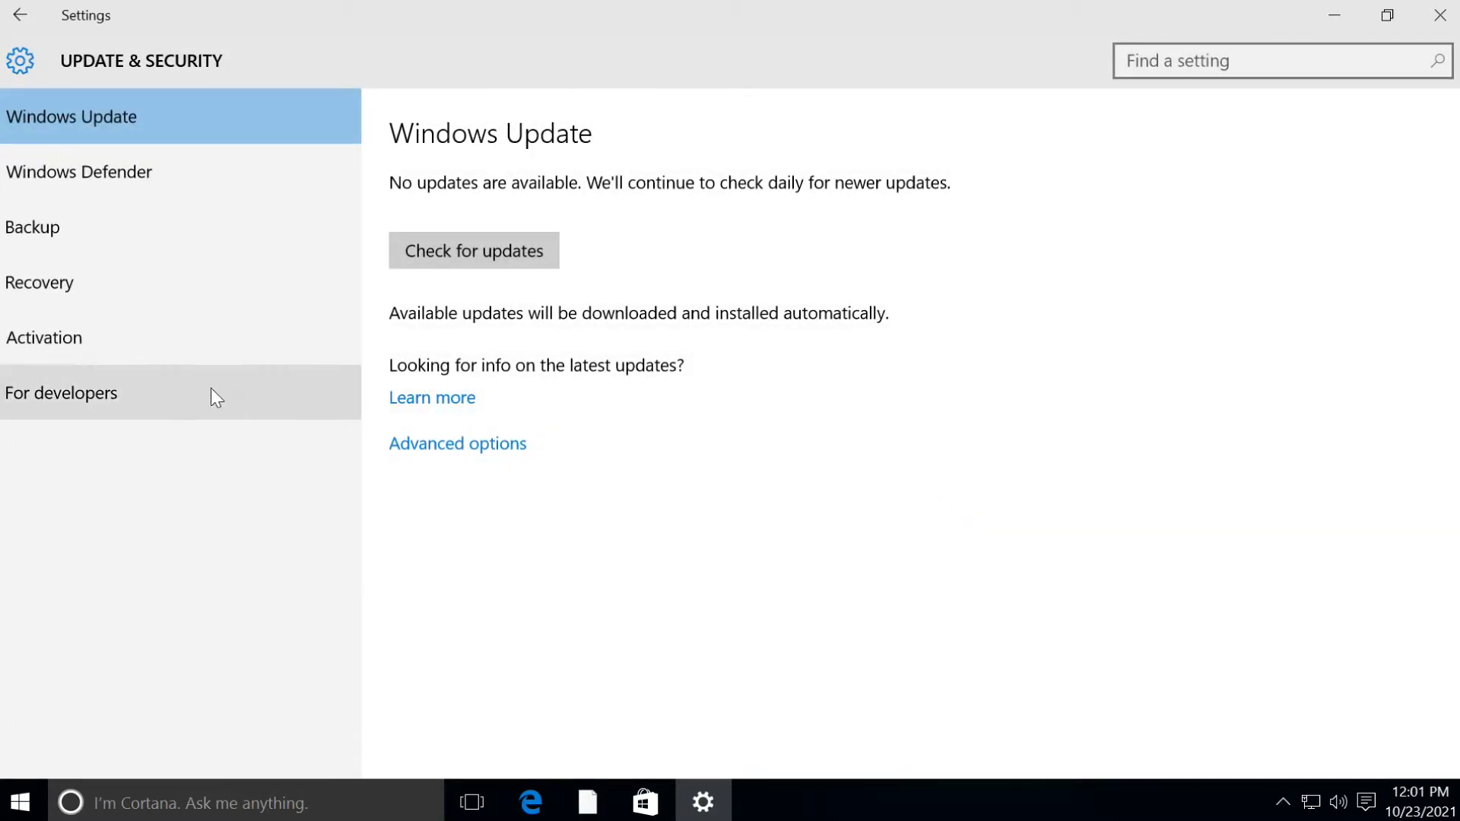
left_click(61, 289)
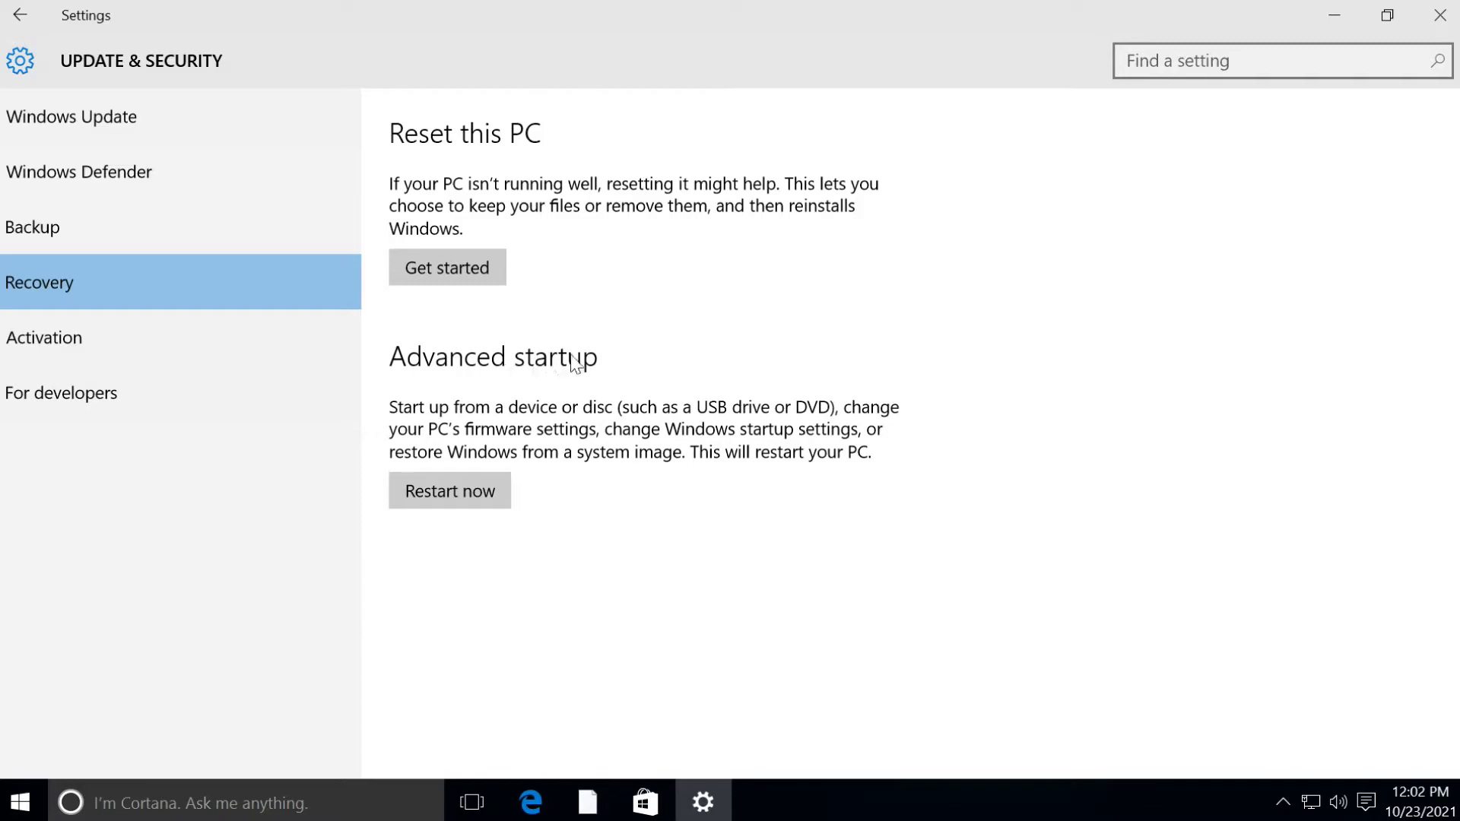
left_click(457, 503)
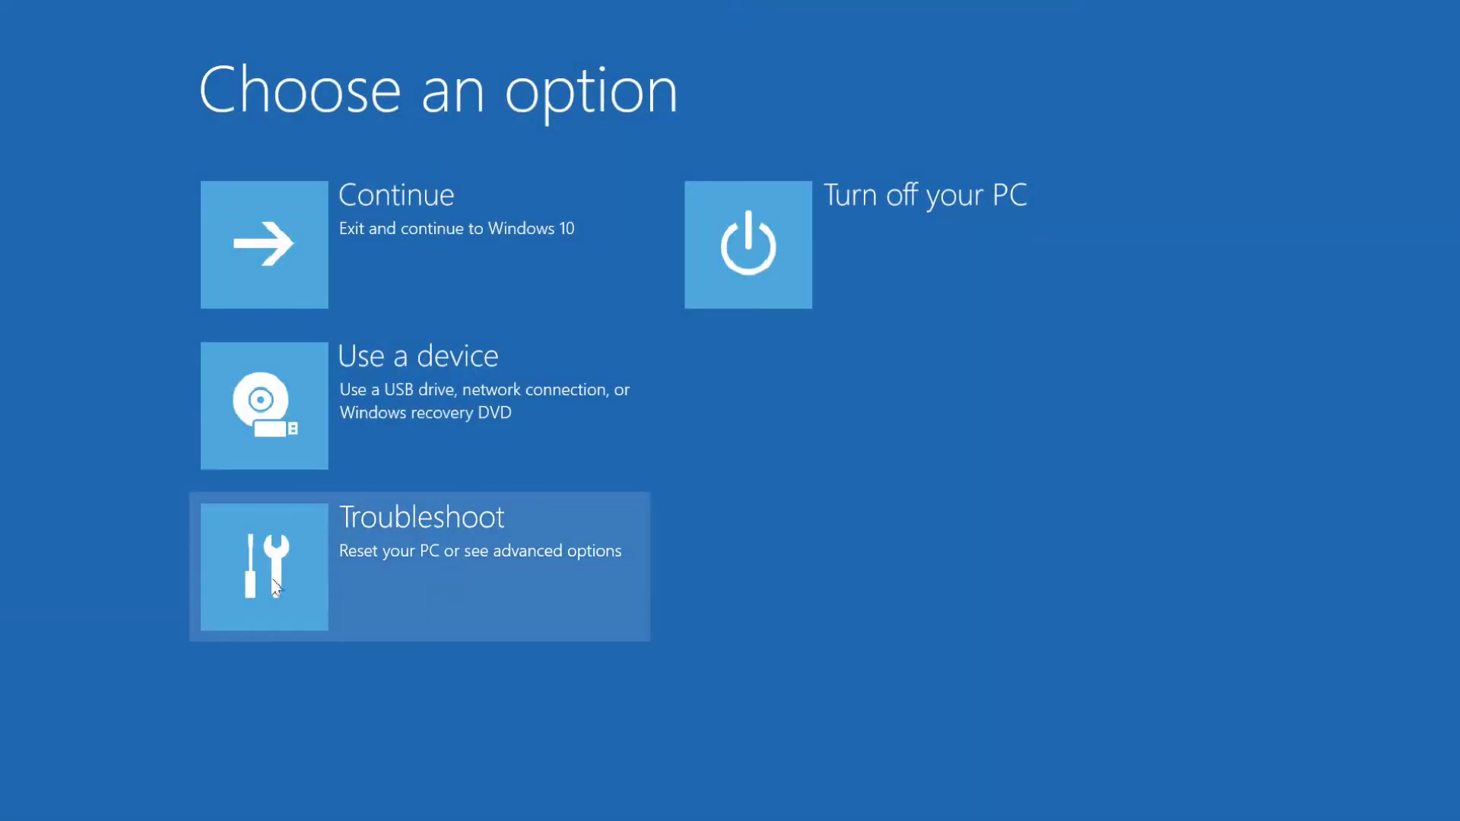
Open Command Prompt via Troubleshoot > Advanced options, signing in with the Winplus account
left_click(385, 548)
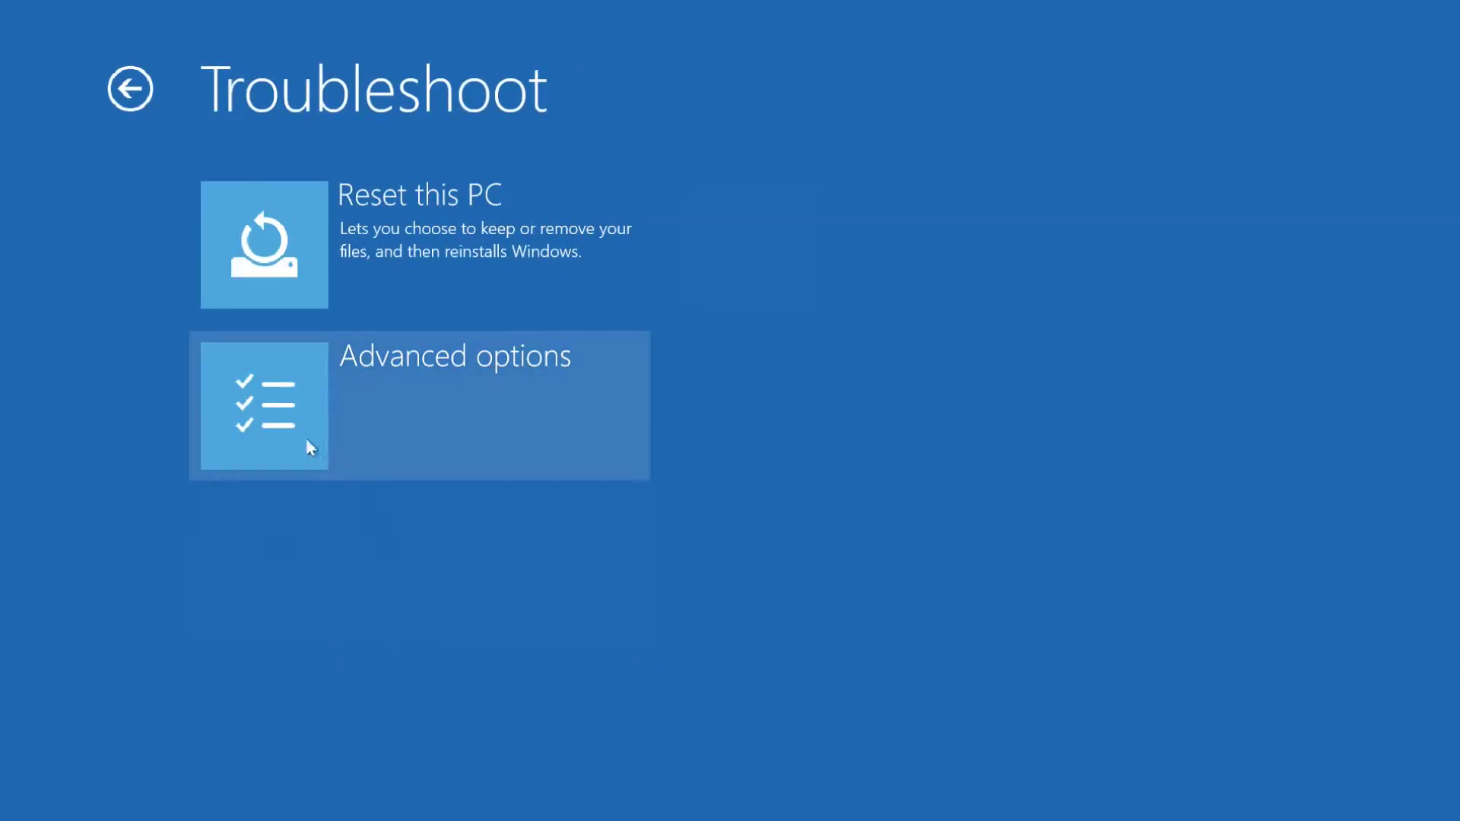
left_click(264, 423)
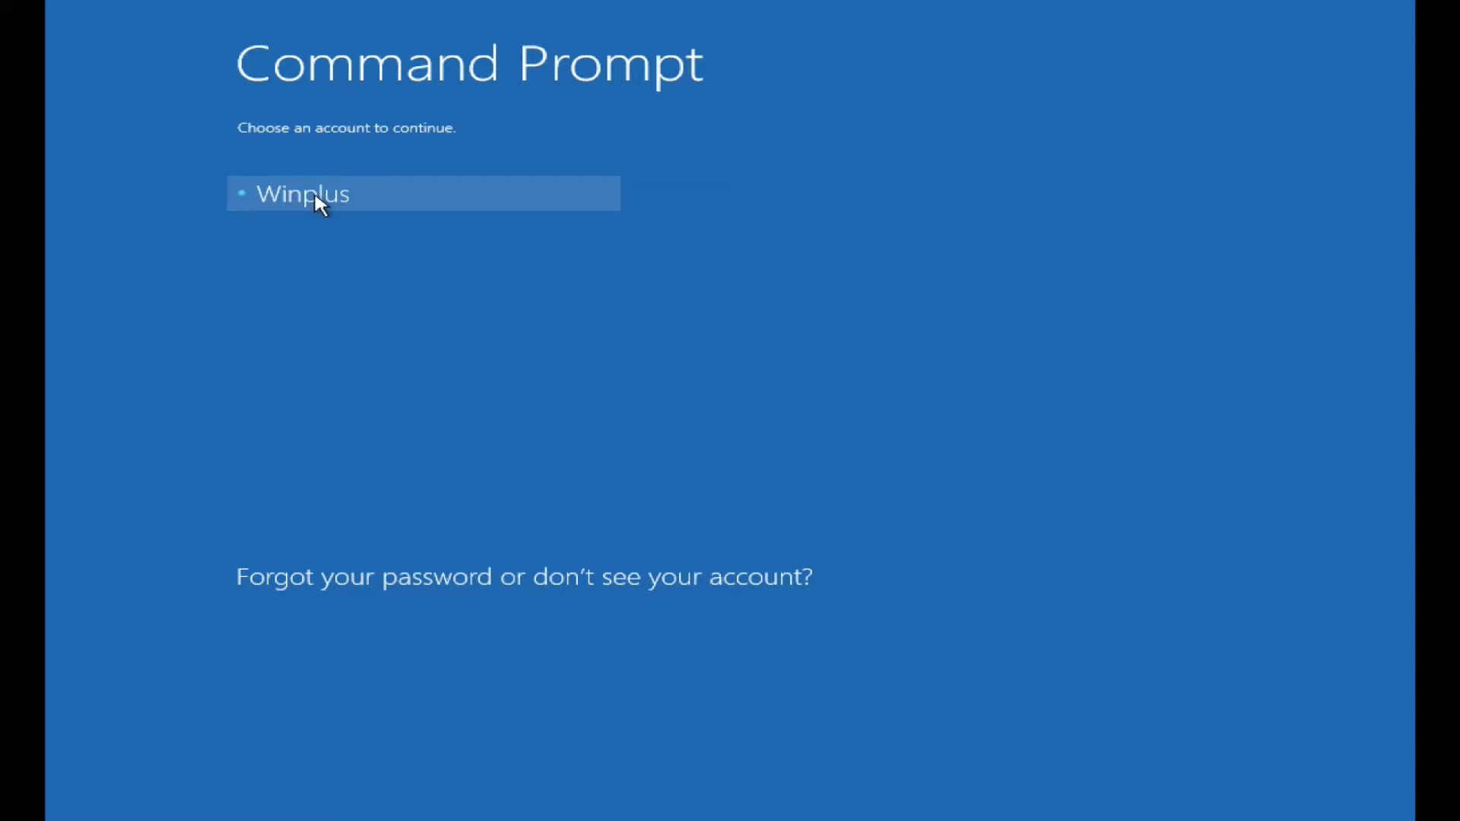
left_click(315, 196)
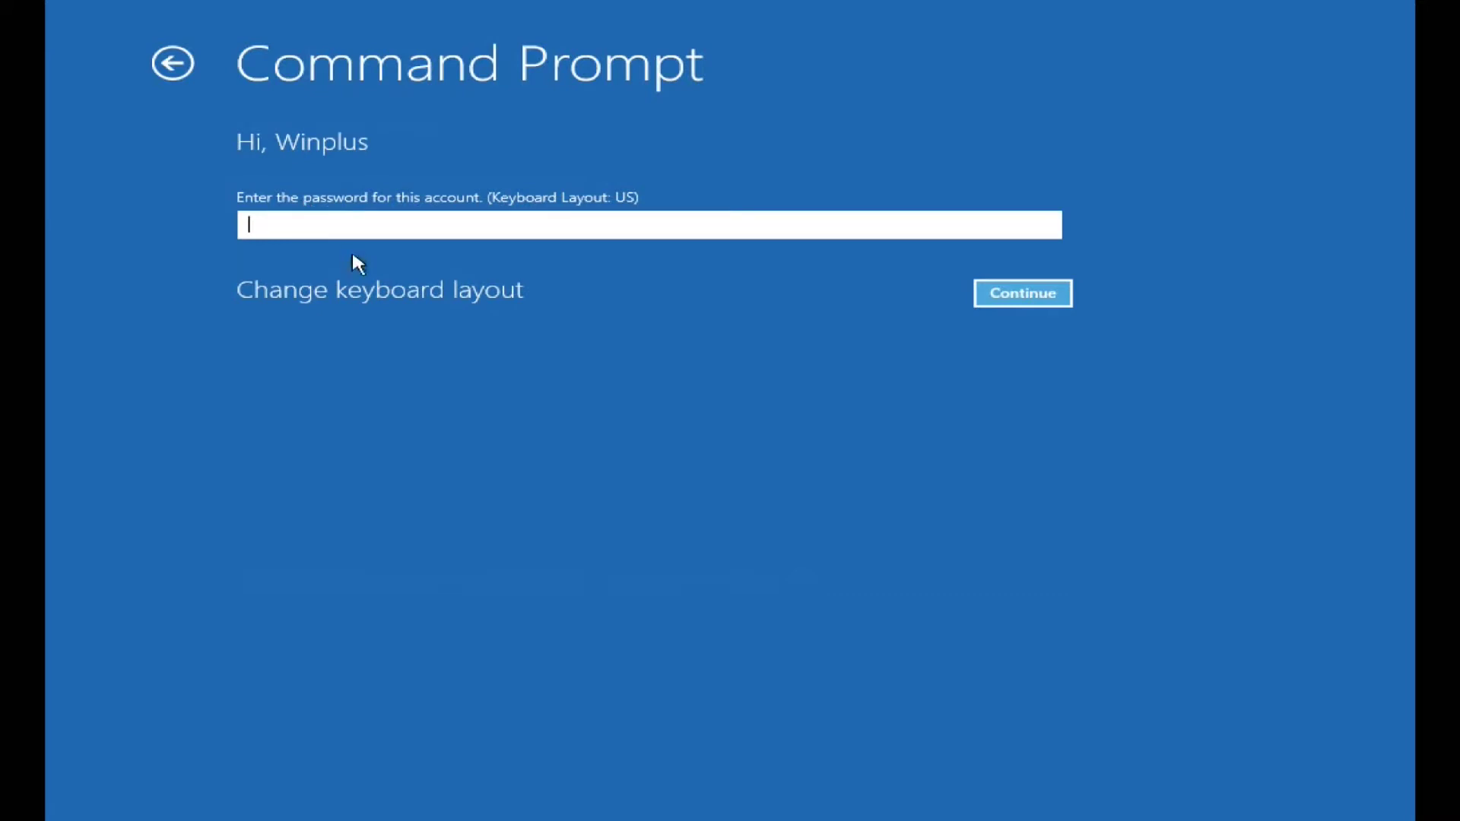
left_click(1025, 298)
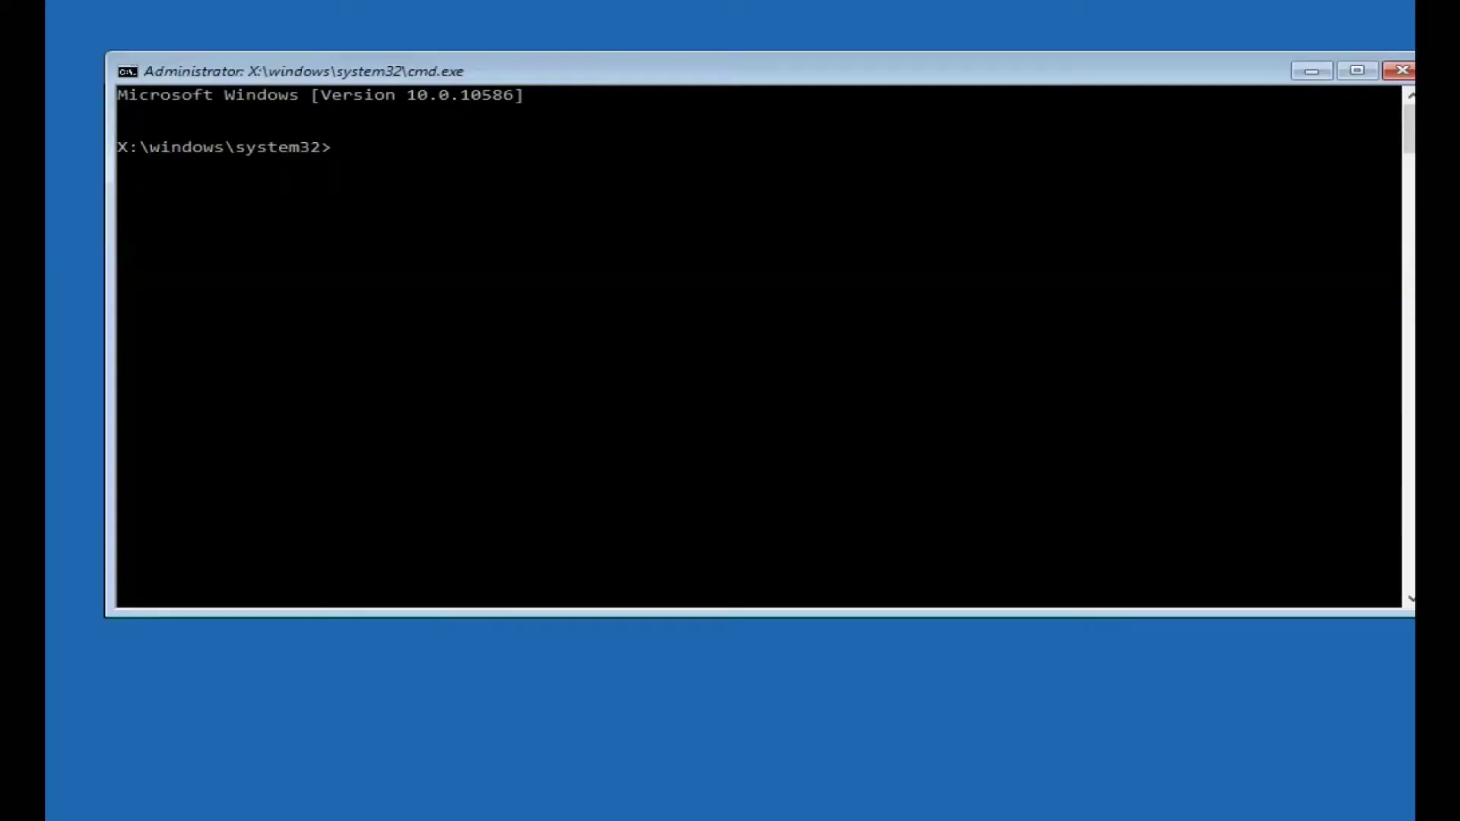
type("cd\\")
List drives X:, C: and D: with cd\ and dir to locate setup.exe
key("Return")
type("dir")
key("Return")
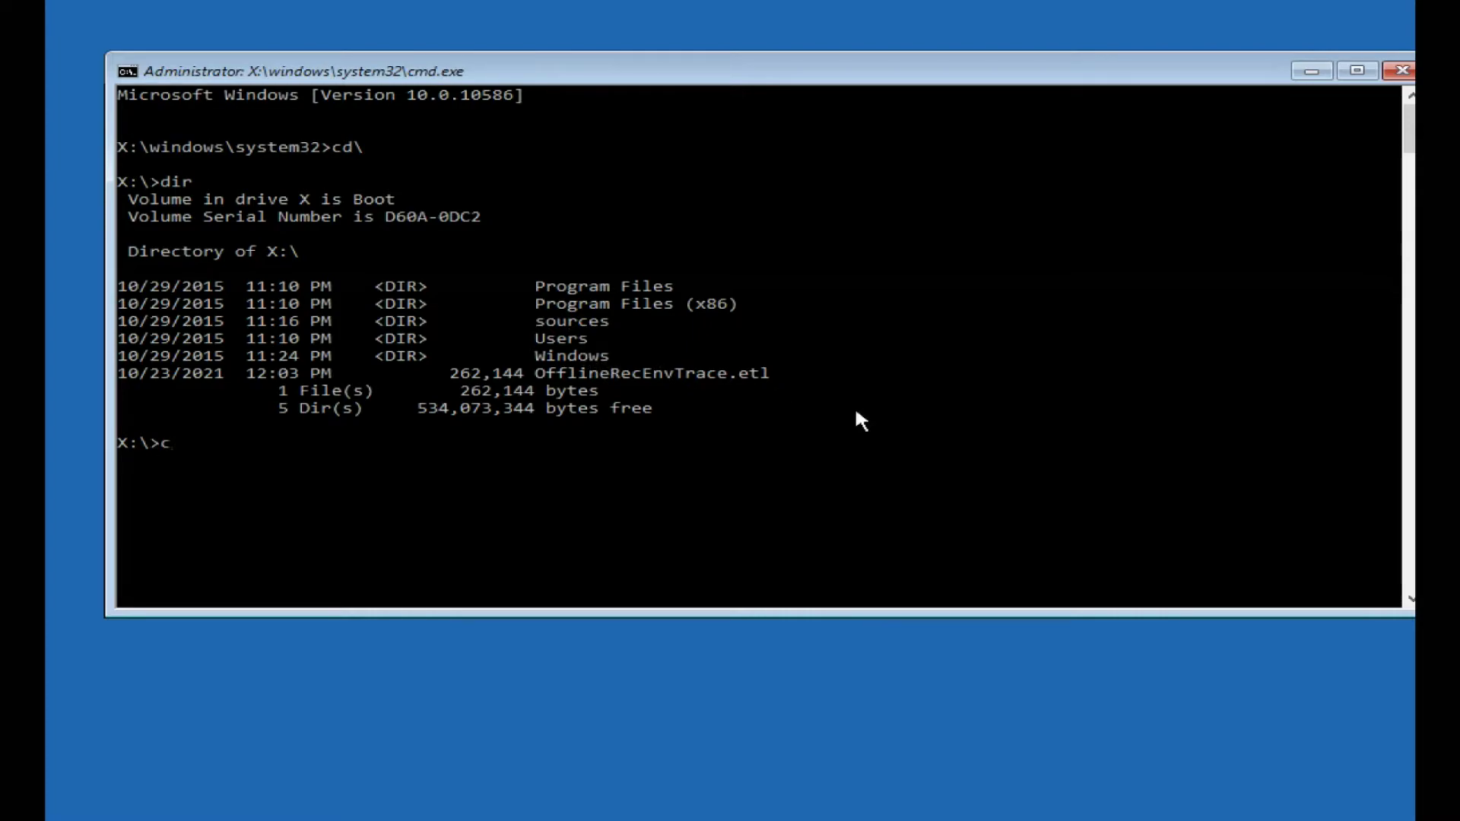
type(":")
key("Return")
type("dir")
key("Return")
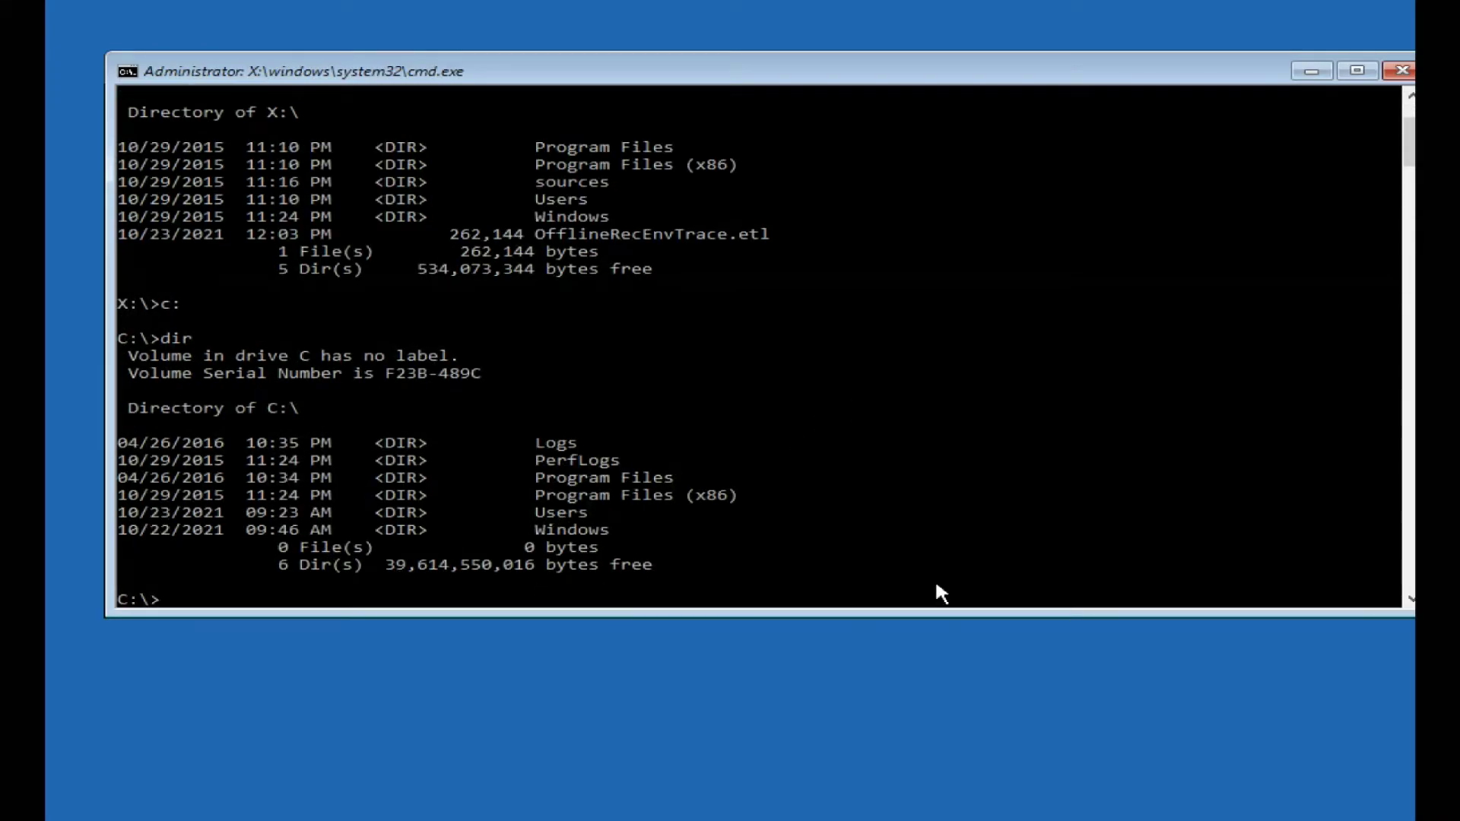
type("d:")
key("Return")
type("di")
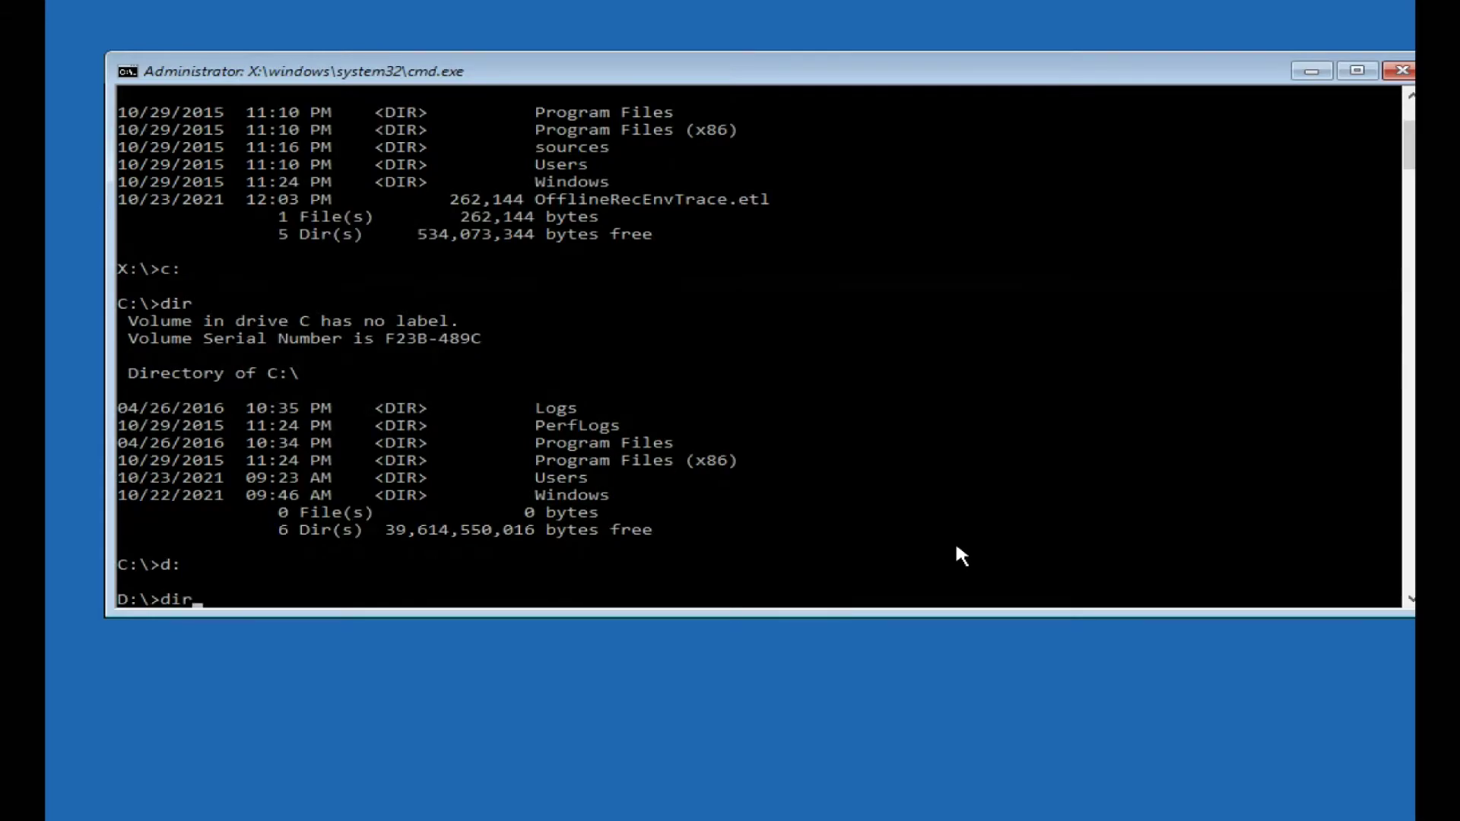
key("Return")
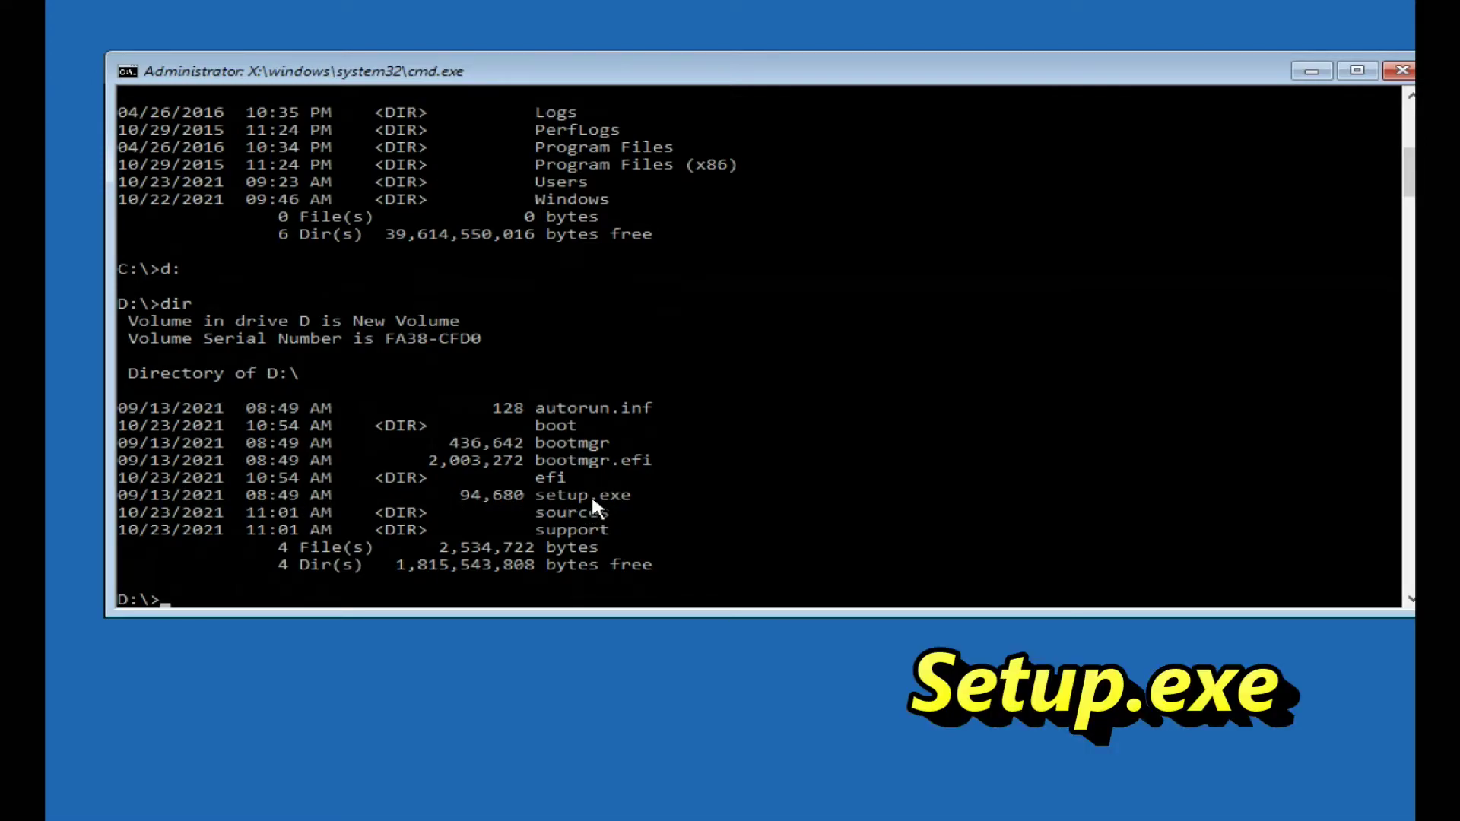
Mark the setup.exe name and run setup from D:\ to launch Windows Setup
left_click(550, 495)
left_click_drag(547, 495, 678, 500)
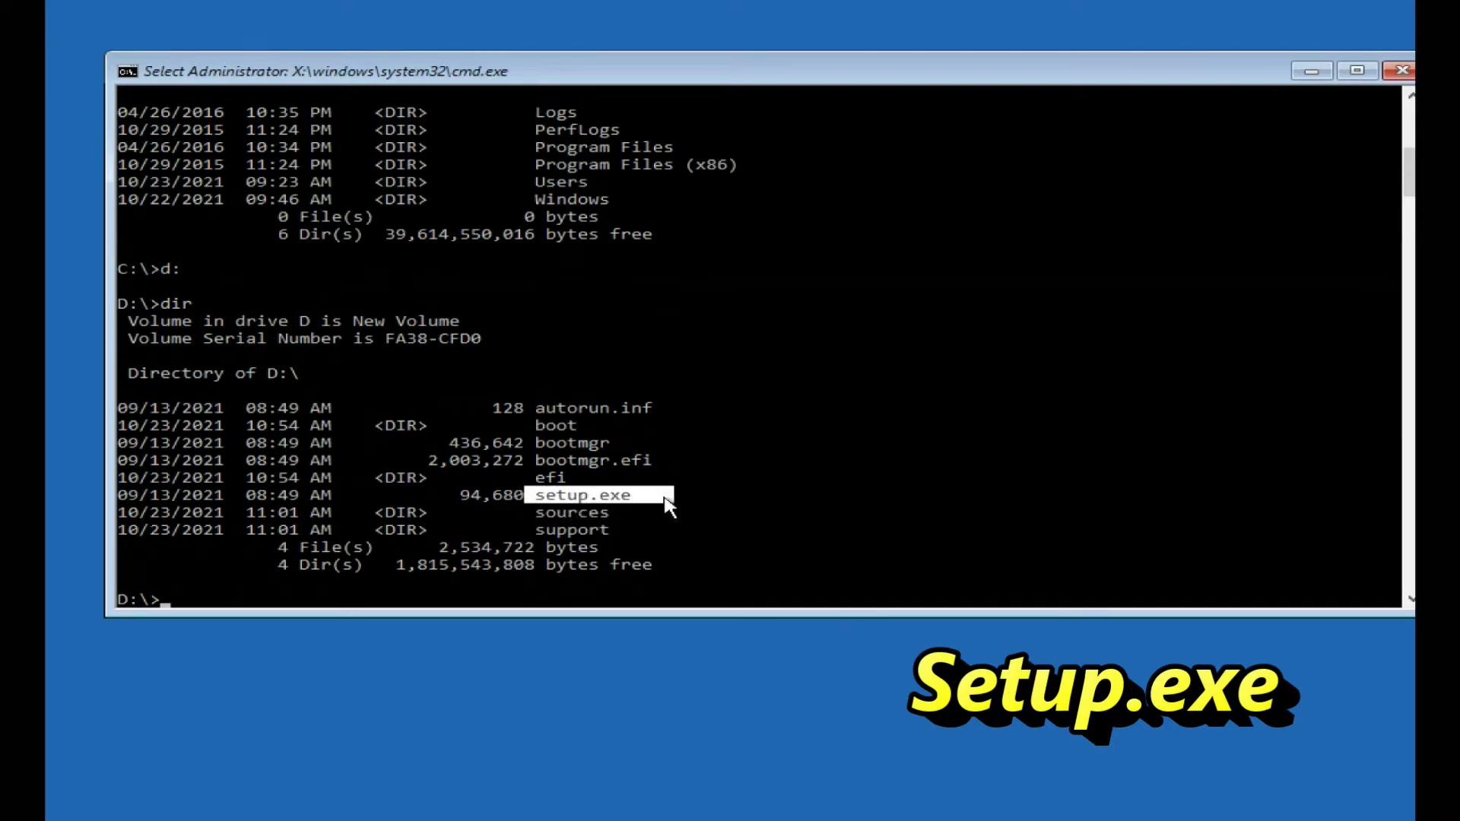
left_click(727, 497)
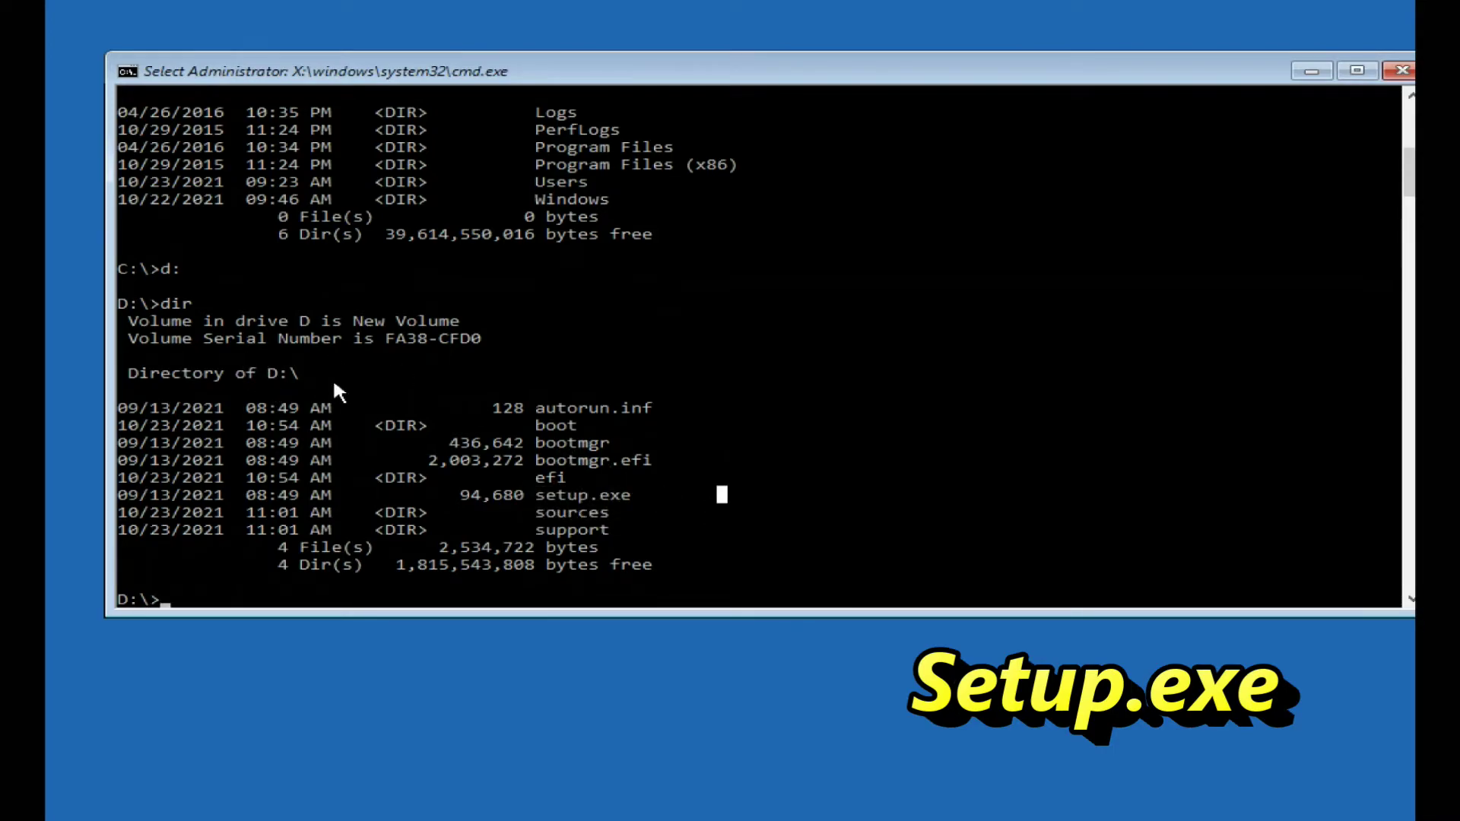
left_click(177, 600)
type("se")
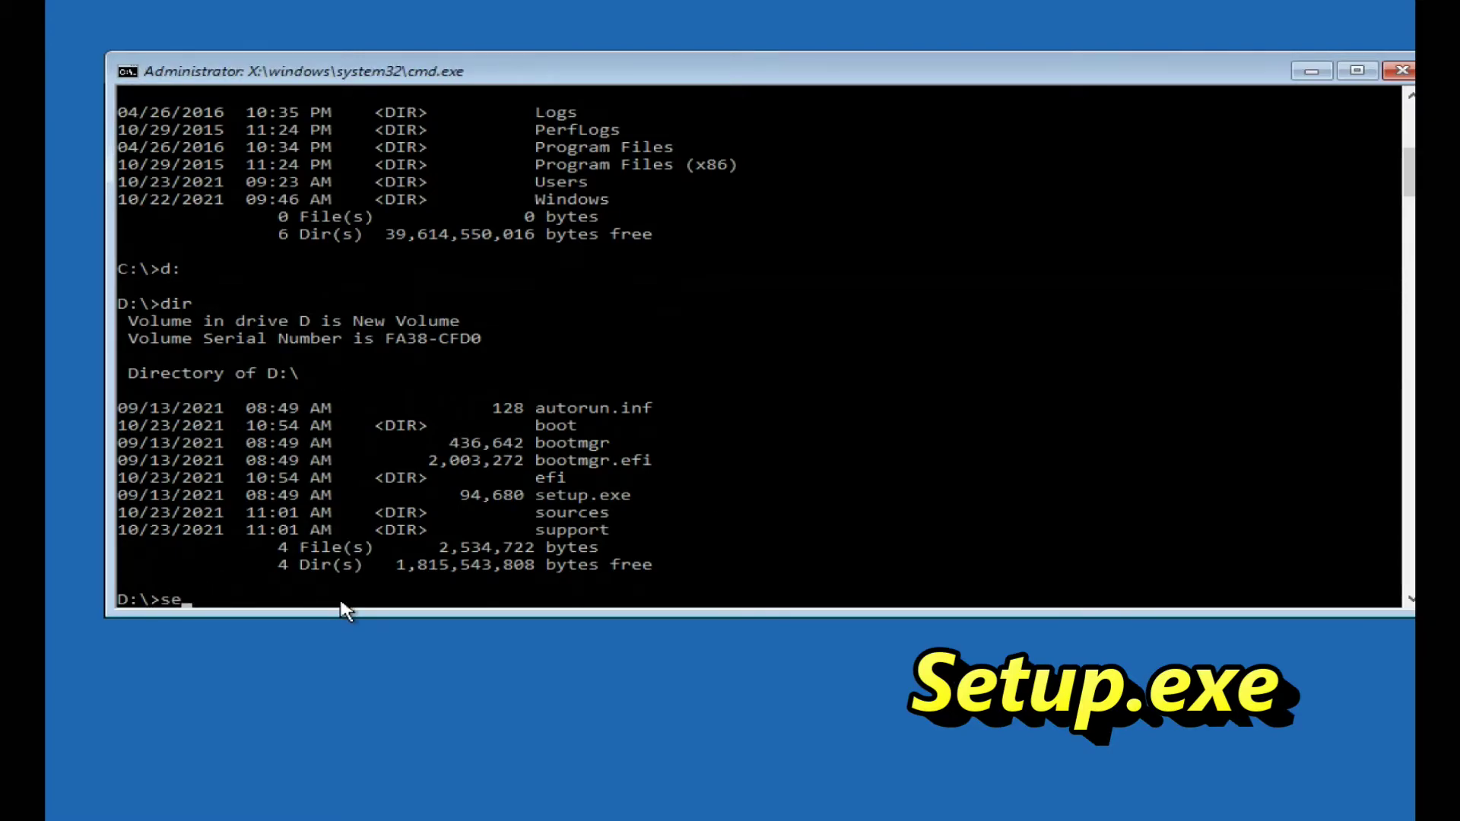
type("tup")
key("Return")
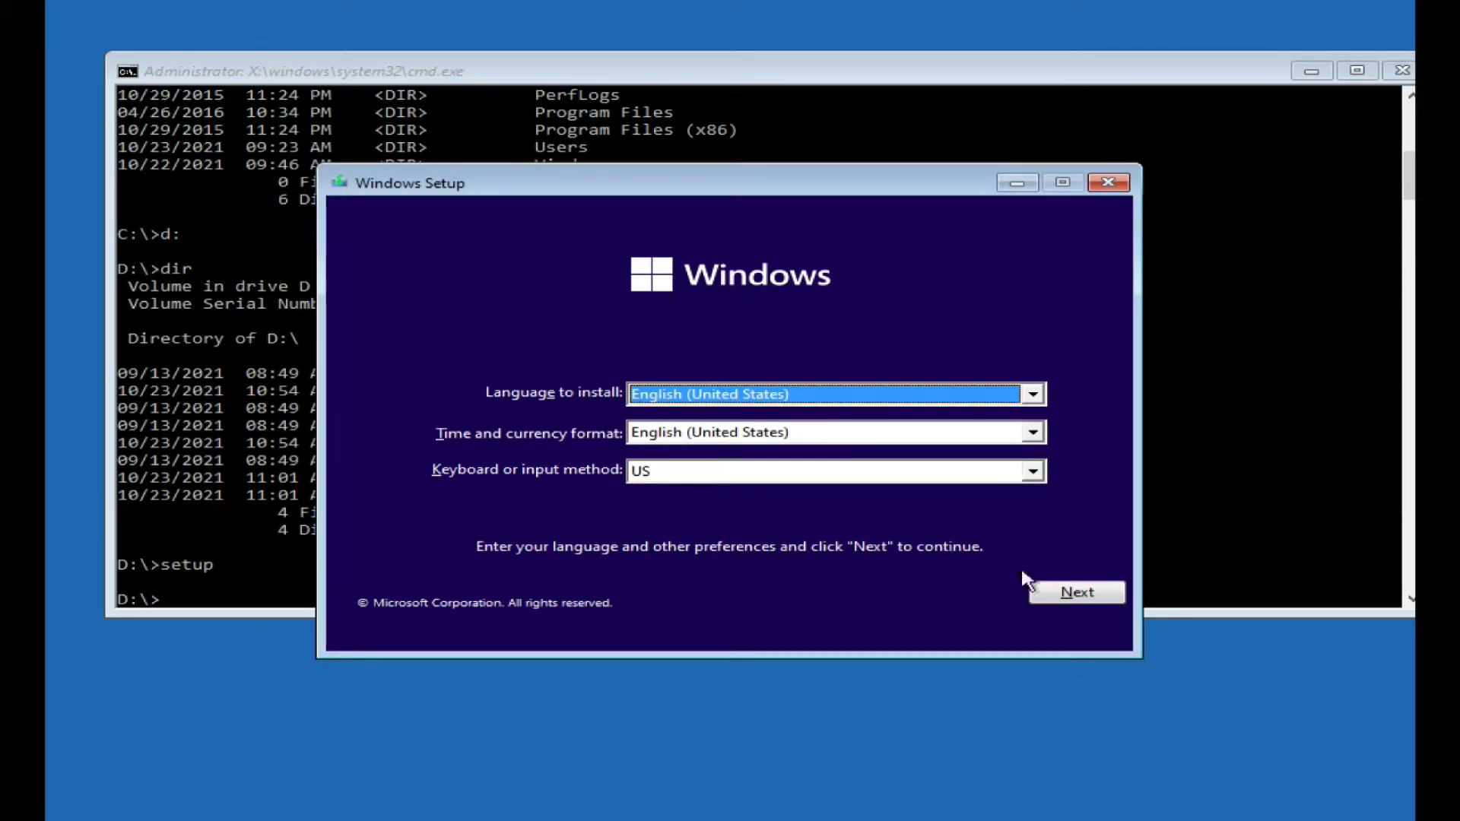
Begin the installation with the default language and keyboard settings, skipping the product key
left_click(1067, 598)
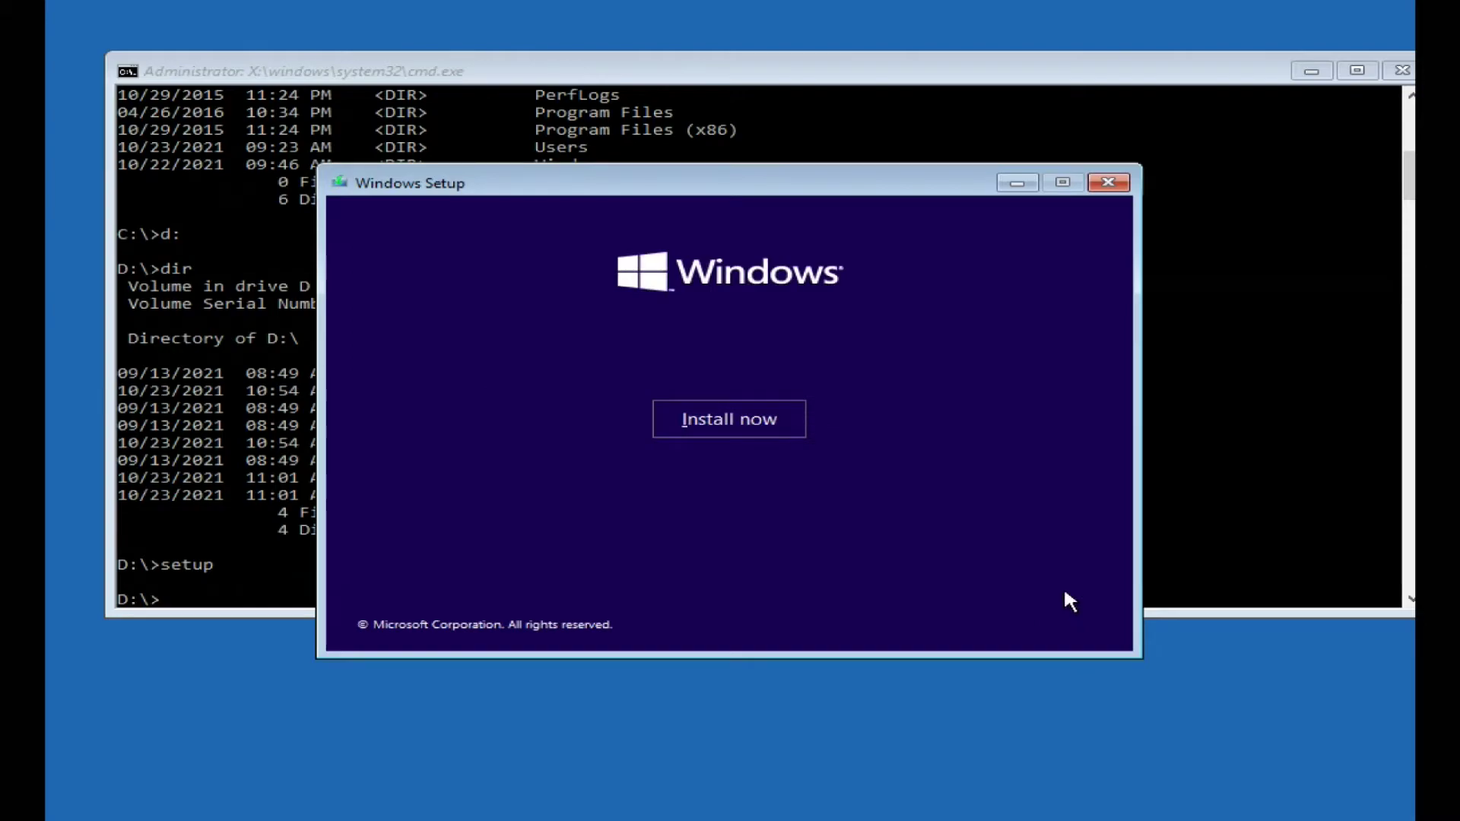
left_click(723, 428)
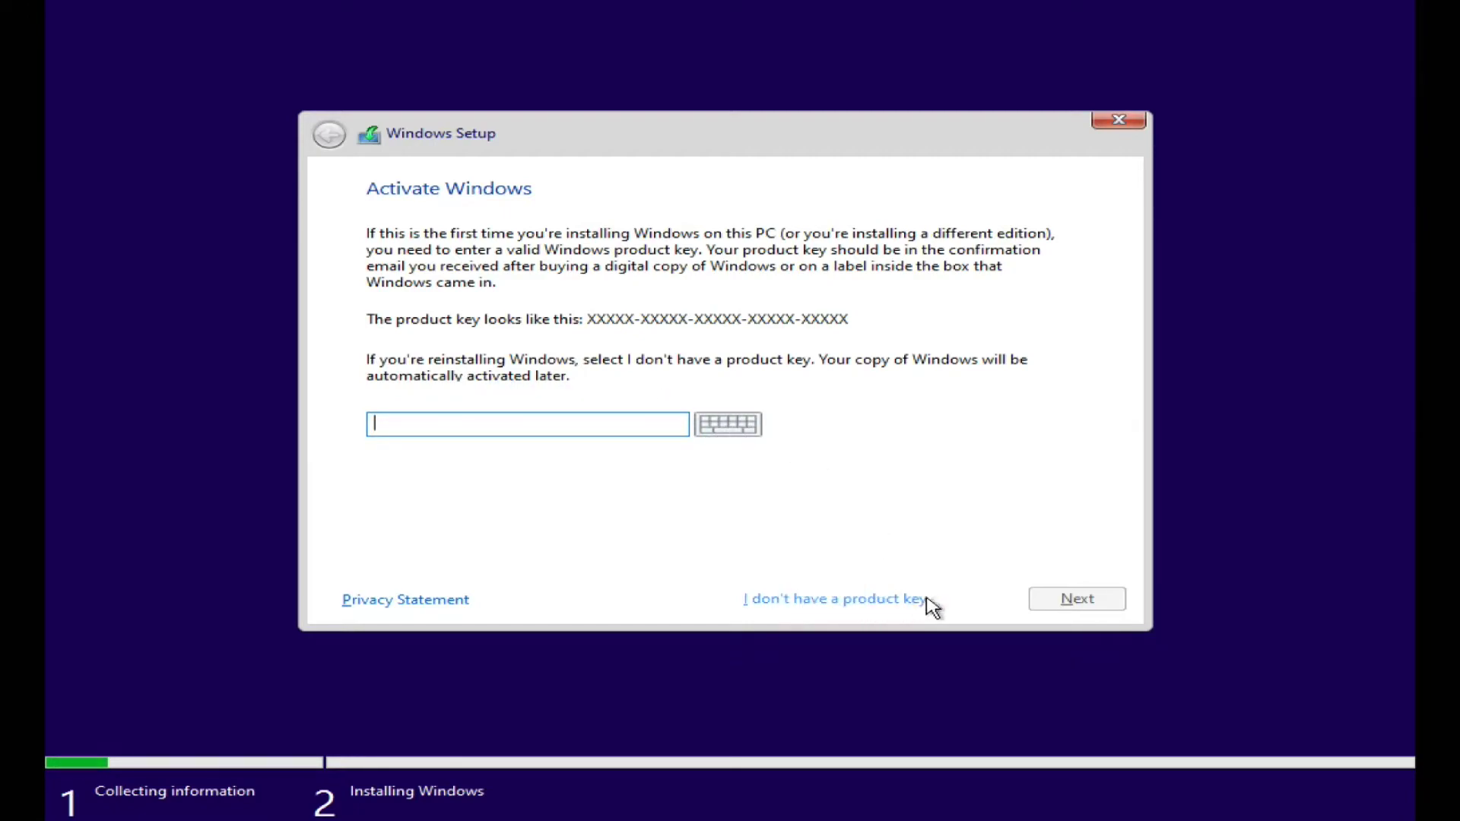
left_click(807, 607)
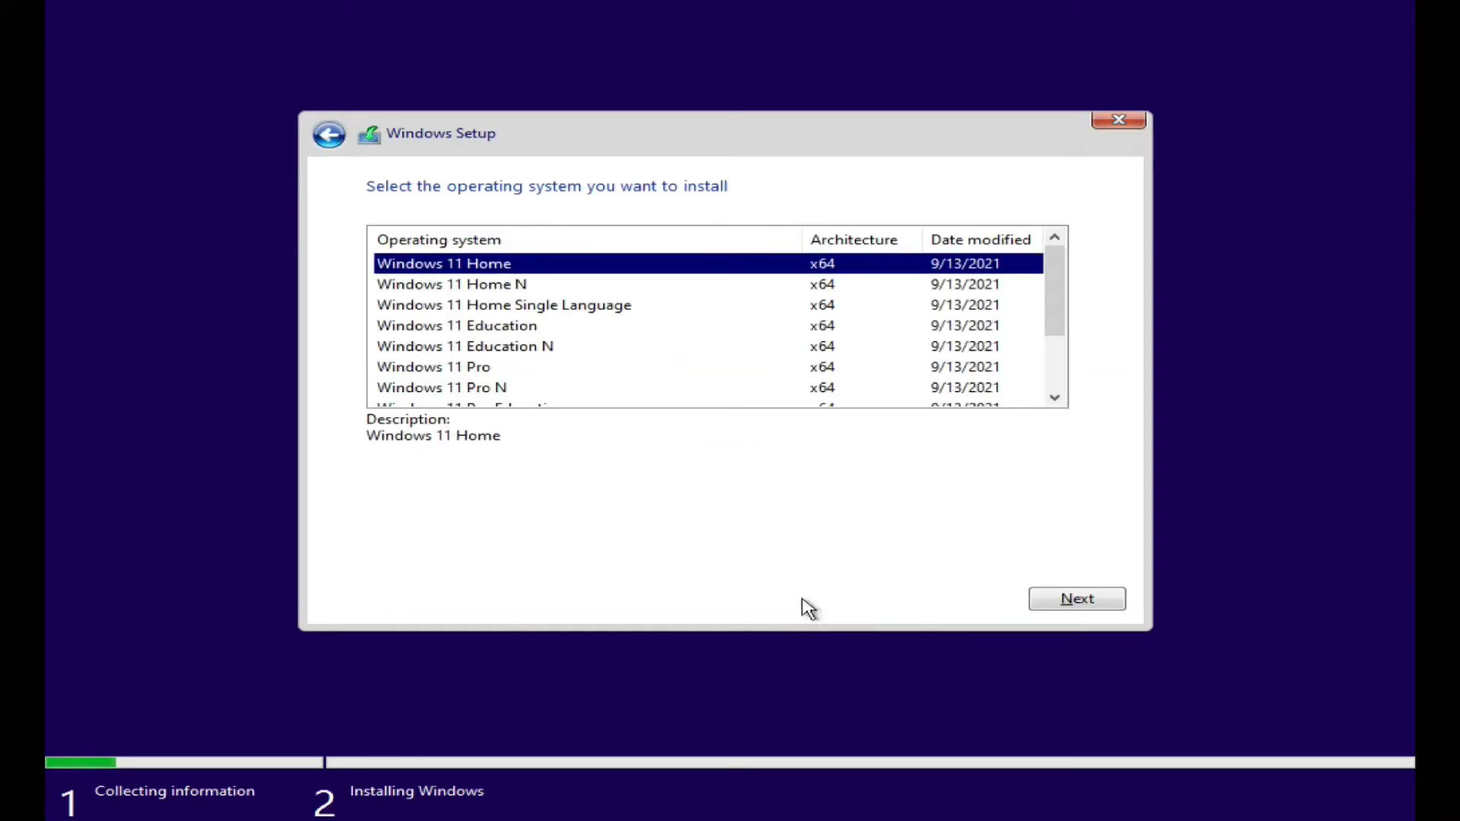
Select the Windows 11 Pro edition and accept the Microsoft Software License Terms
left_click(467, 371)
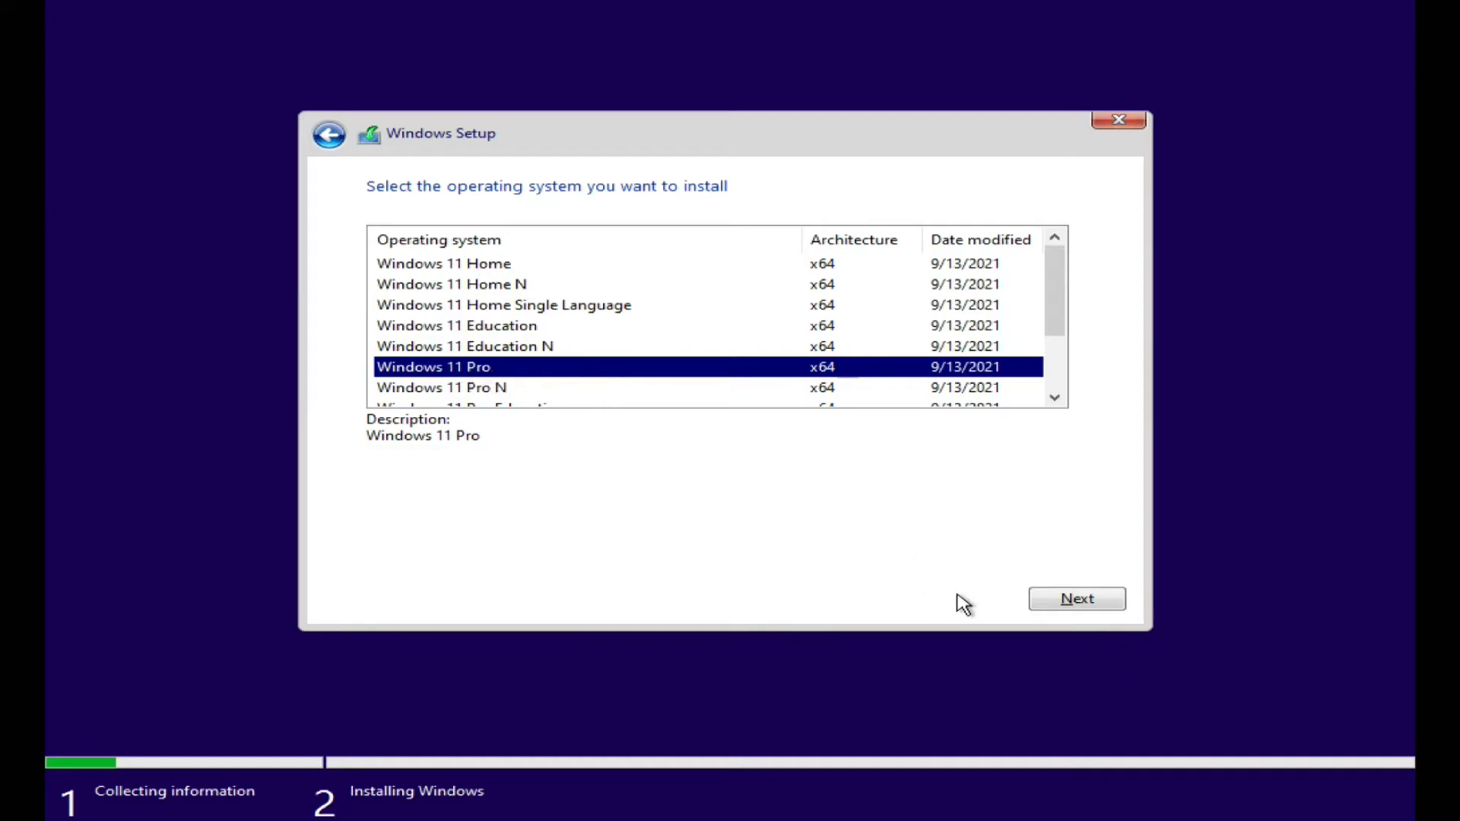
left_click(1073, 607)
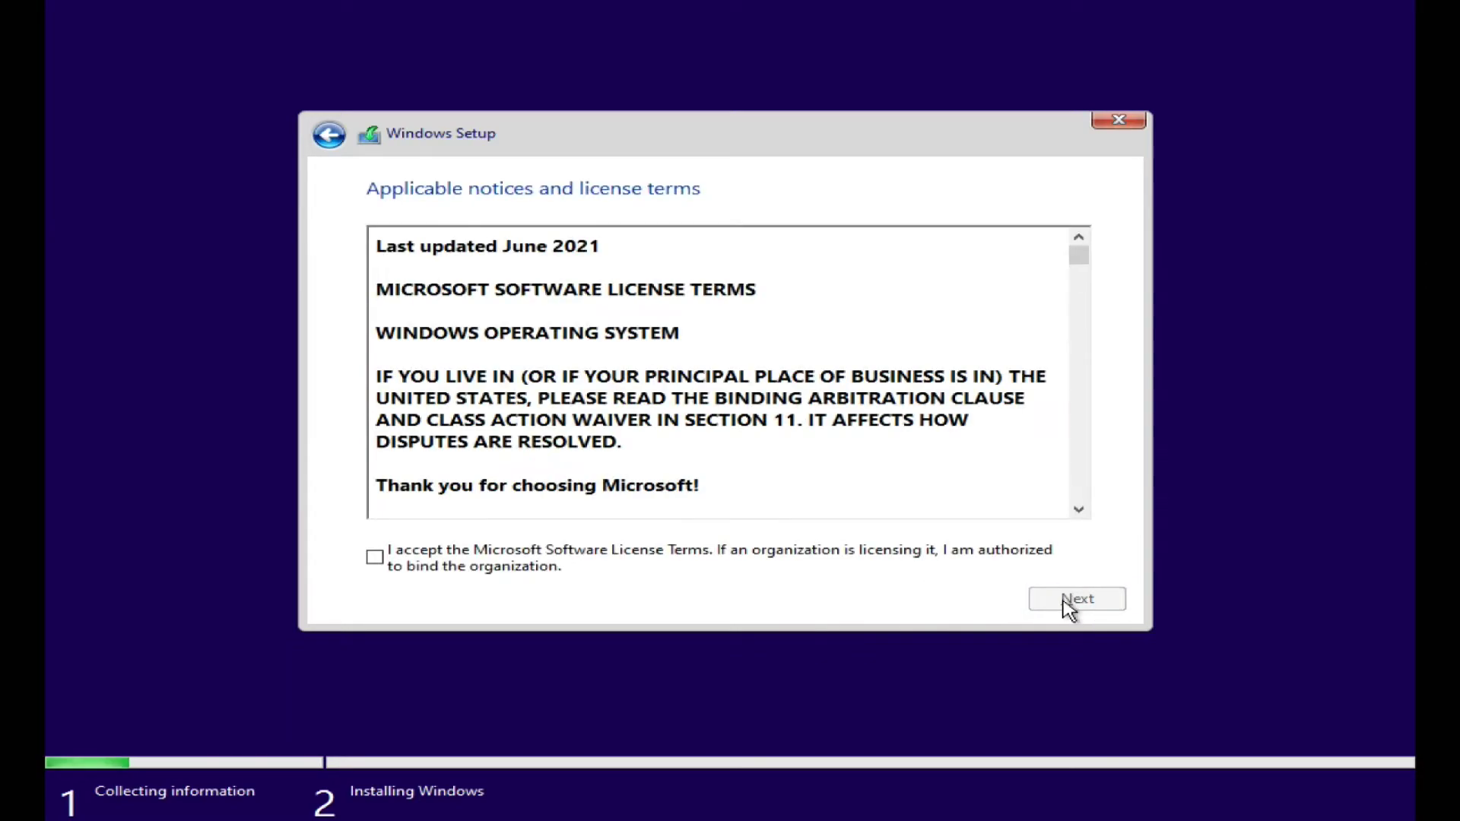
left_click(377, 558)
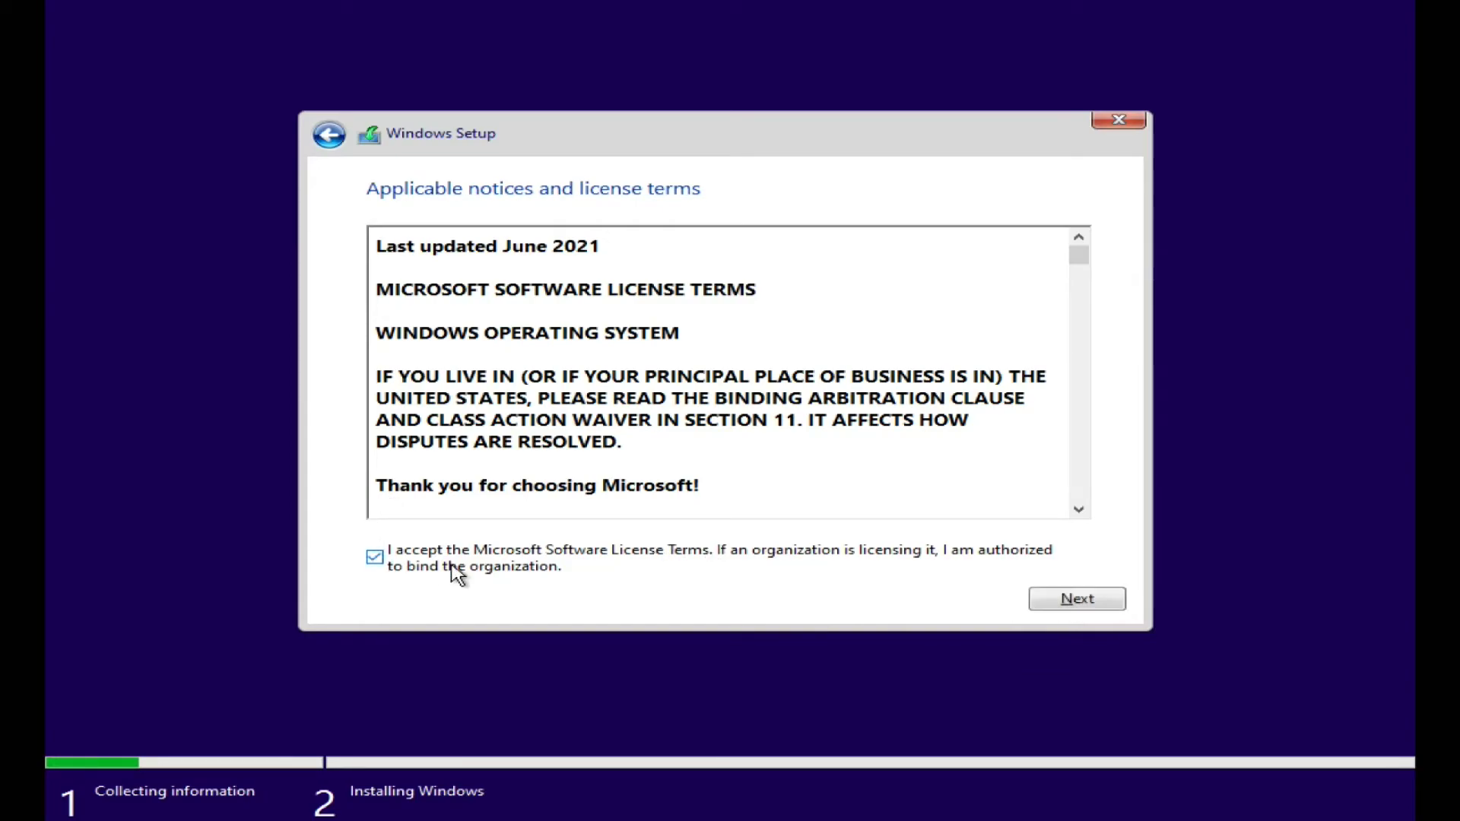
left_click(1073, 606)
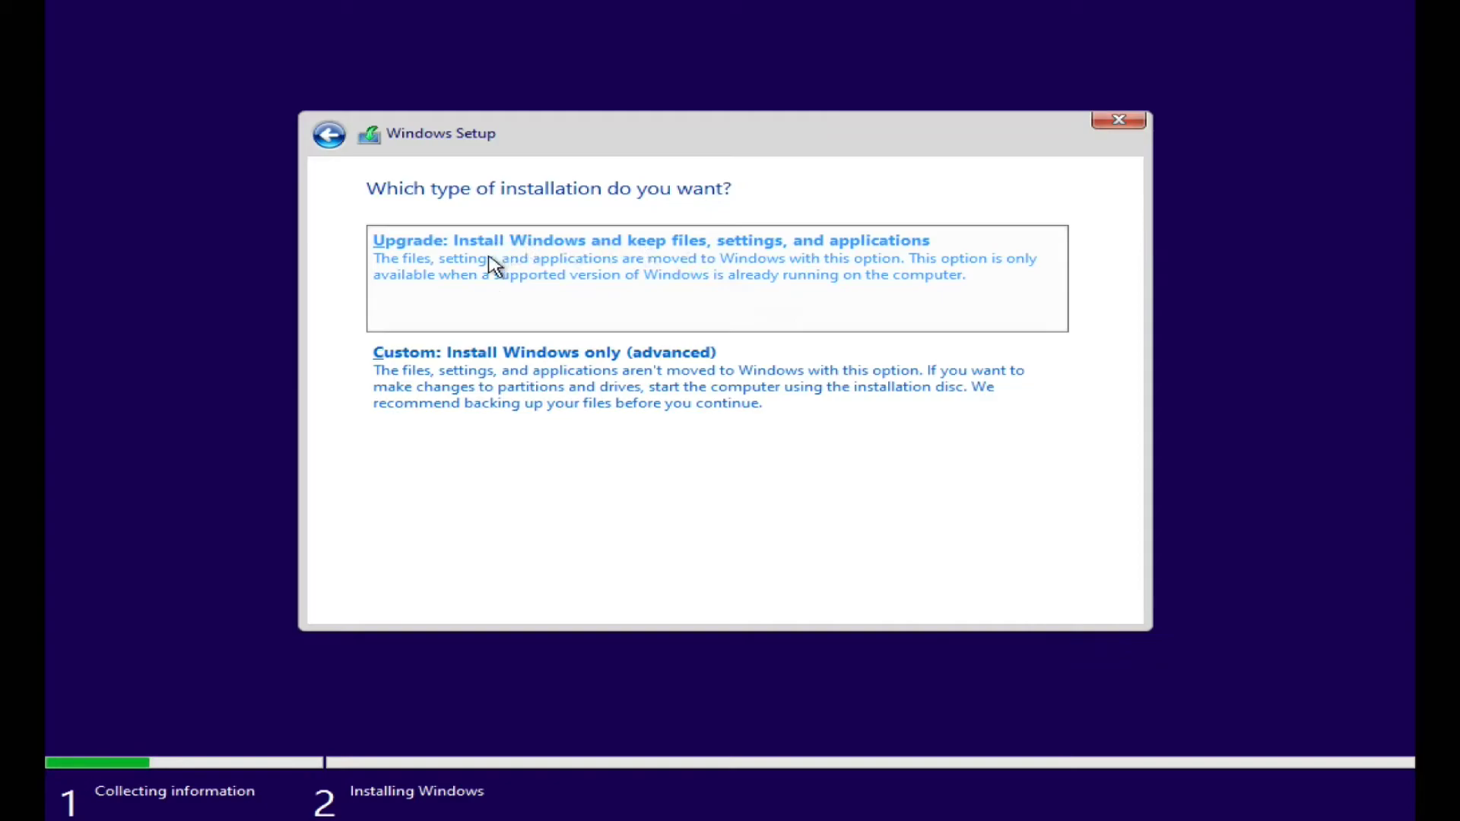
Choose a custom install and delete the 52.6 GB Partition 4 and Partition 3
left_click(707, 388)
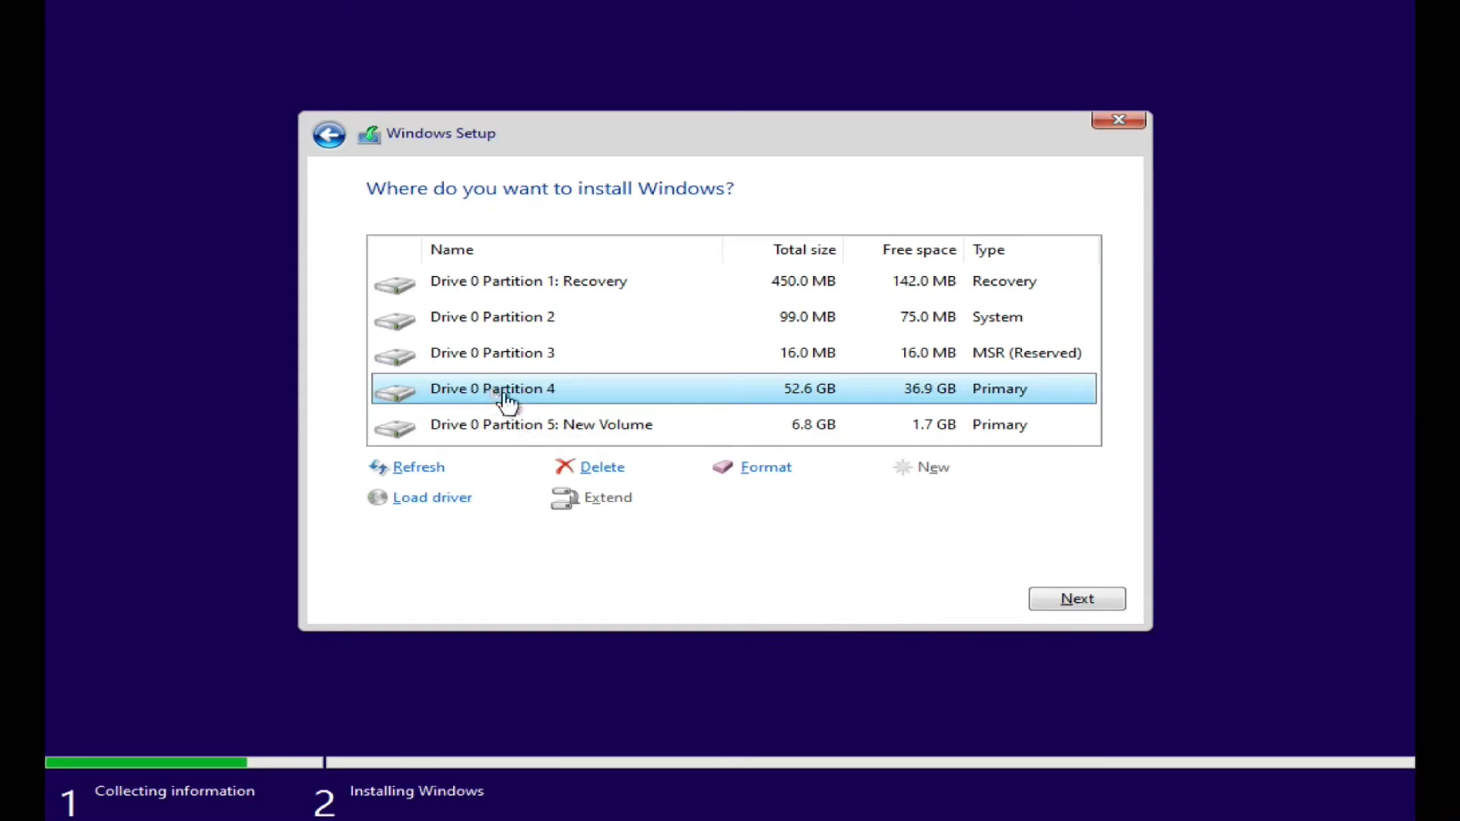
left_click(598, 474)
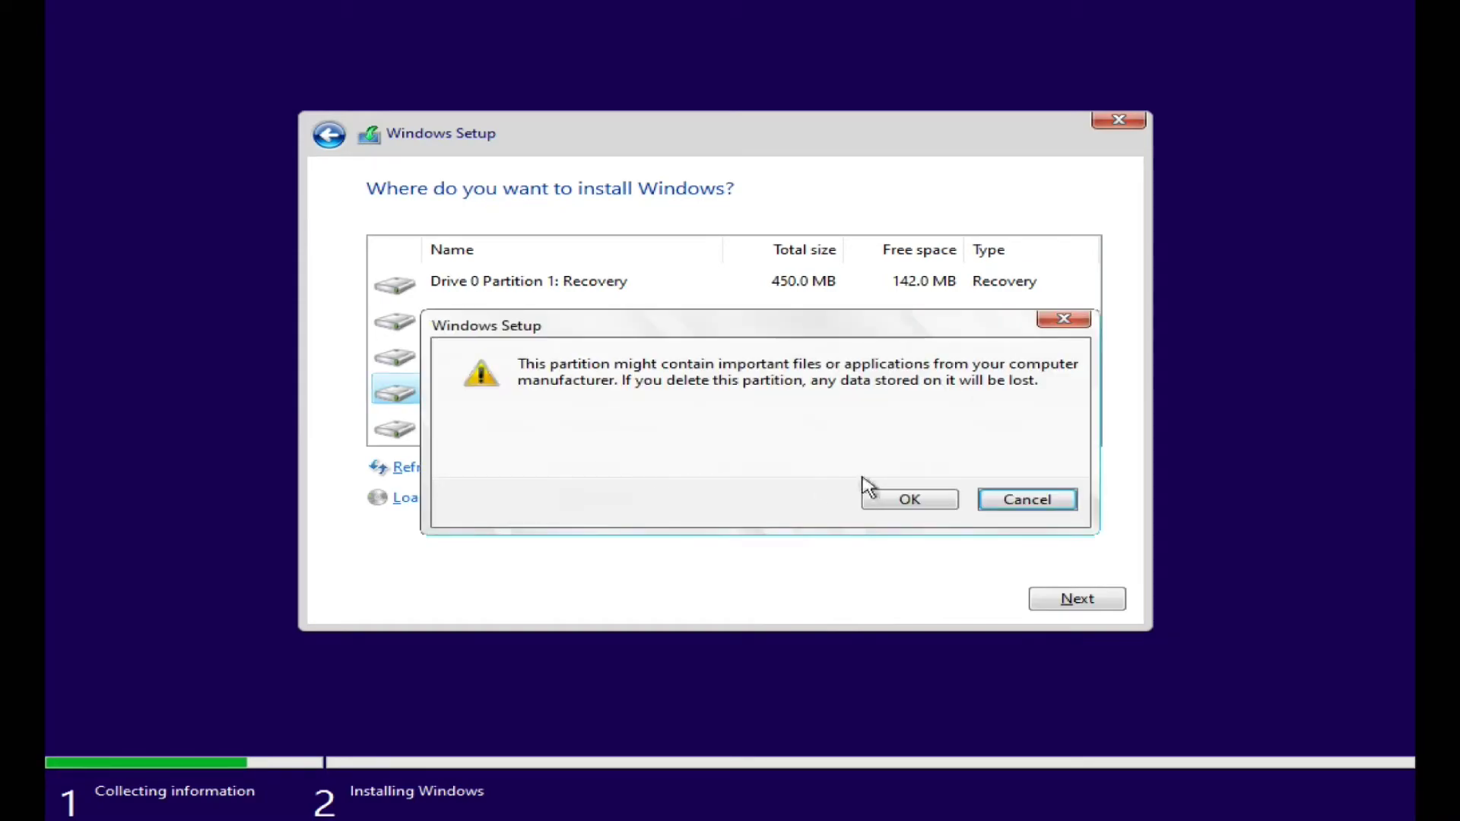
left_click(896, 499)
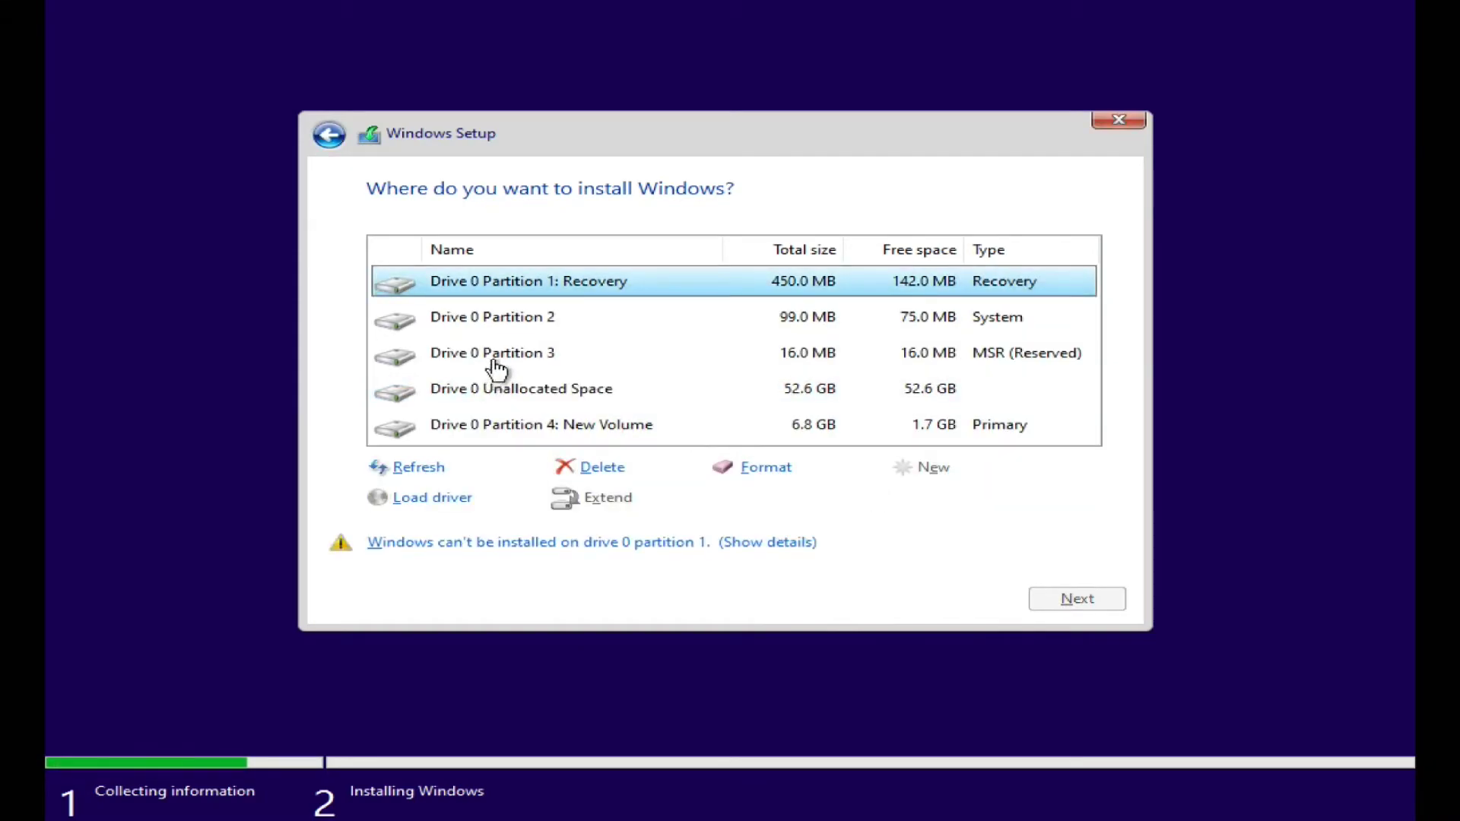
left_click(493, 356)
left_click(641, 482)
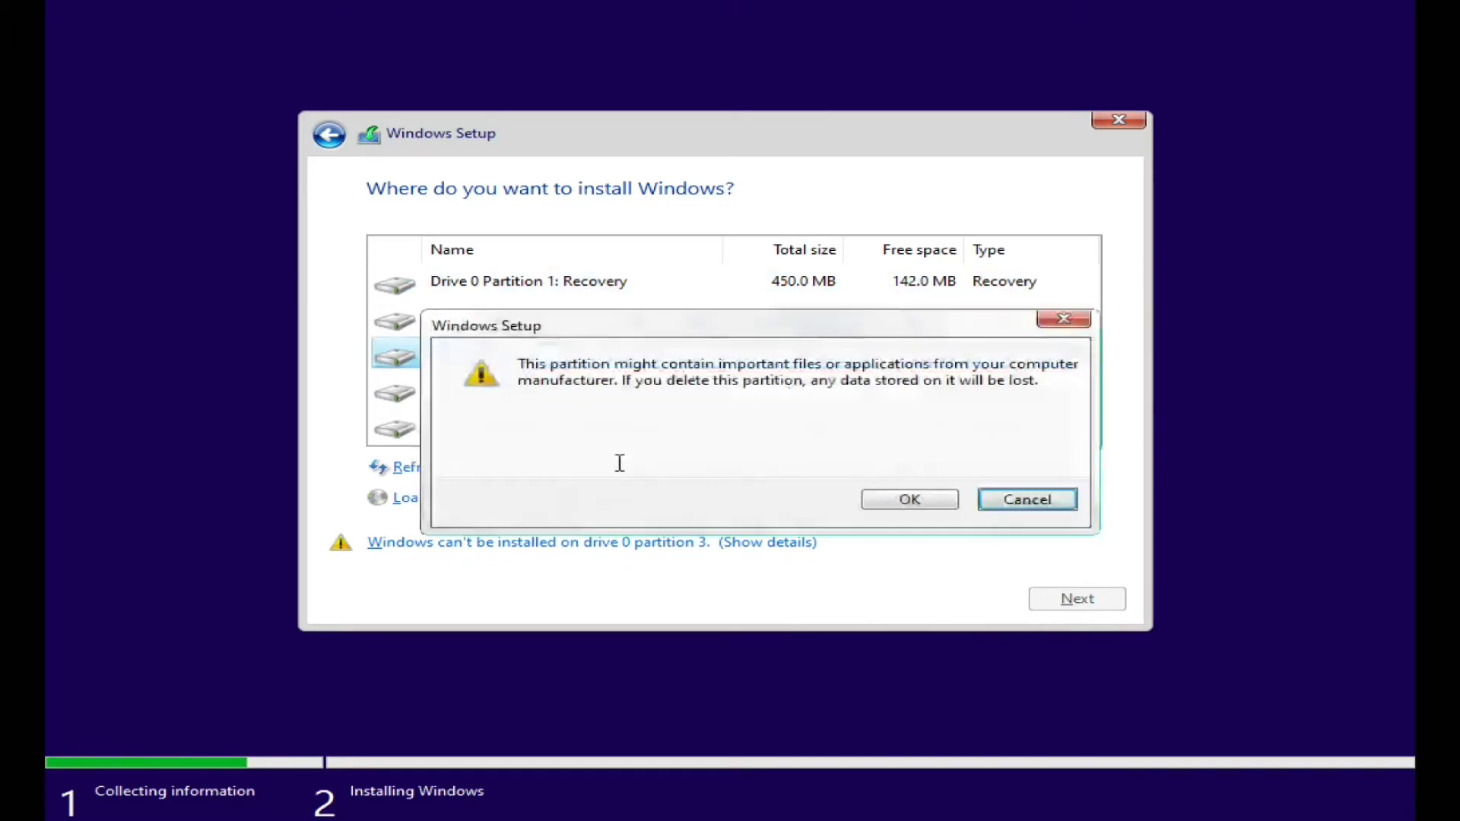
left_click(878, 506)
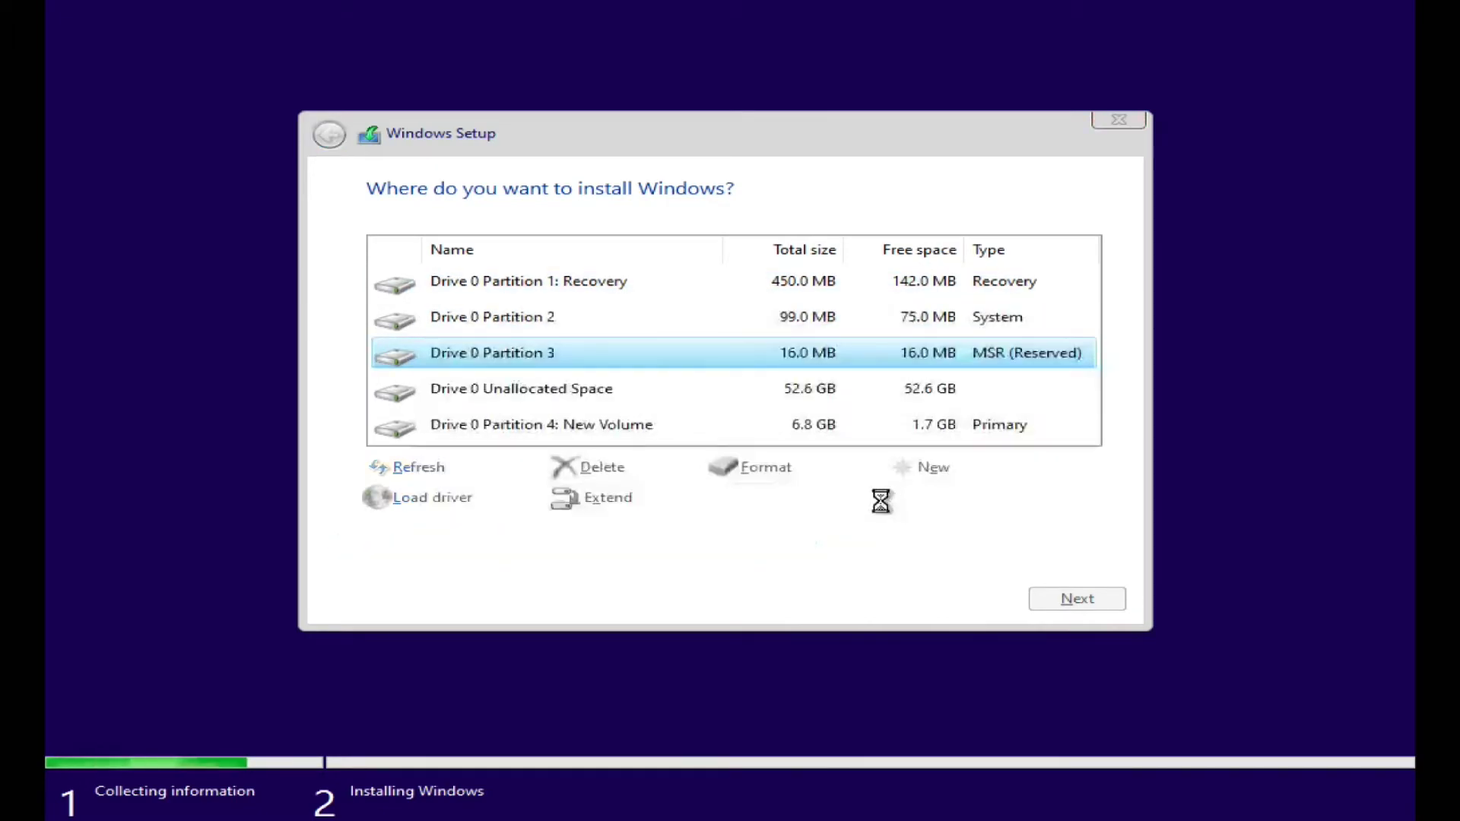
Delete the System partition (Partition 2) and the Recovery partition
left_click(479, 325)
left_click(616, 488)
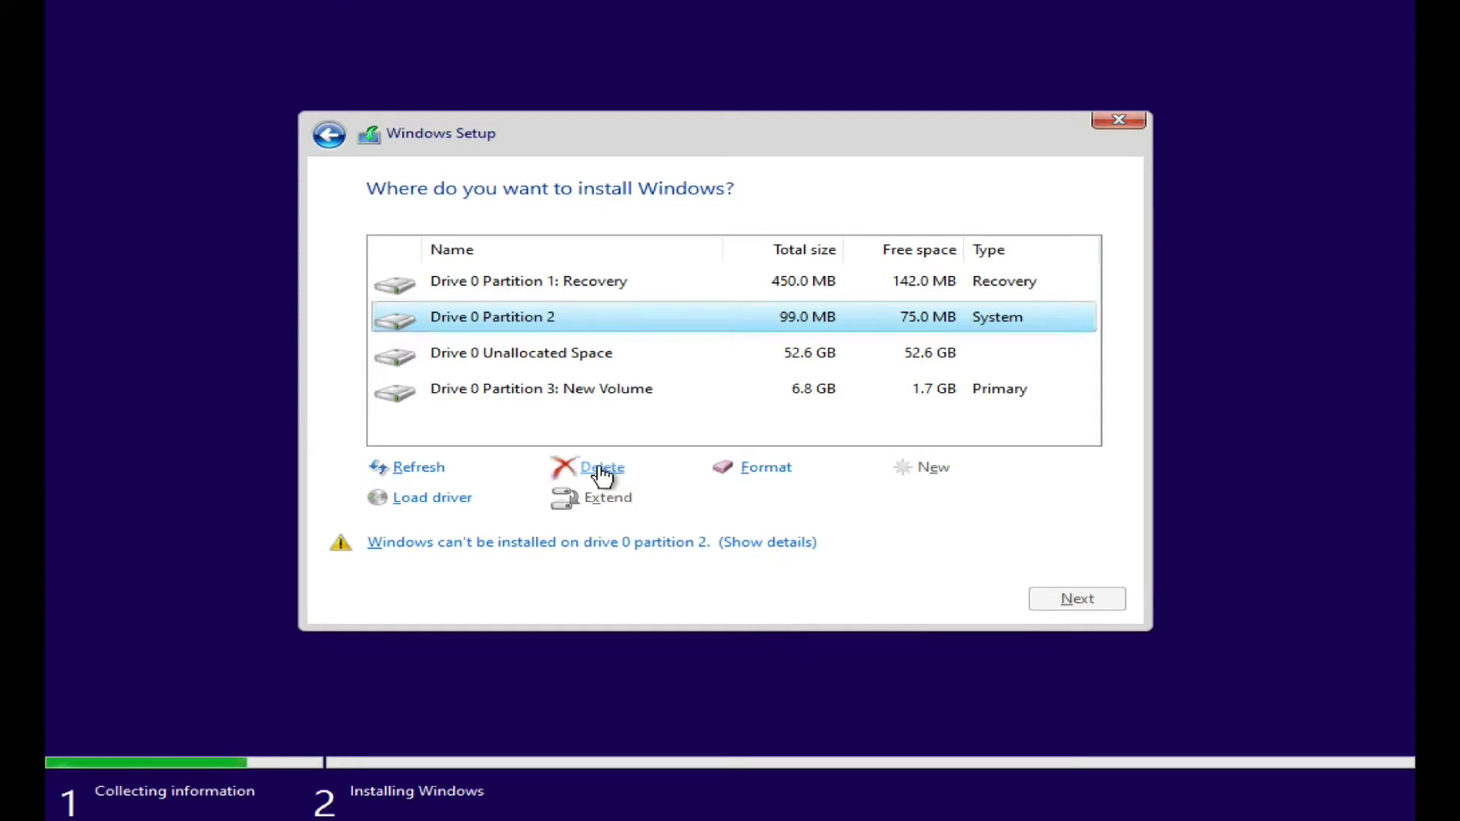
left_click(895, 503)
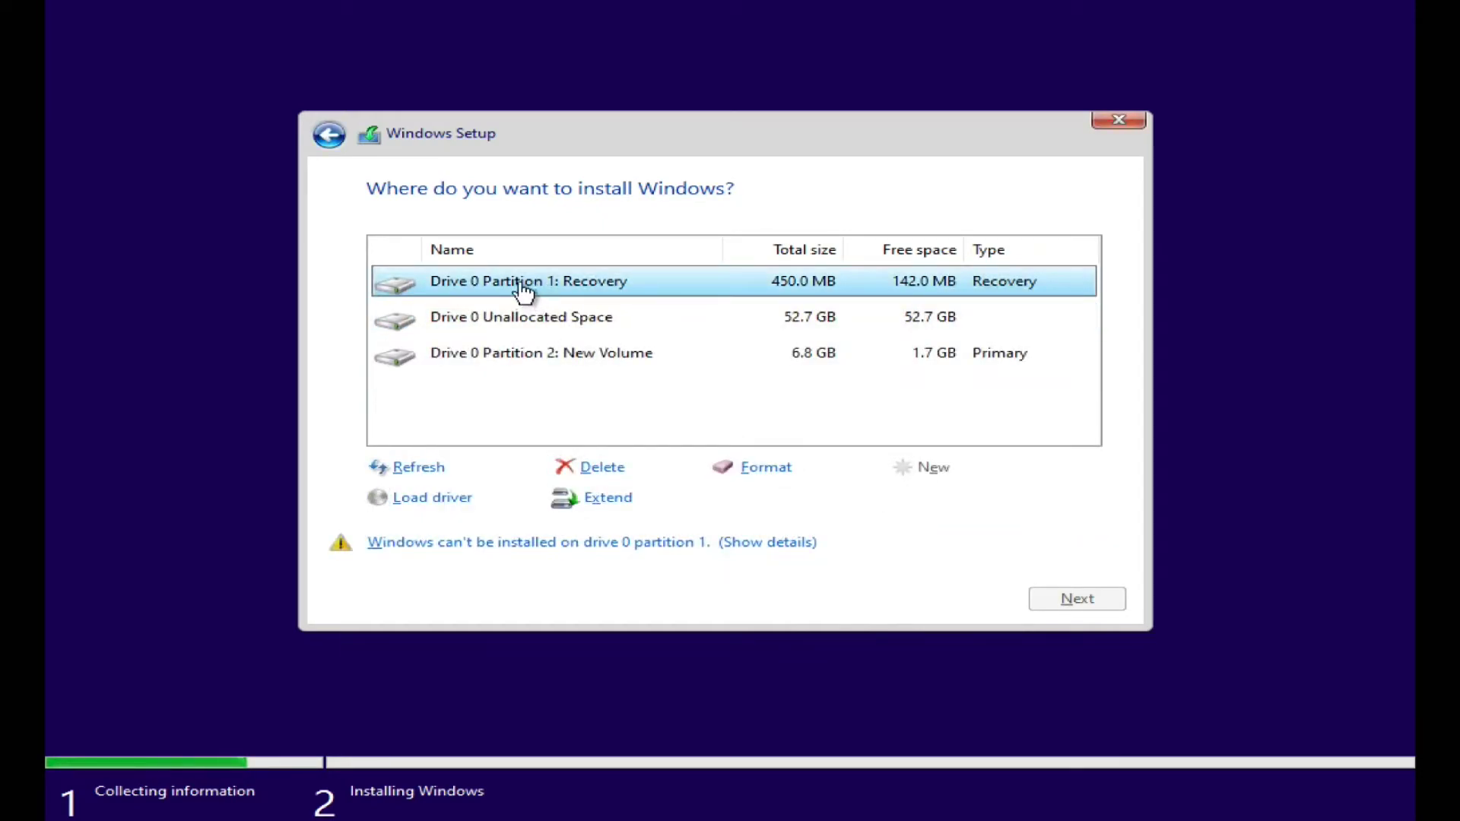
left_click(616, 474)
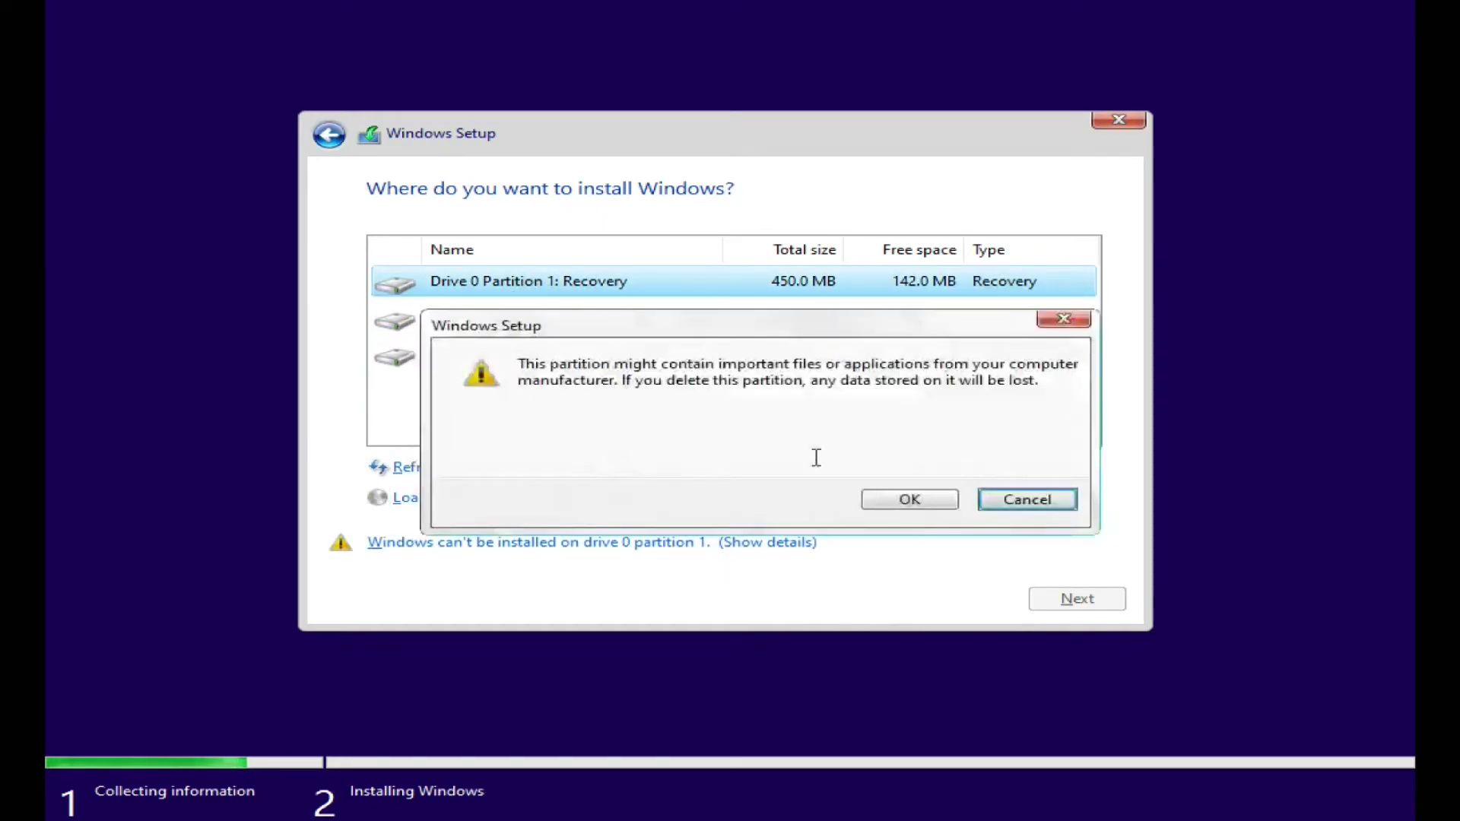
left_click(905, 502)
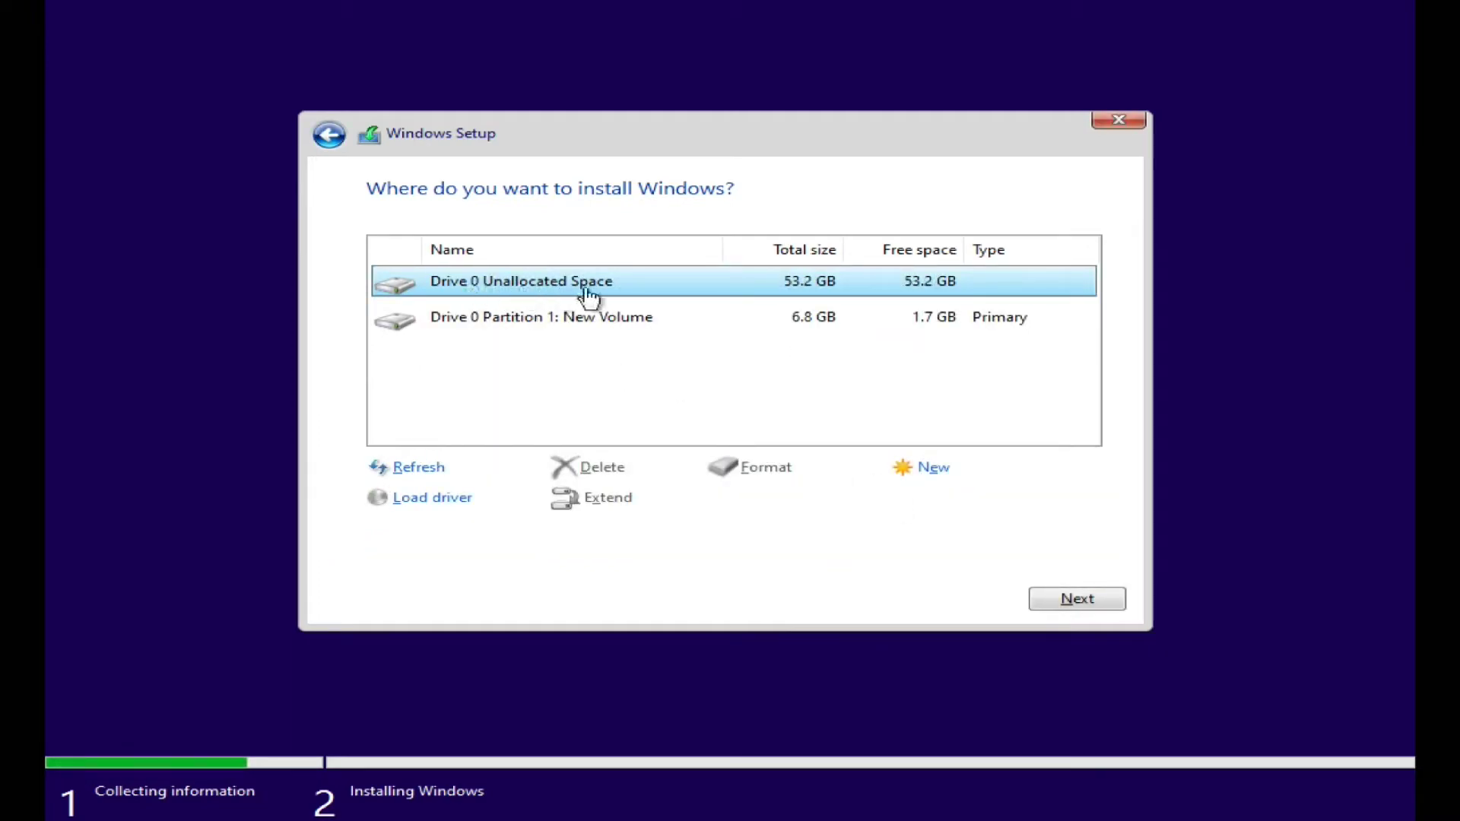
Create a full-size partition with extra system partitions, then install Windows onto the 53.0 GB partition
left_click(936, 478)
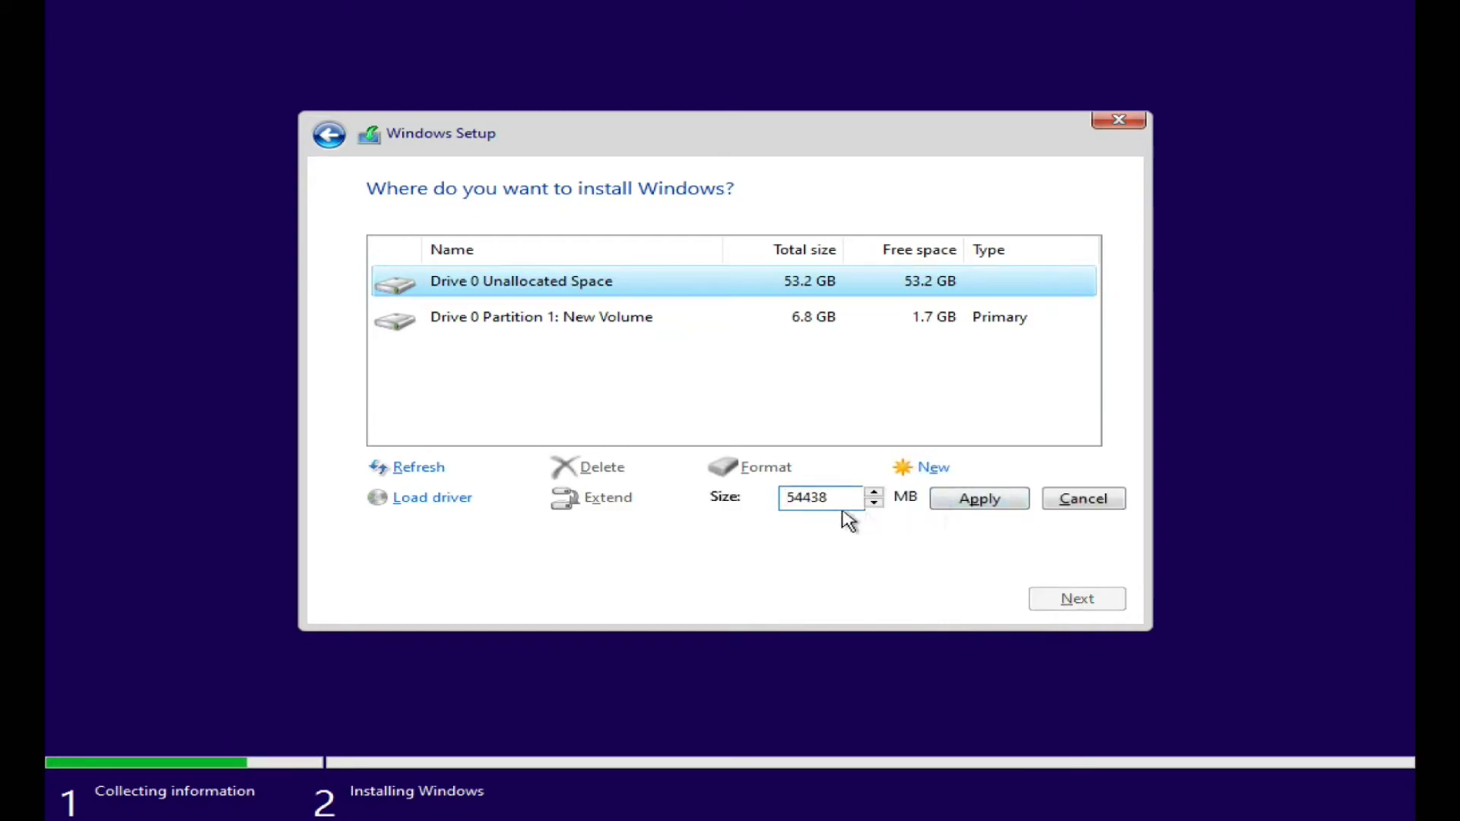
left_click(986, 505)
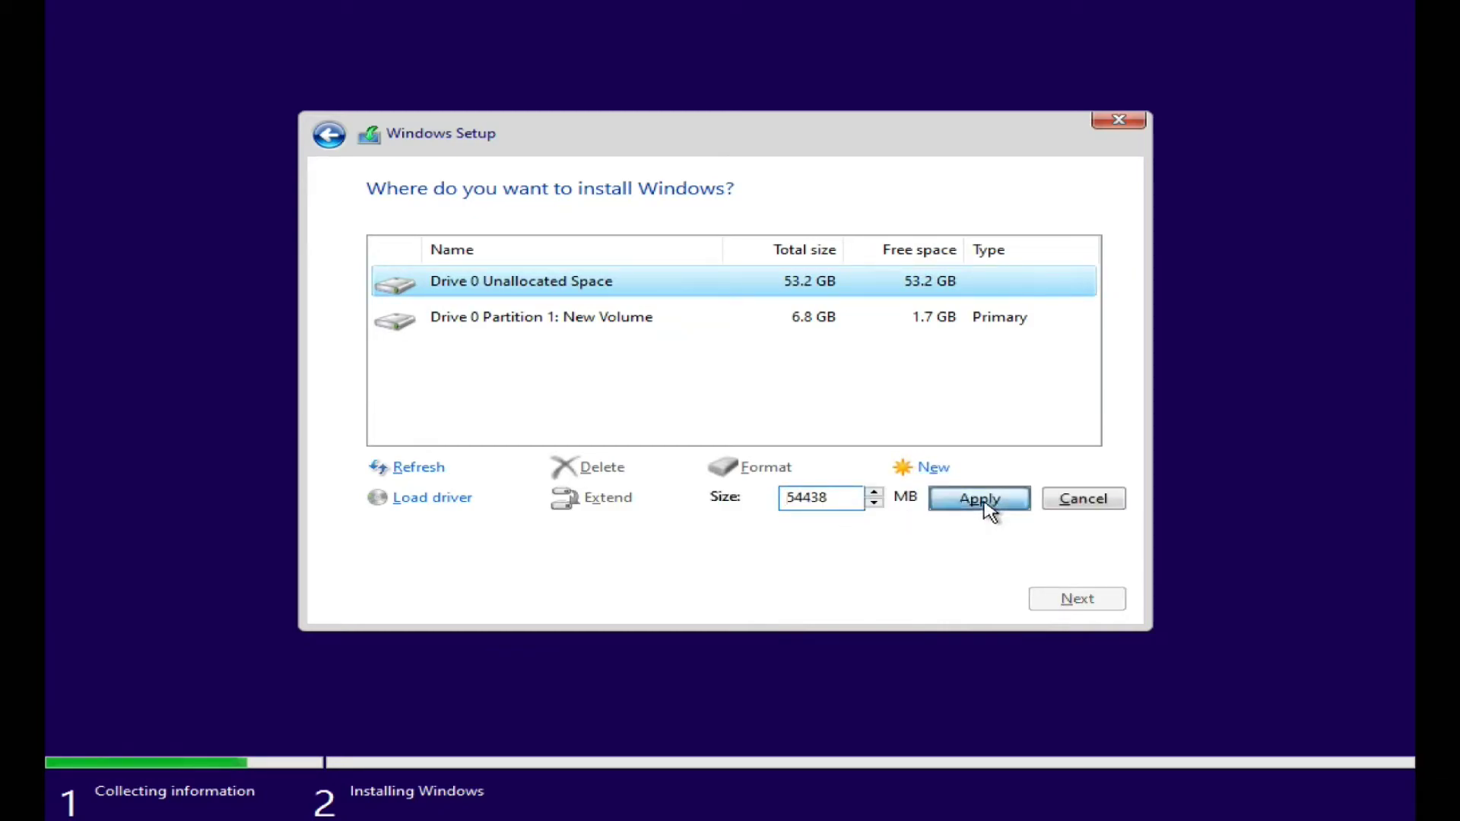
left_click(912, 503)
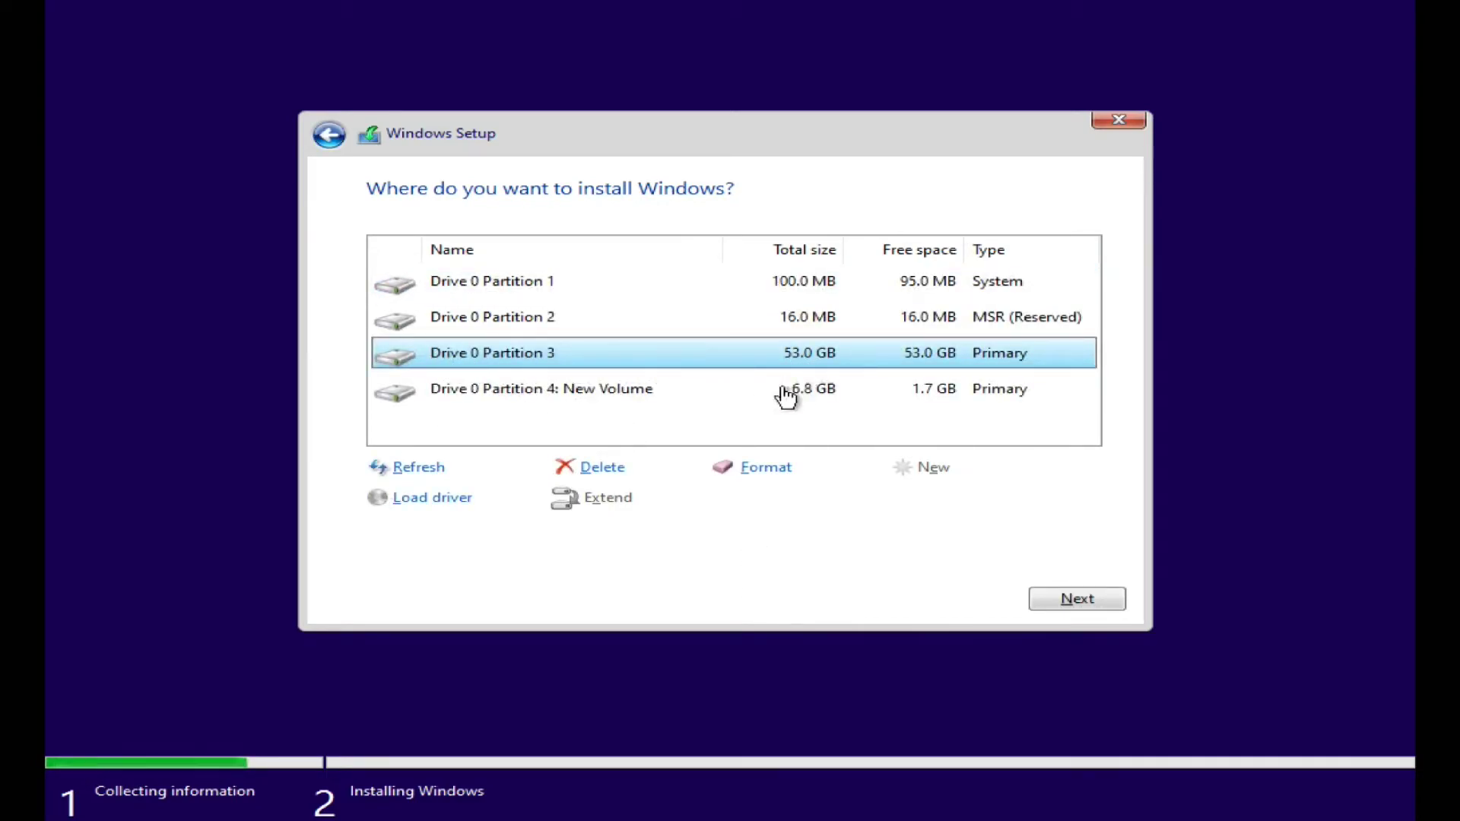
left_click(1076, 600)
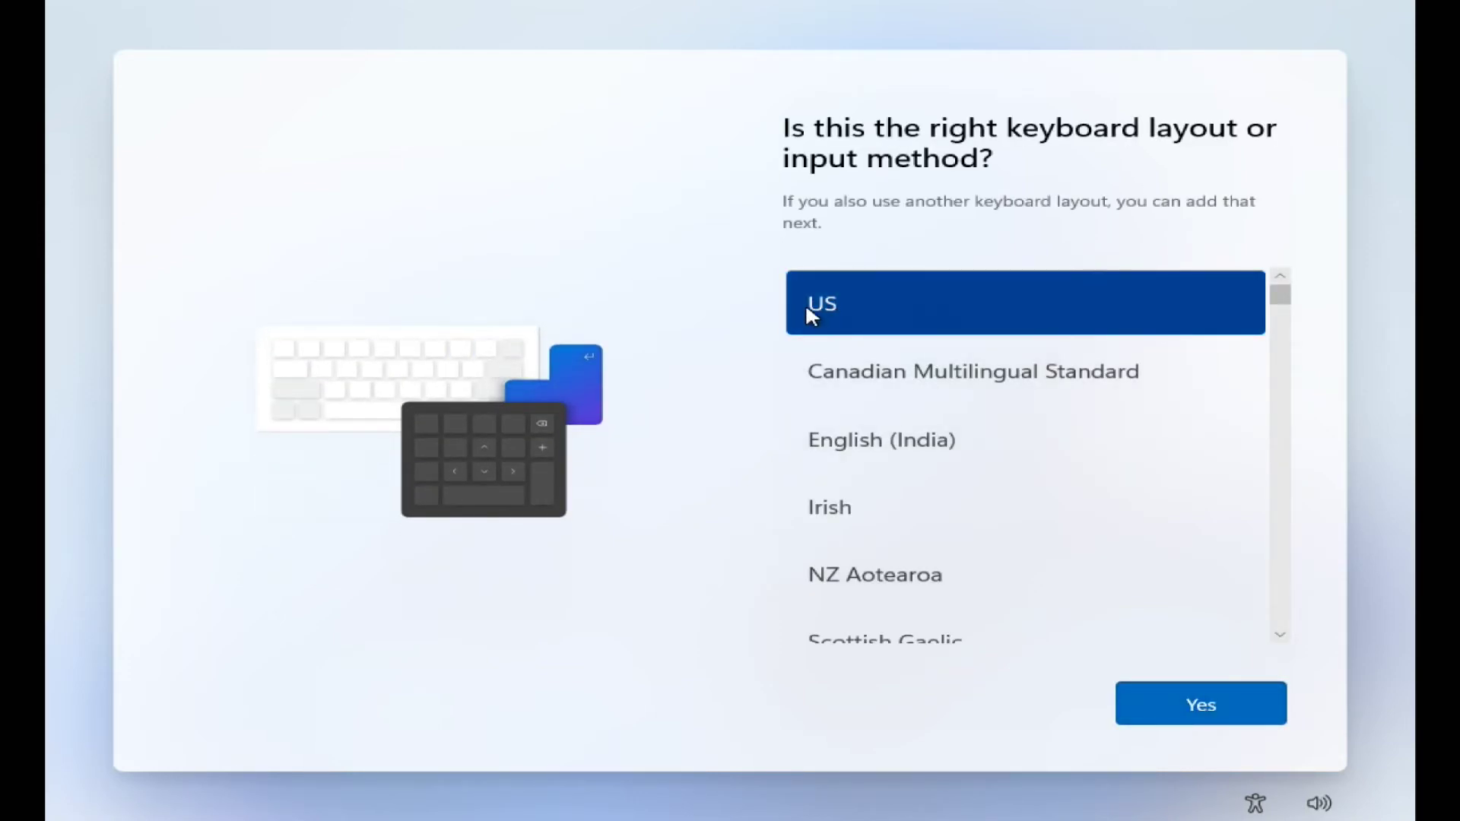
Confirm the US keyboard layout and add Arabic (Kuwait) with the Arabic (101) layout
left_click(1193, 694)
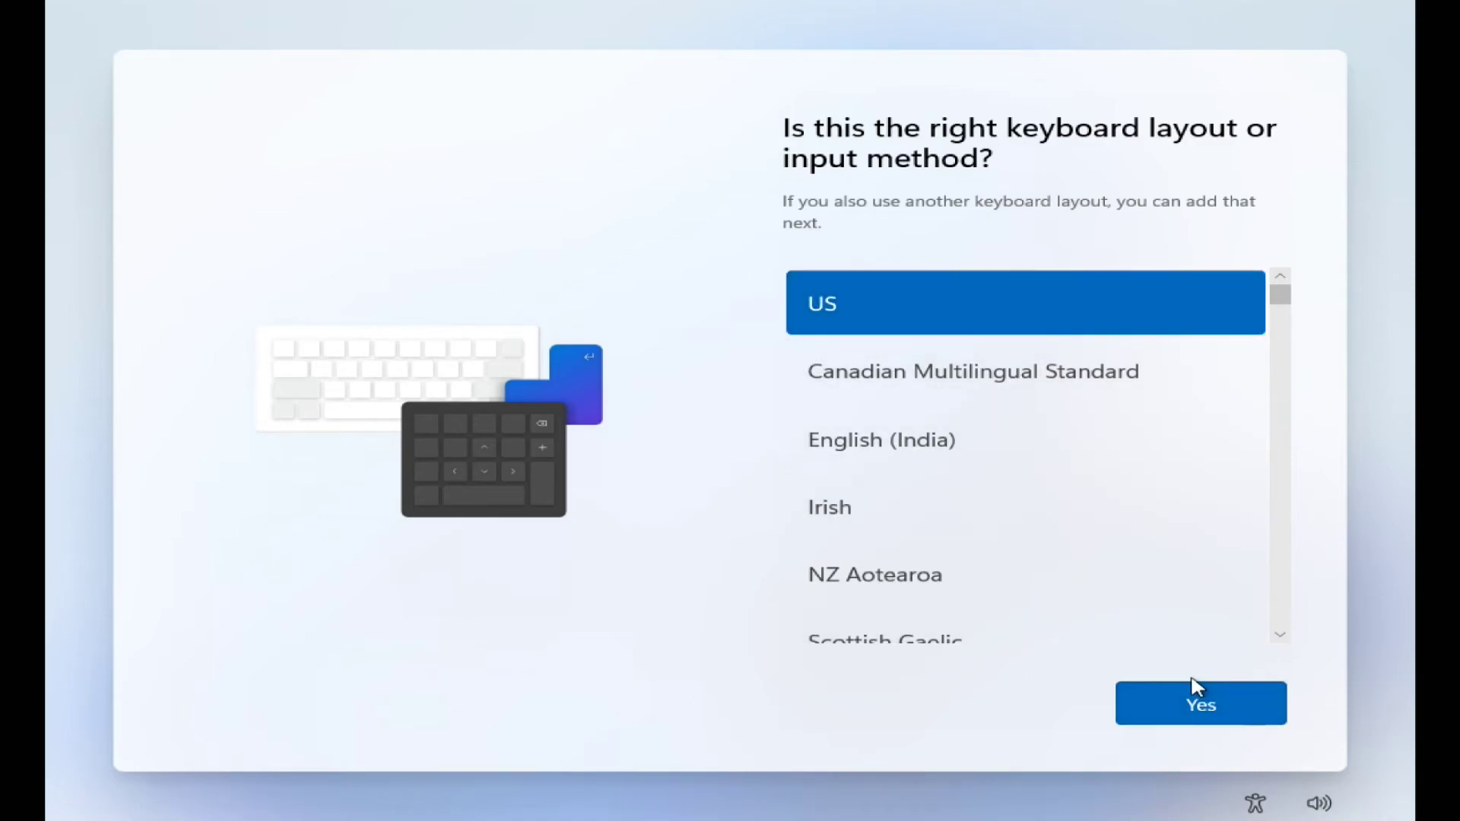
left_click(1233, 698)
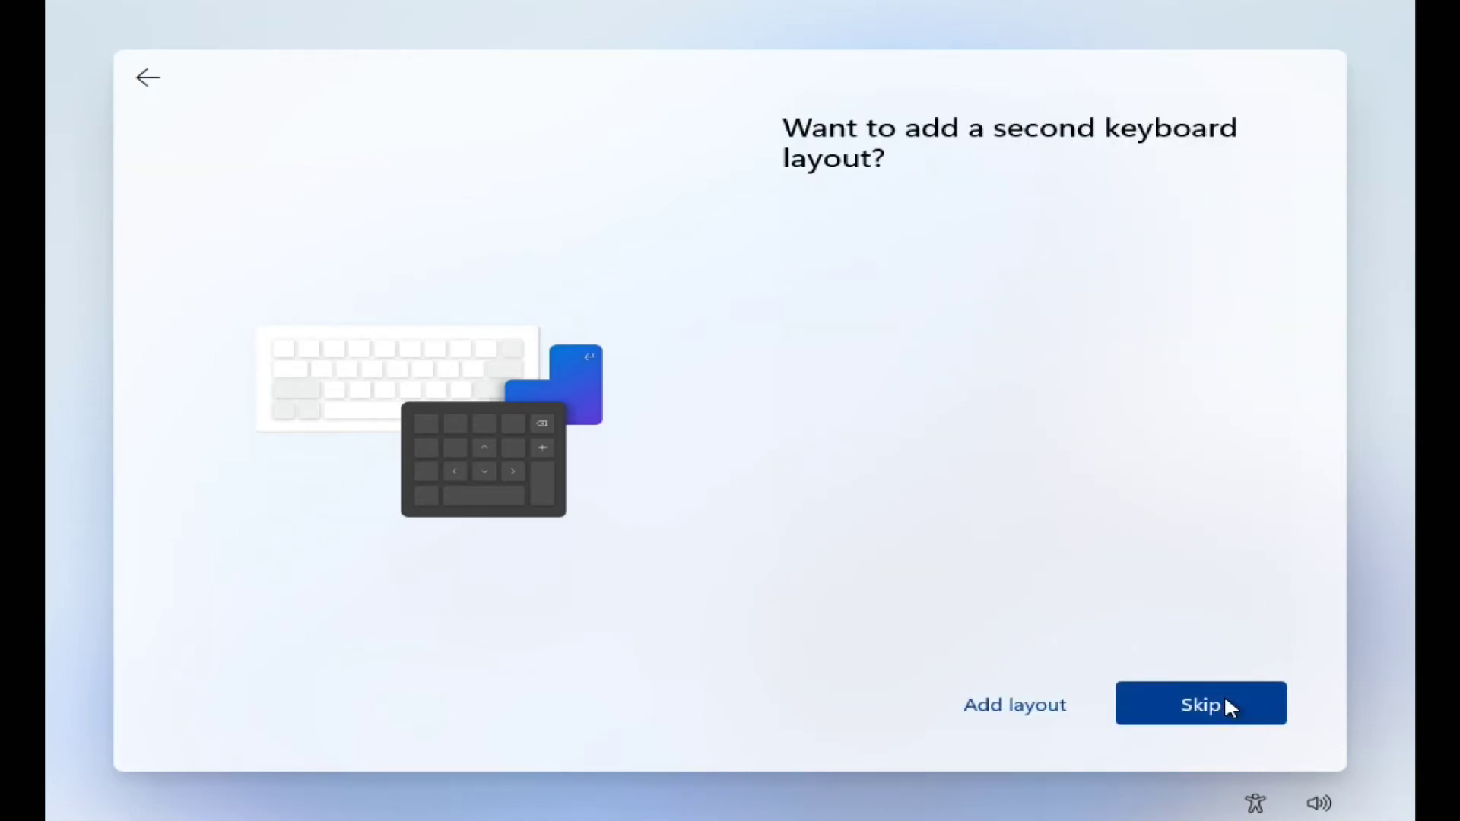
left_click(1000, 703)
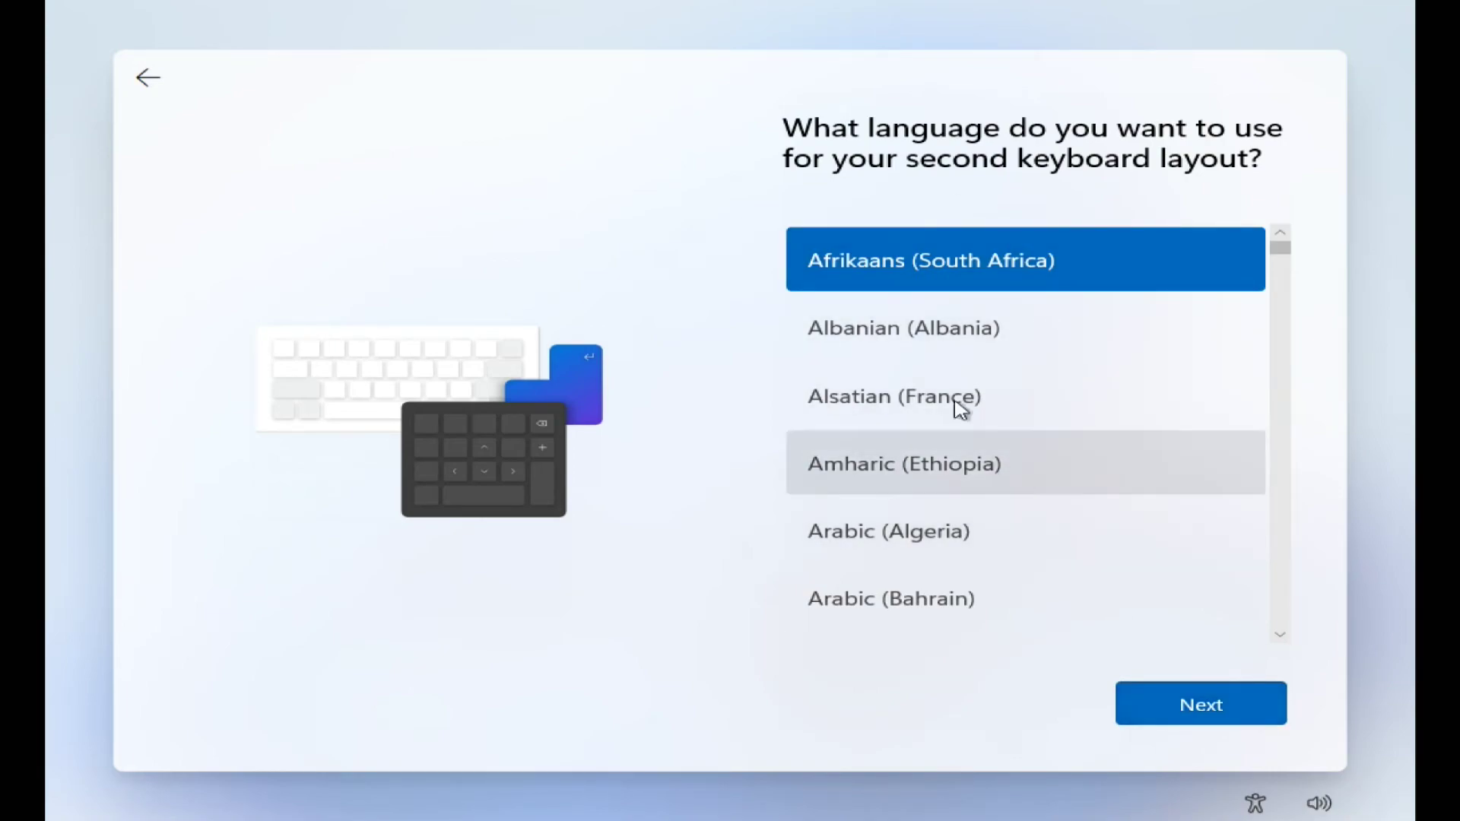
scroll(979, 525, "down", 3)
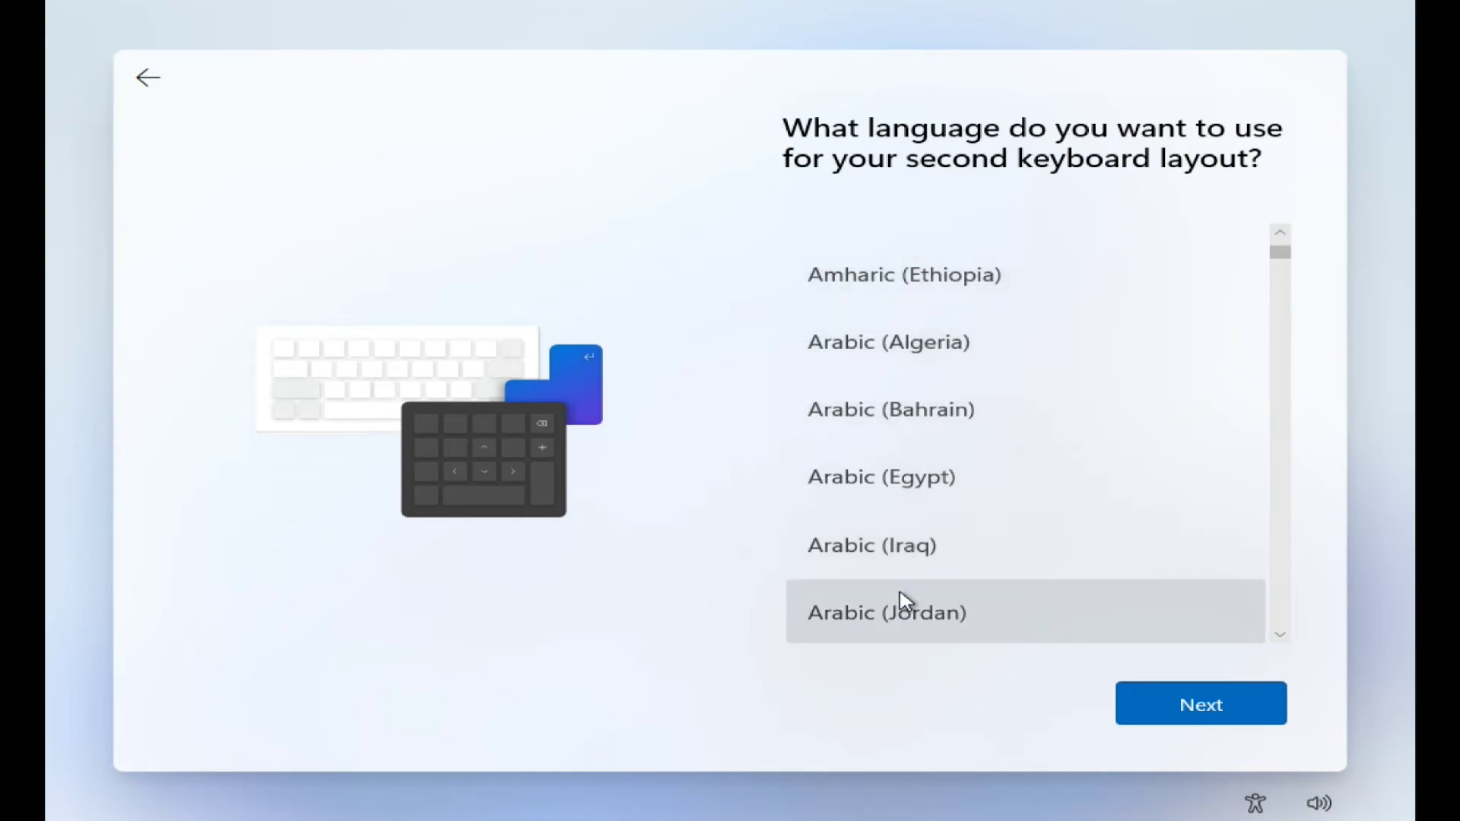
scroll(902, 603, "down", 3)
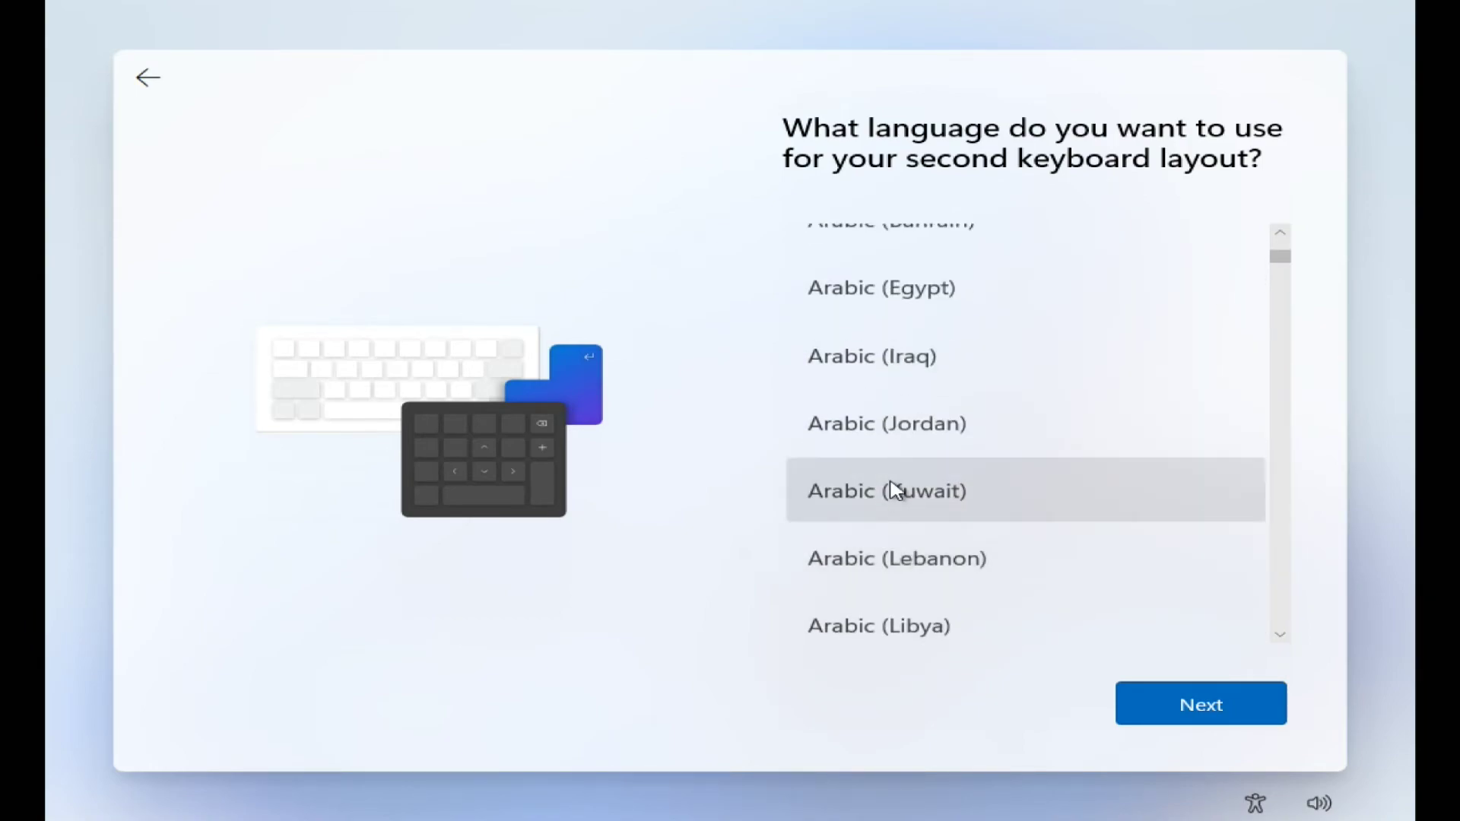
left_click(897, 491)
left_click(1232, 725)
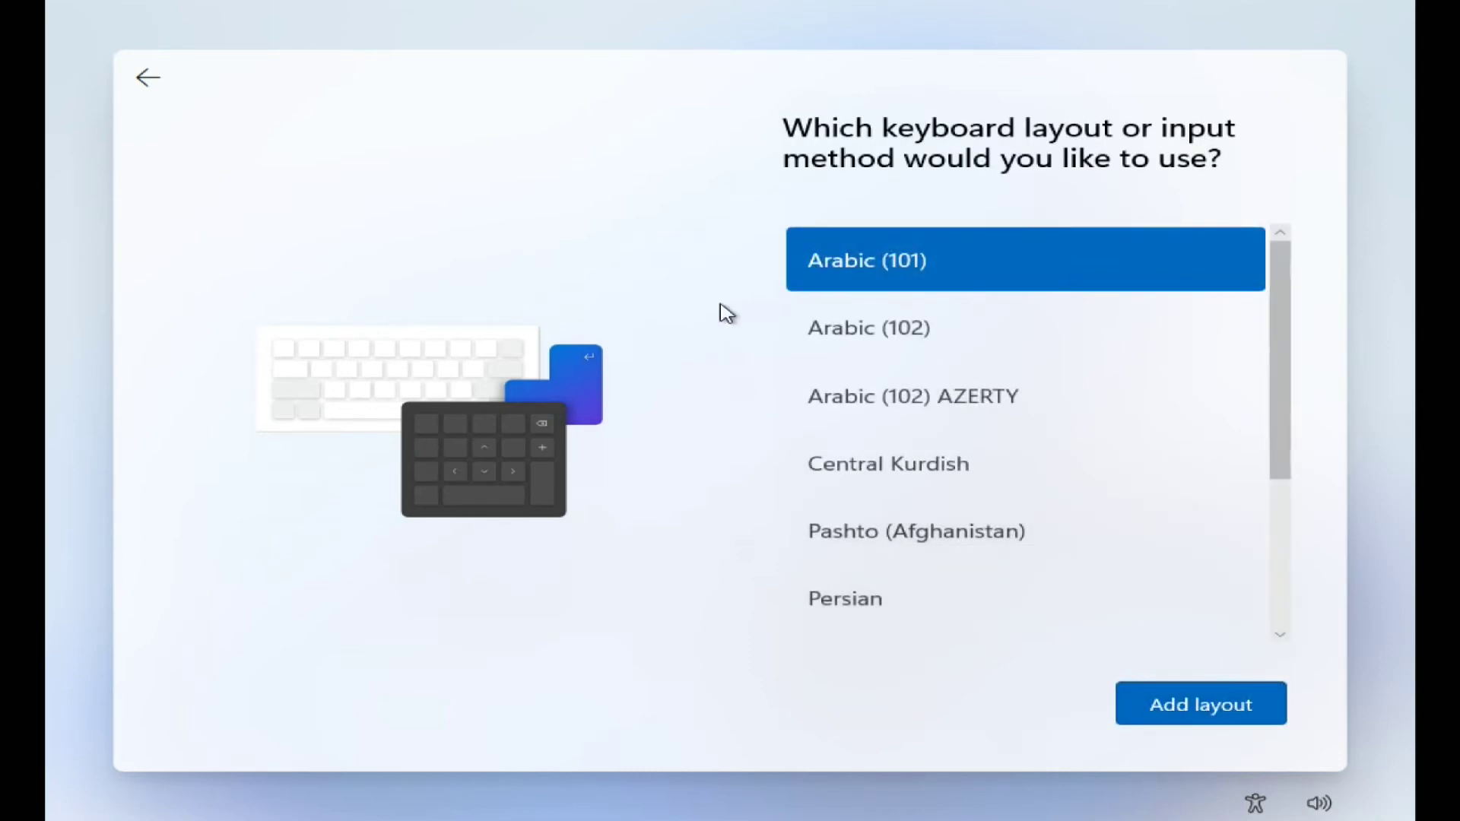
left_click(1193, 702)
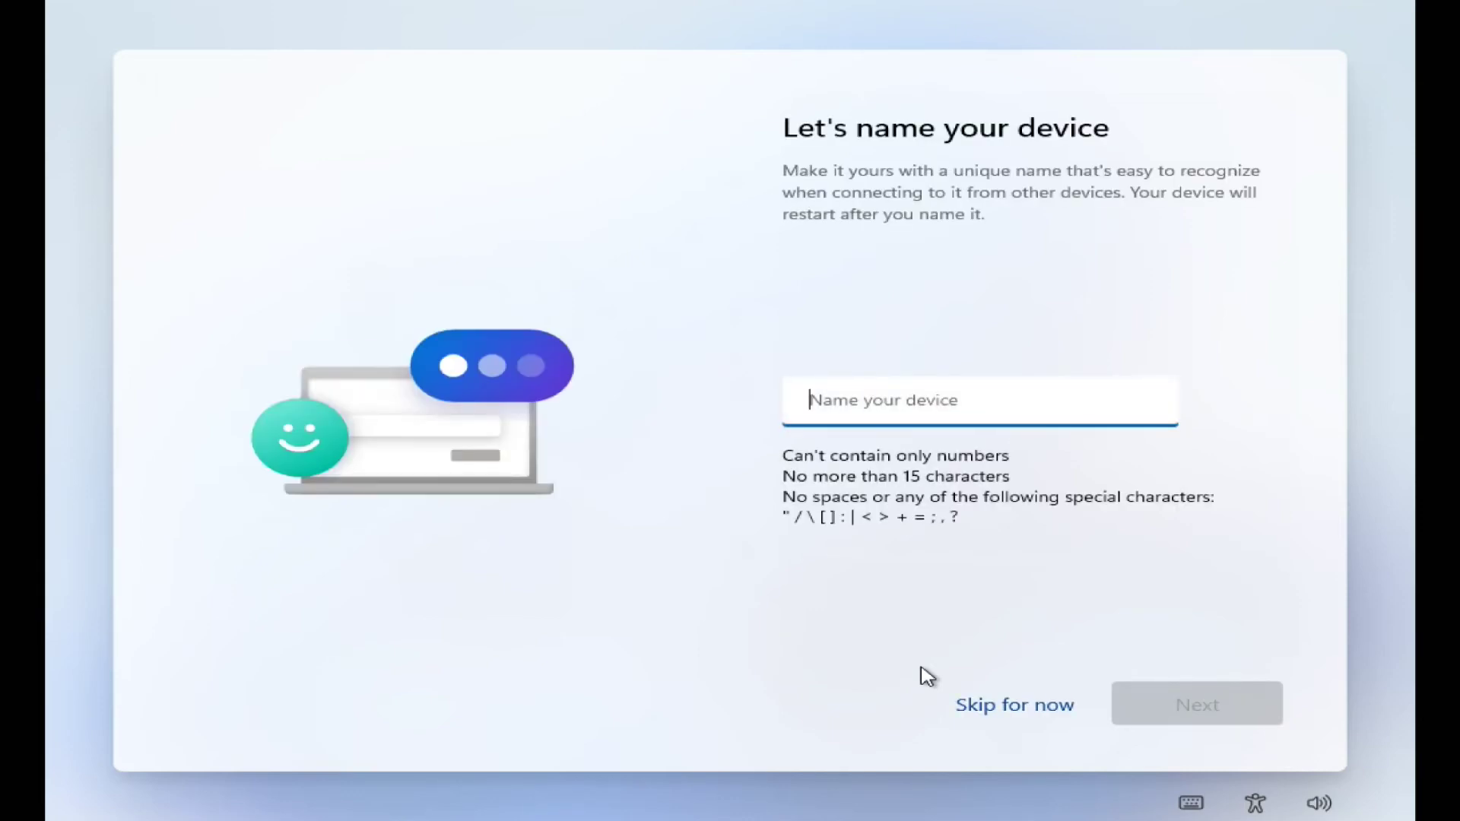
type("w")
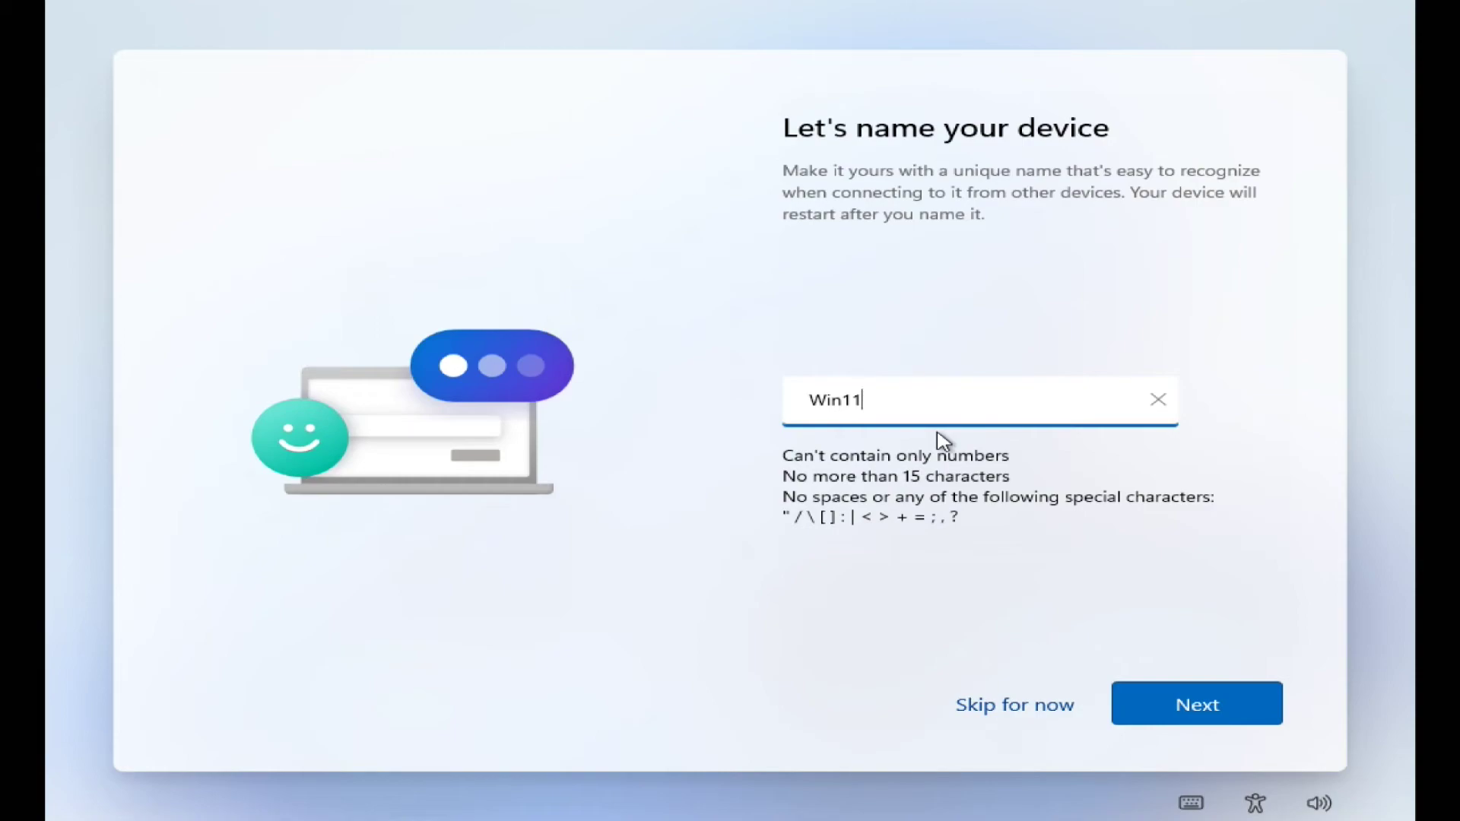
Save Win11 as the device name and continue
left_click(1198, 708)
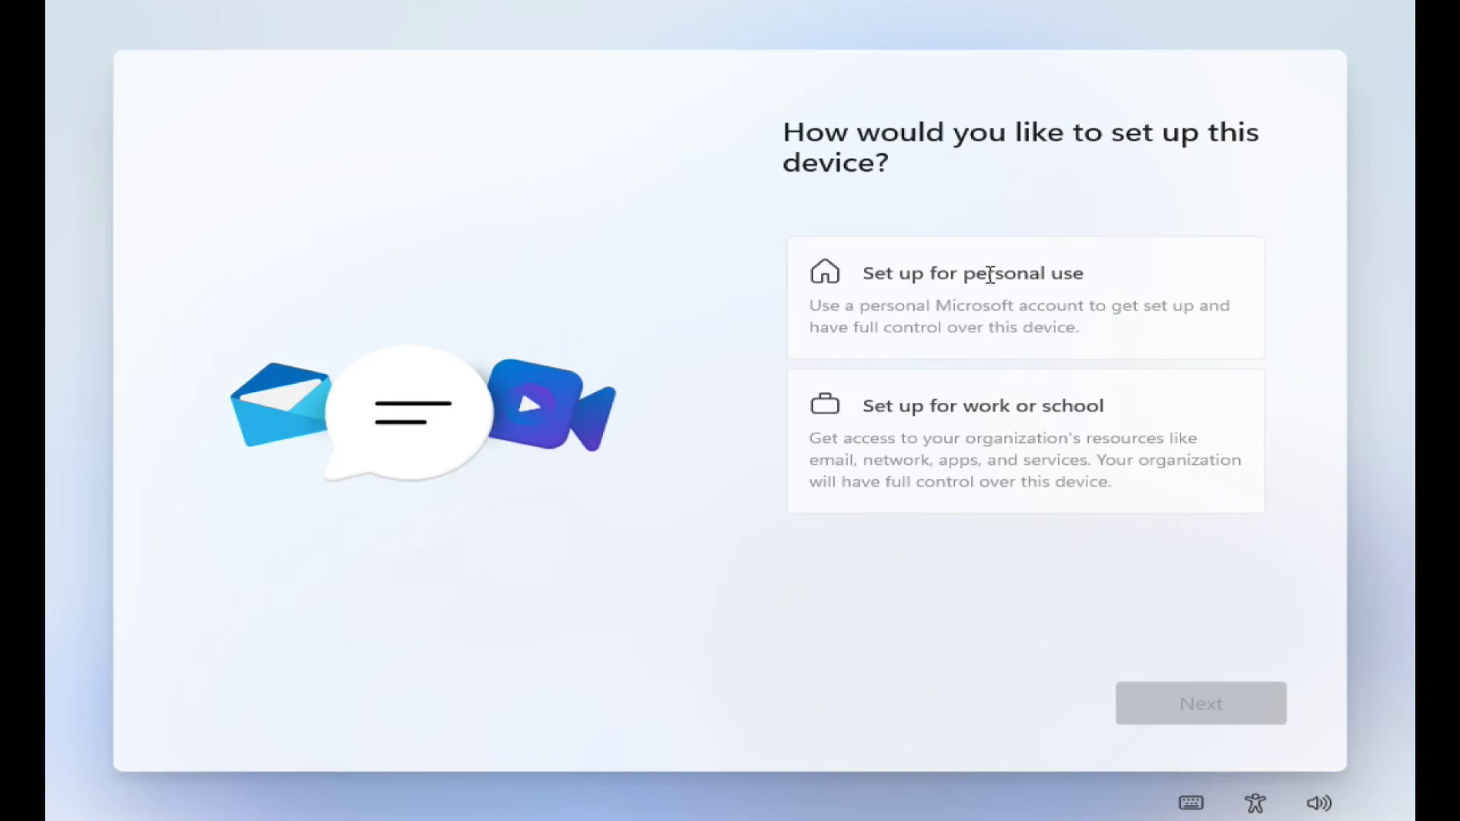
Choose personal use and bring up the alternative sign-in options for an offline account
left_click(993, 297)
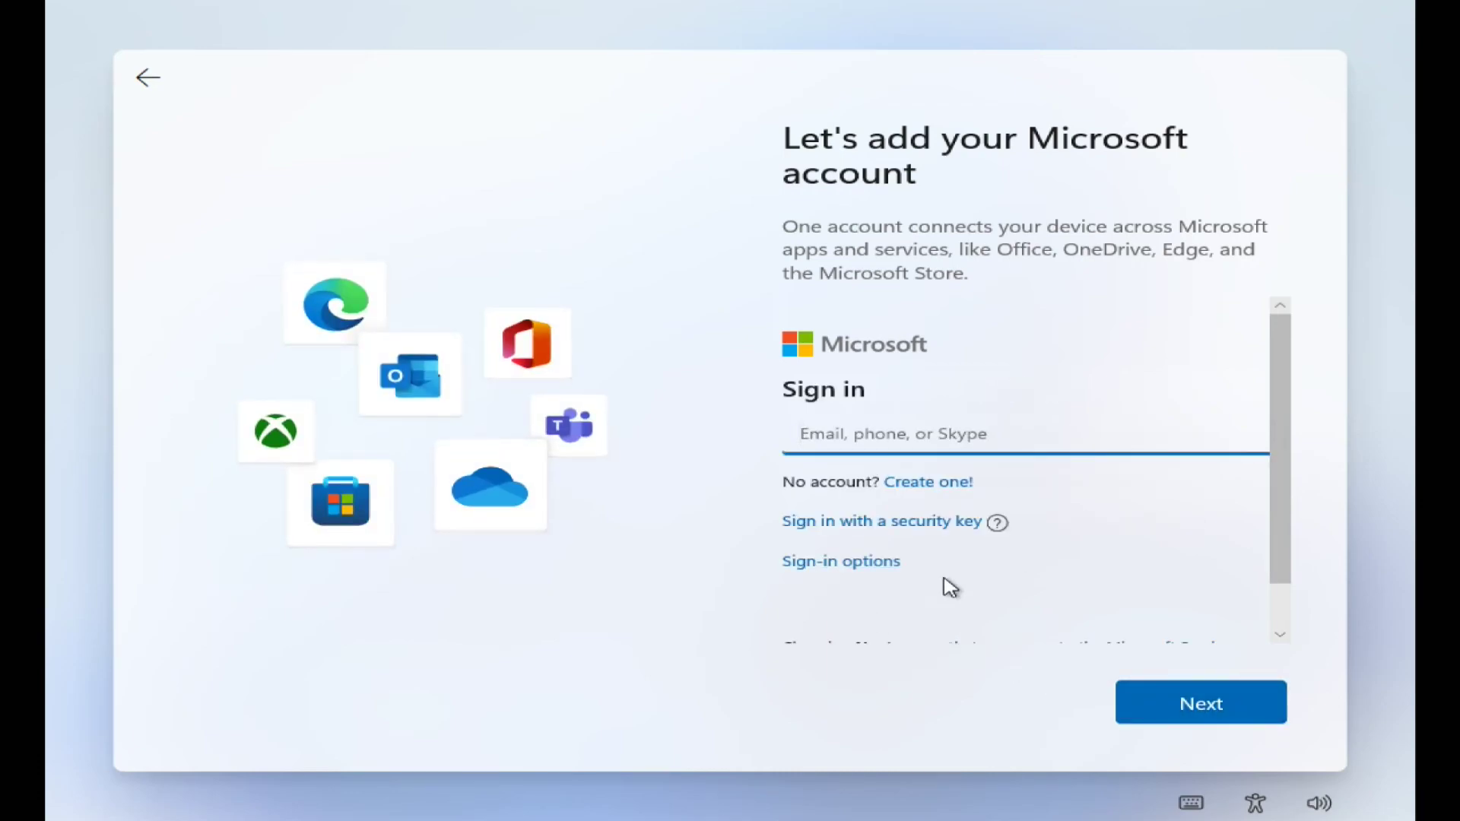
scroll(947, 586, "down", 1)
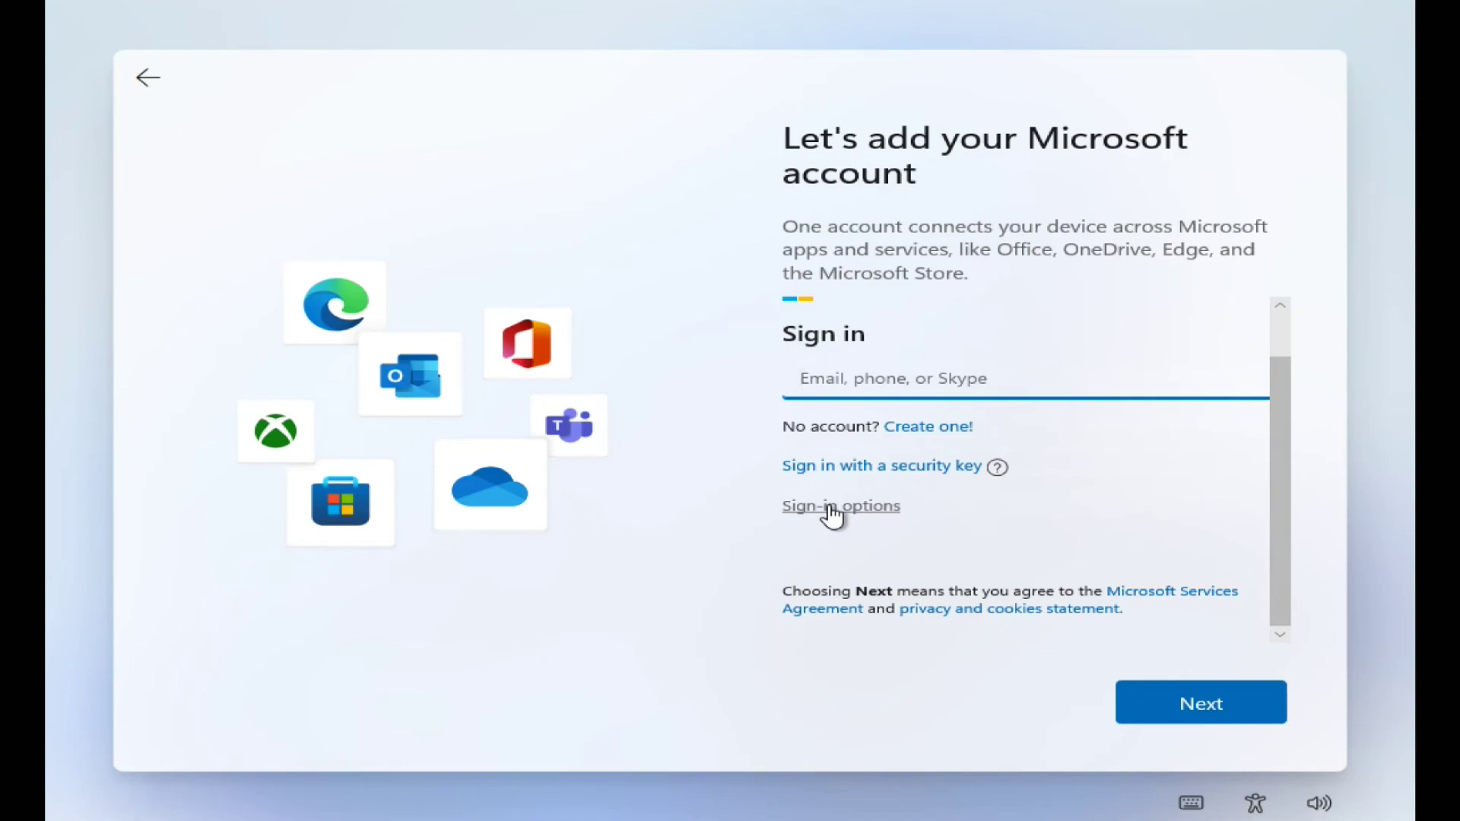
left_click(829, 508)
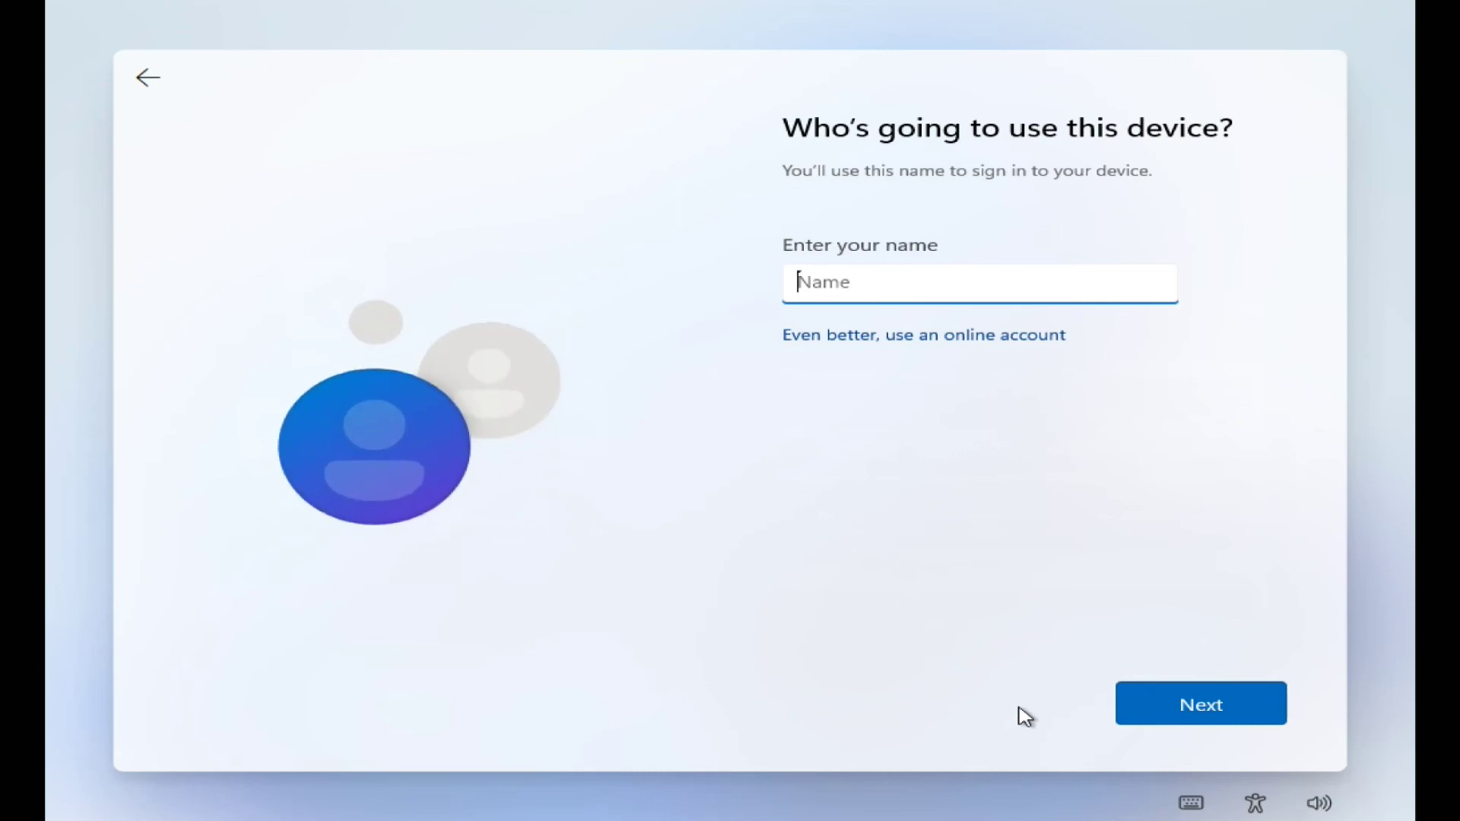
type("Winplus")
Create the local account Winplus with no password
left_click(1195, 719)
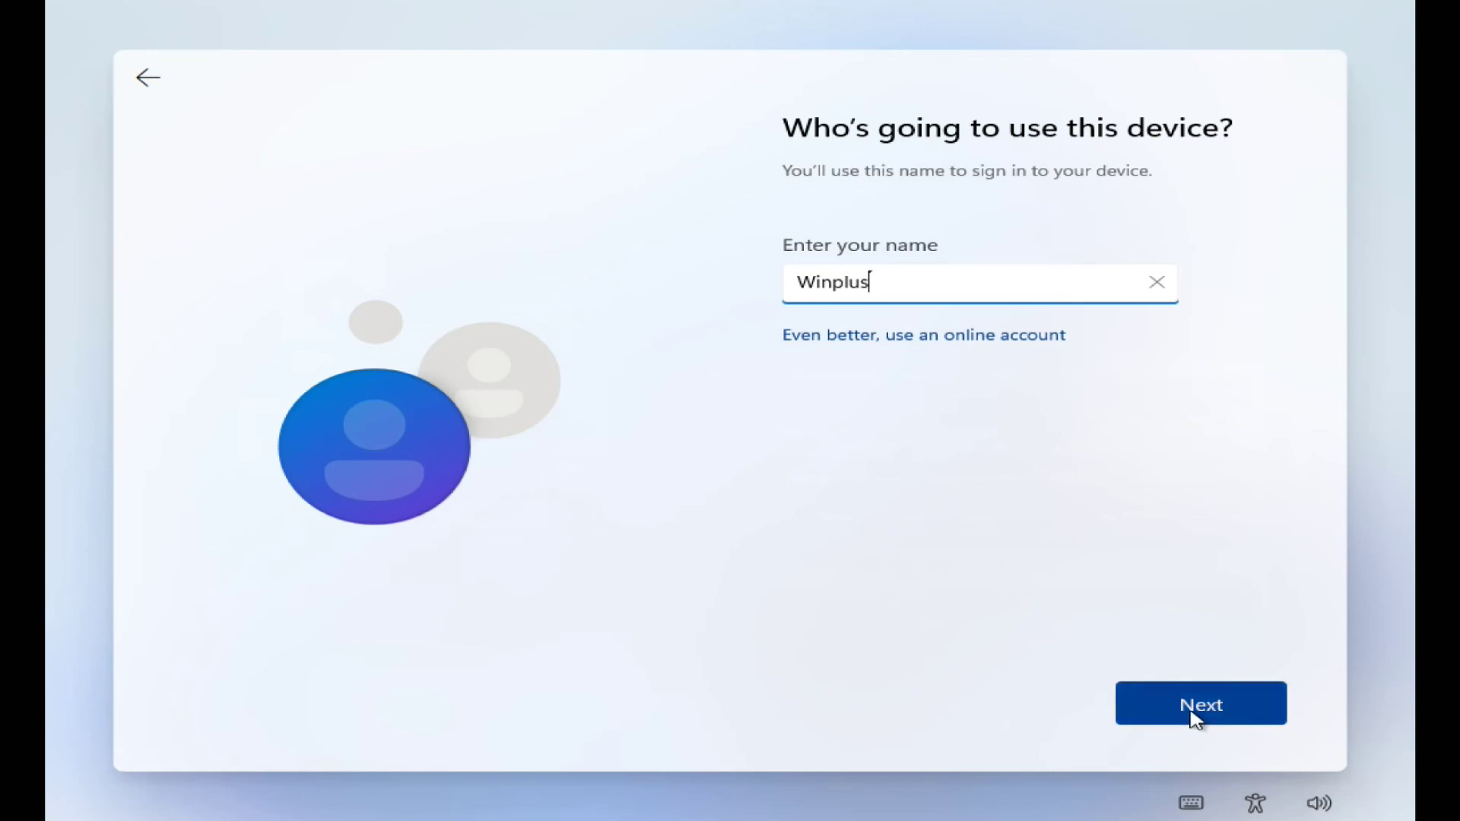
left_click(1194, 716)
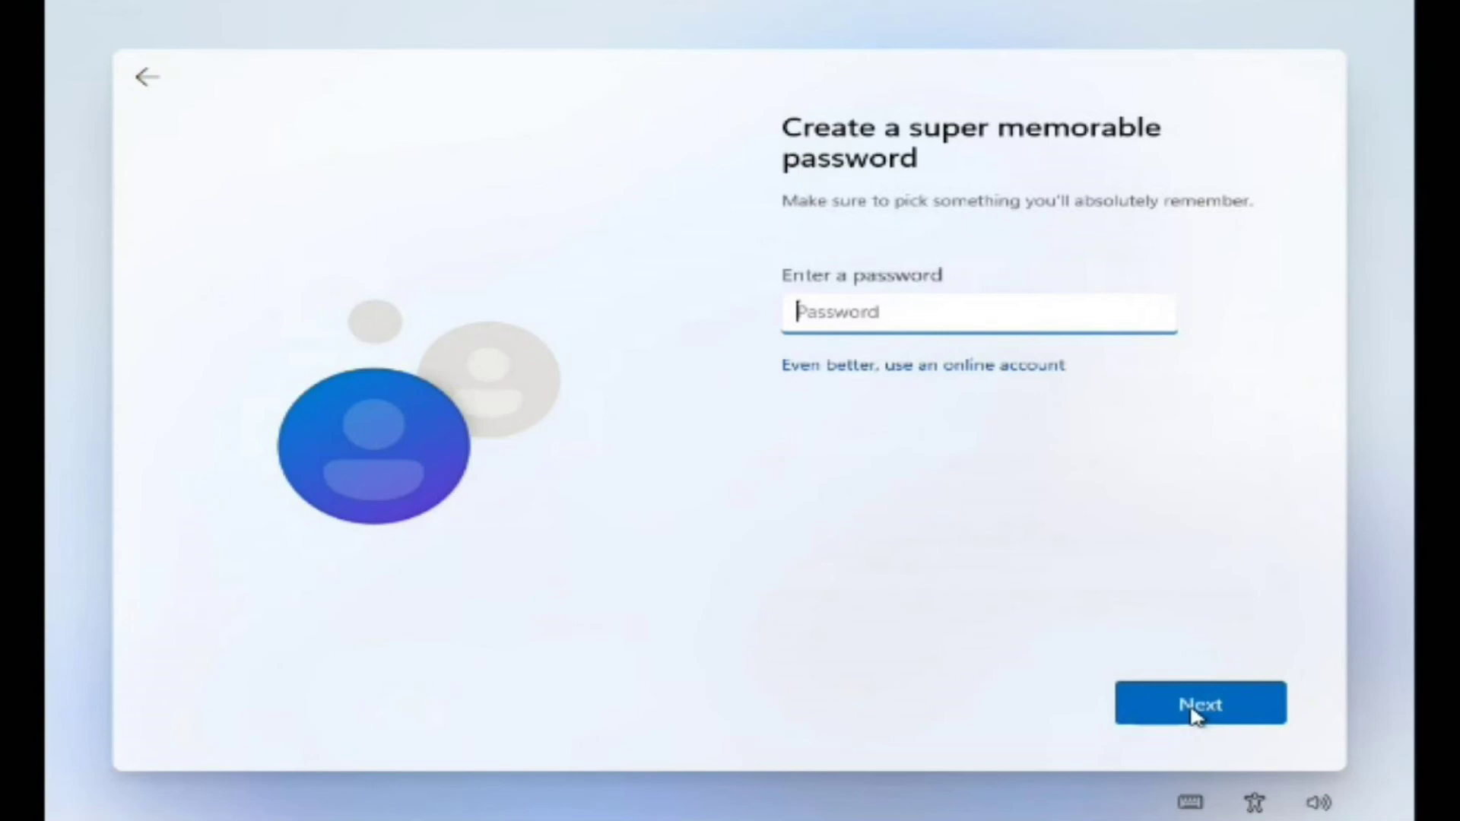
left_click(1195, 714)
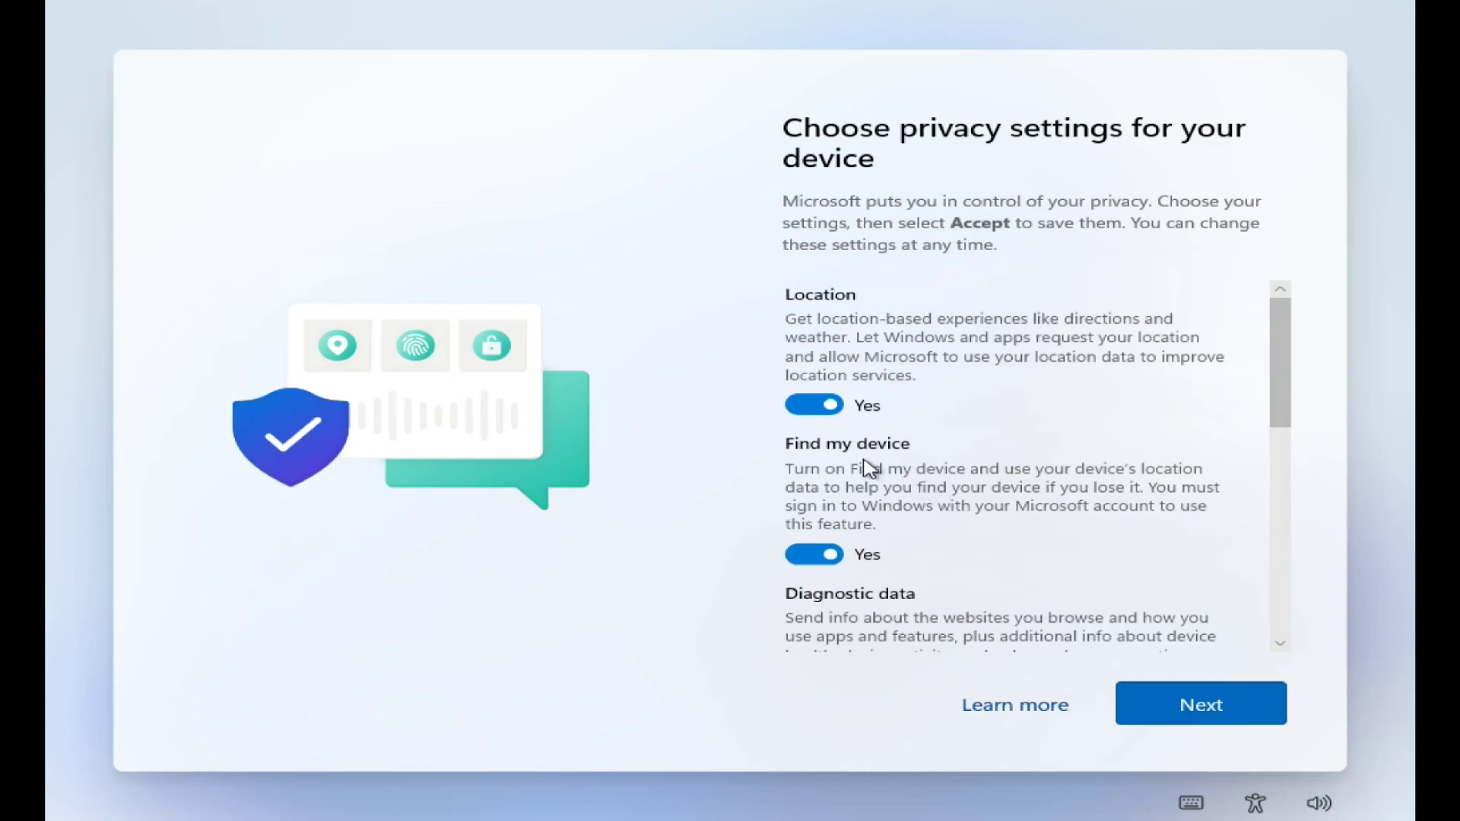
Page through the privacy settings and accept them all as left on
left_click(1236, 695)
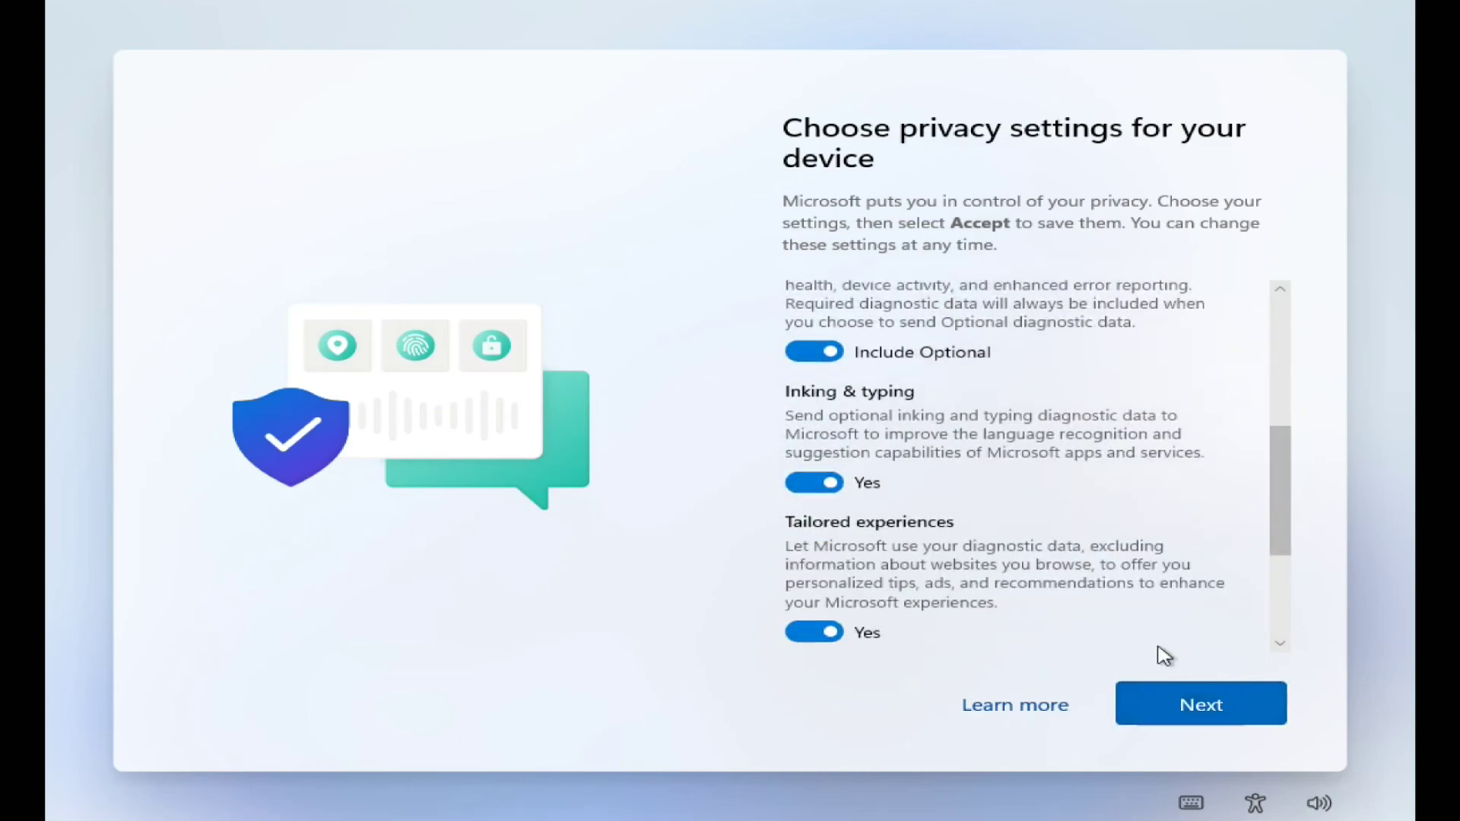
left_click(1233, 708)
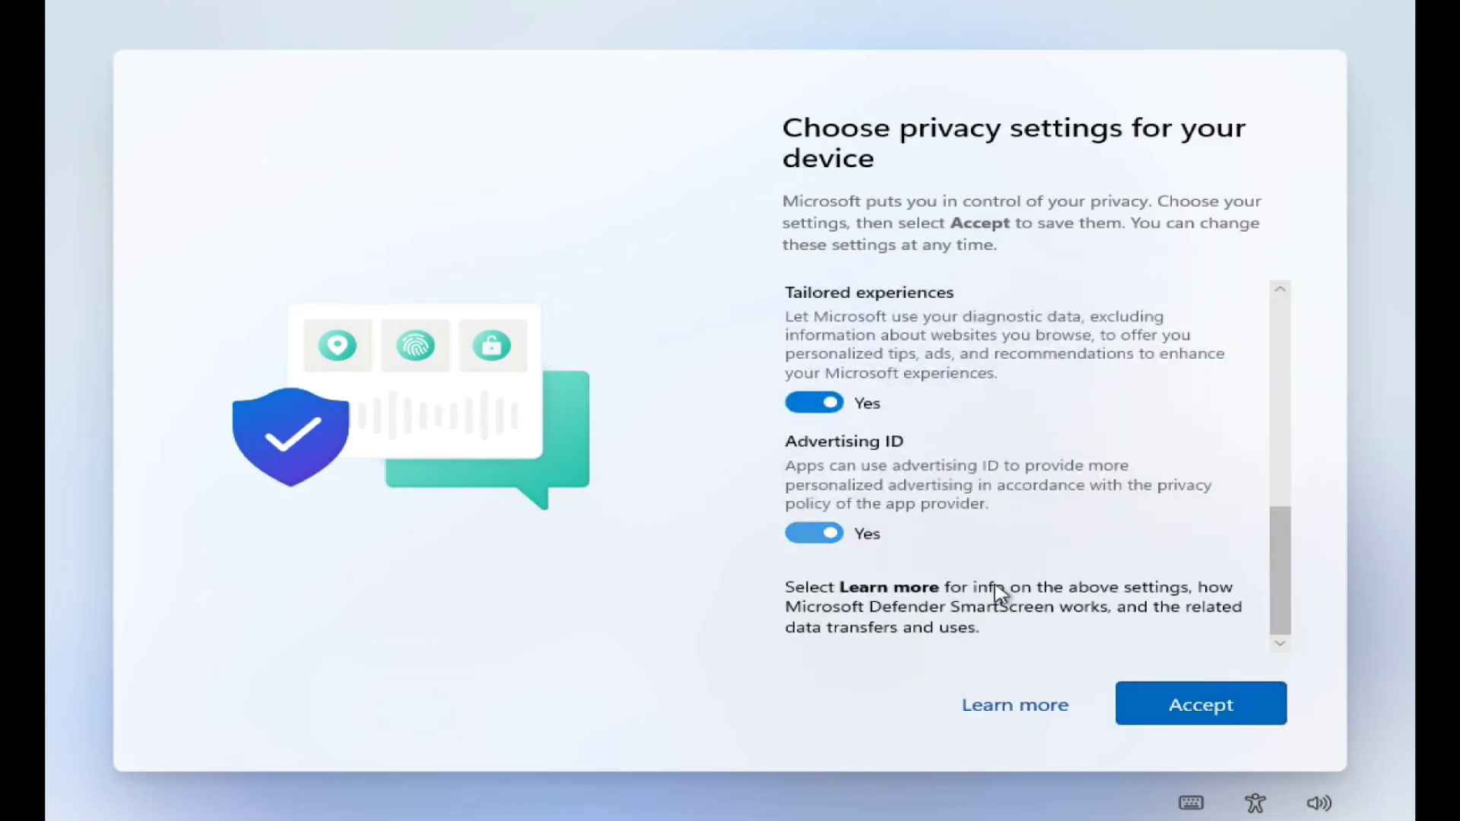
left_click(1227, 713)
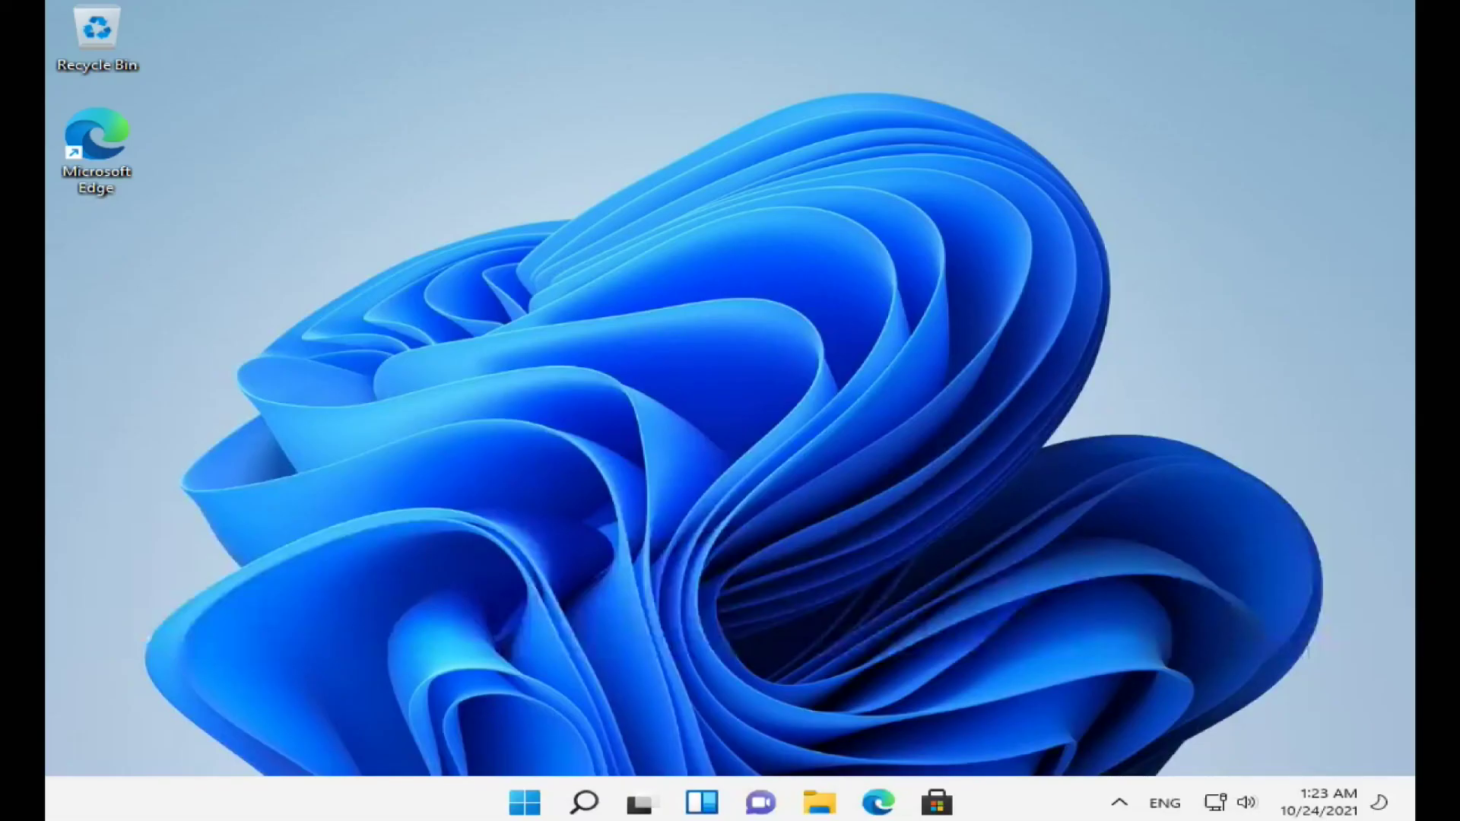
Open the Start menu on the new desktop, then launch File Explorer
key("super")
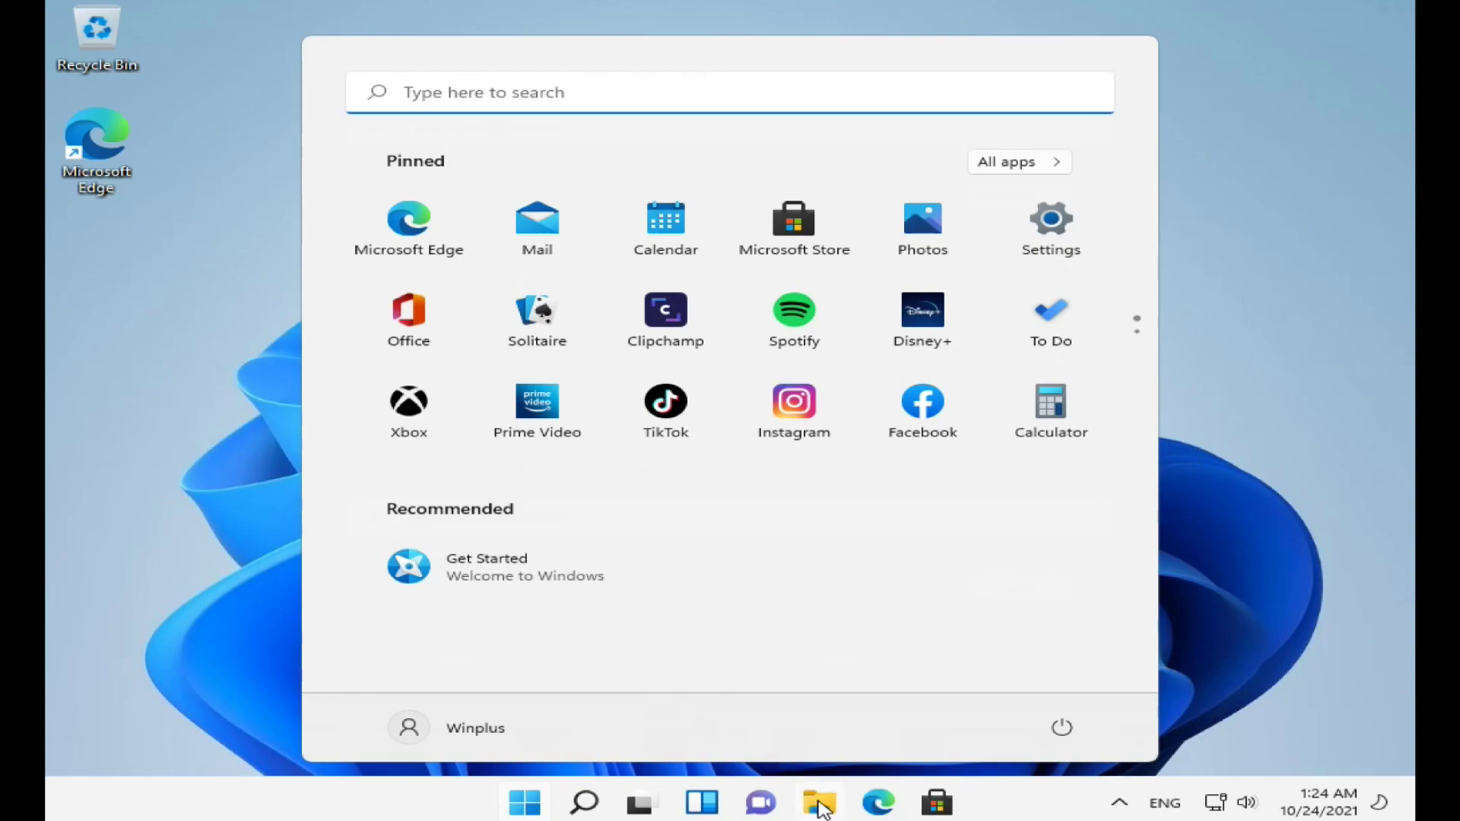
left_click(820, 807)
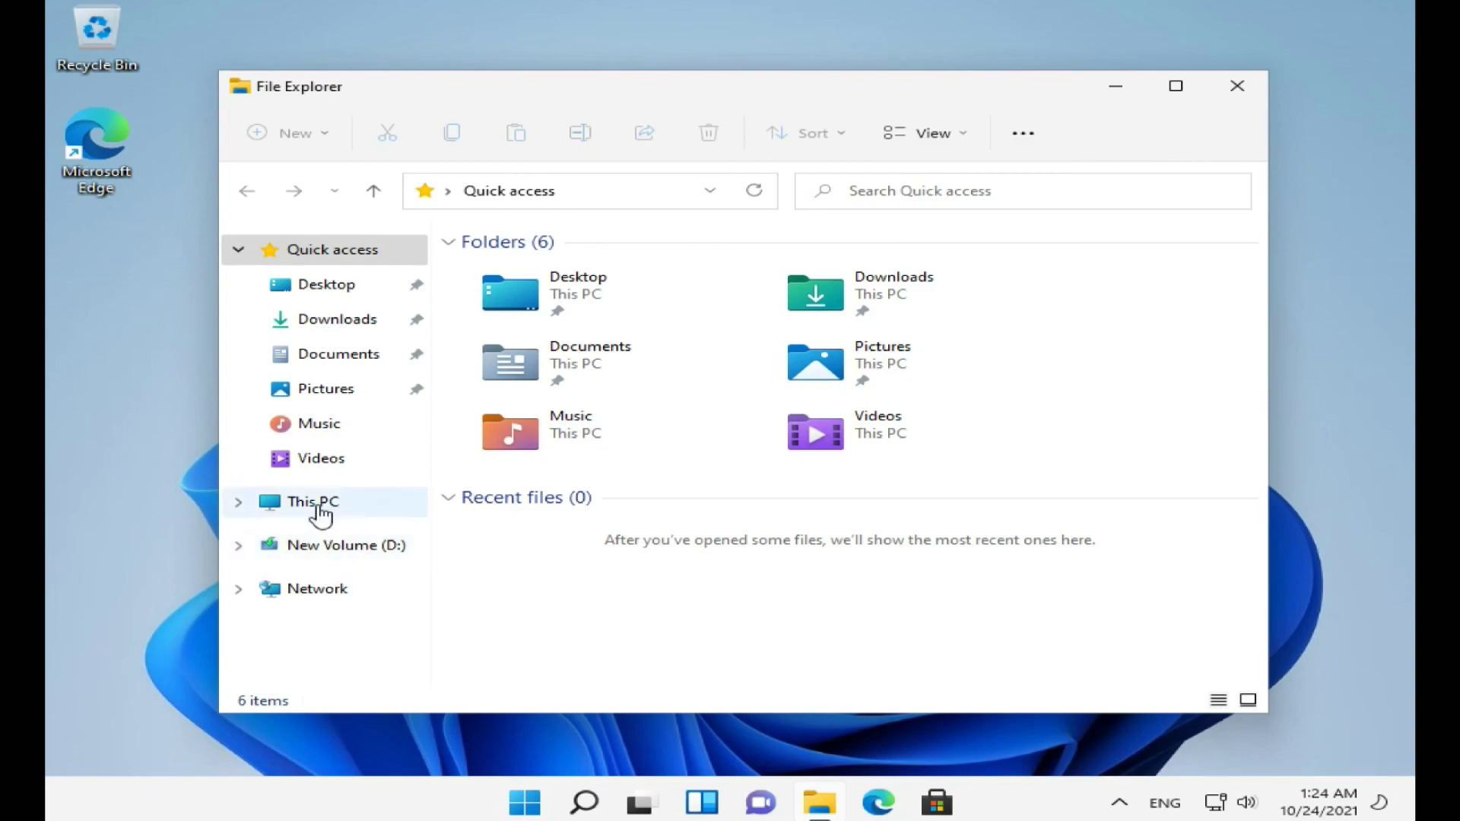
Show This PC's drives in File Explorer and select New Volume (D:)
left_click(318, 509)
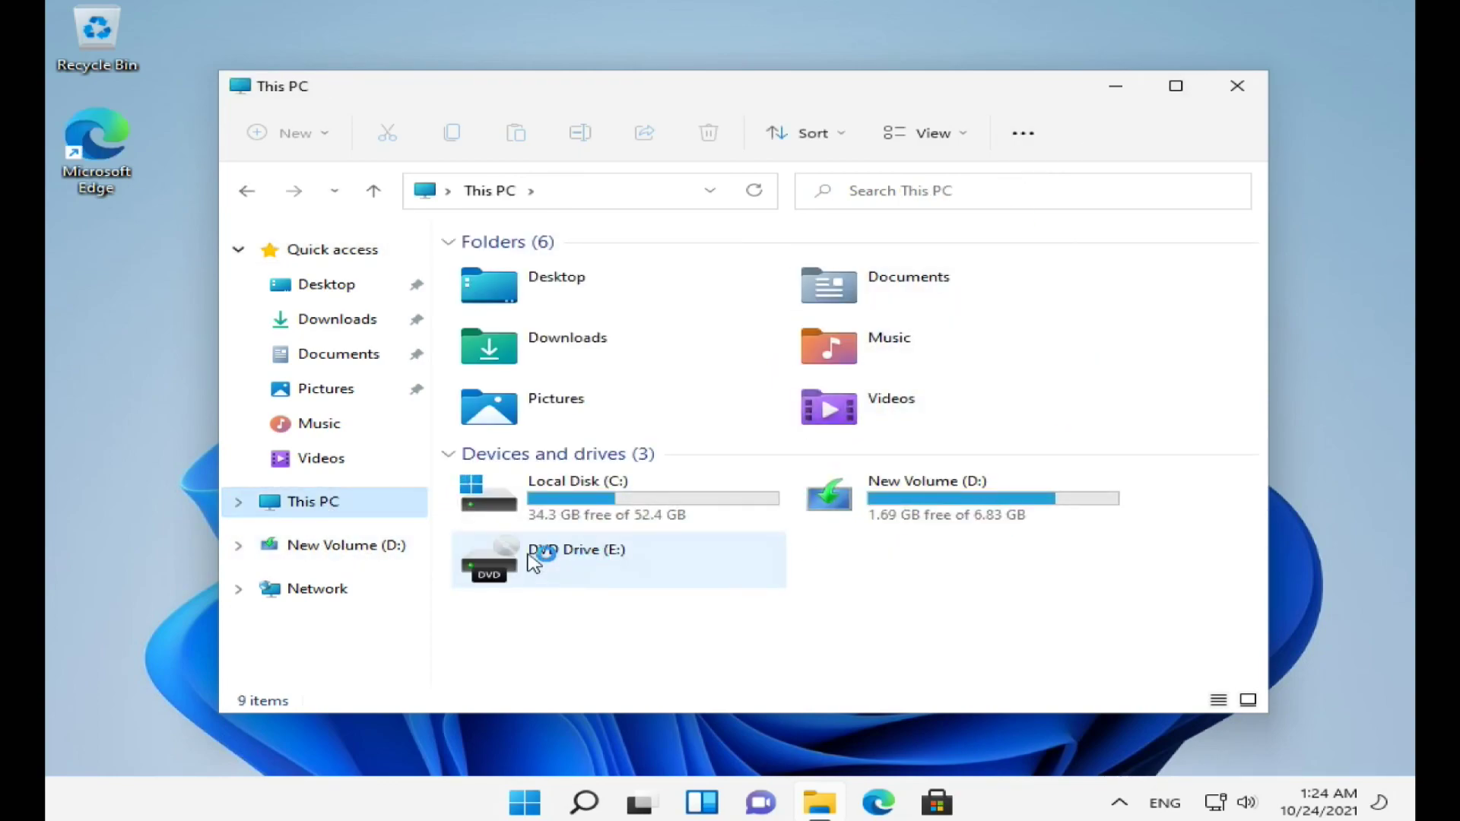
left_click(953, 510)
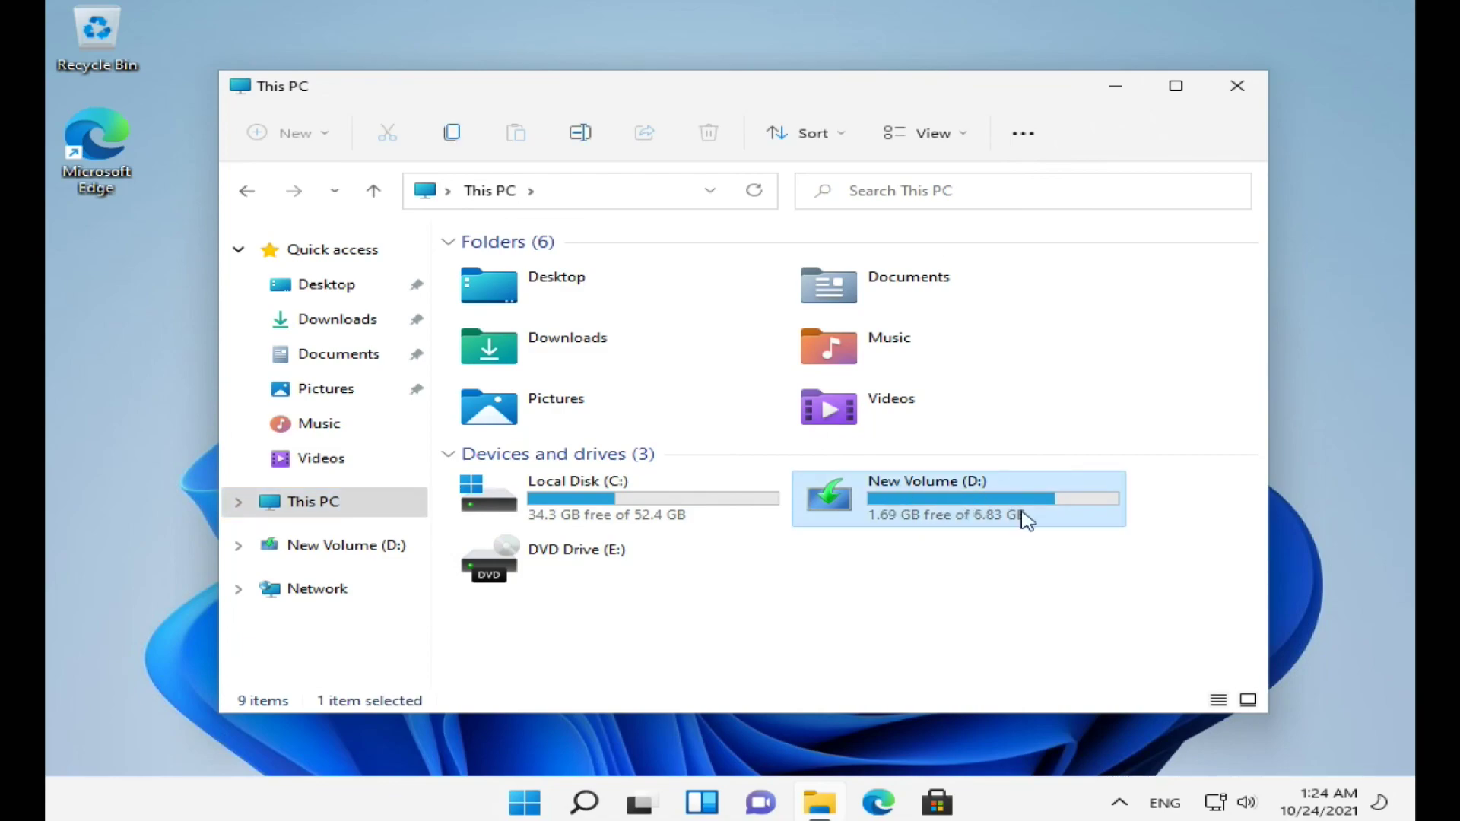